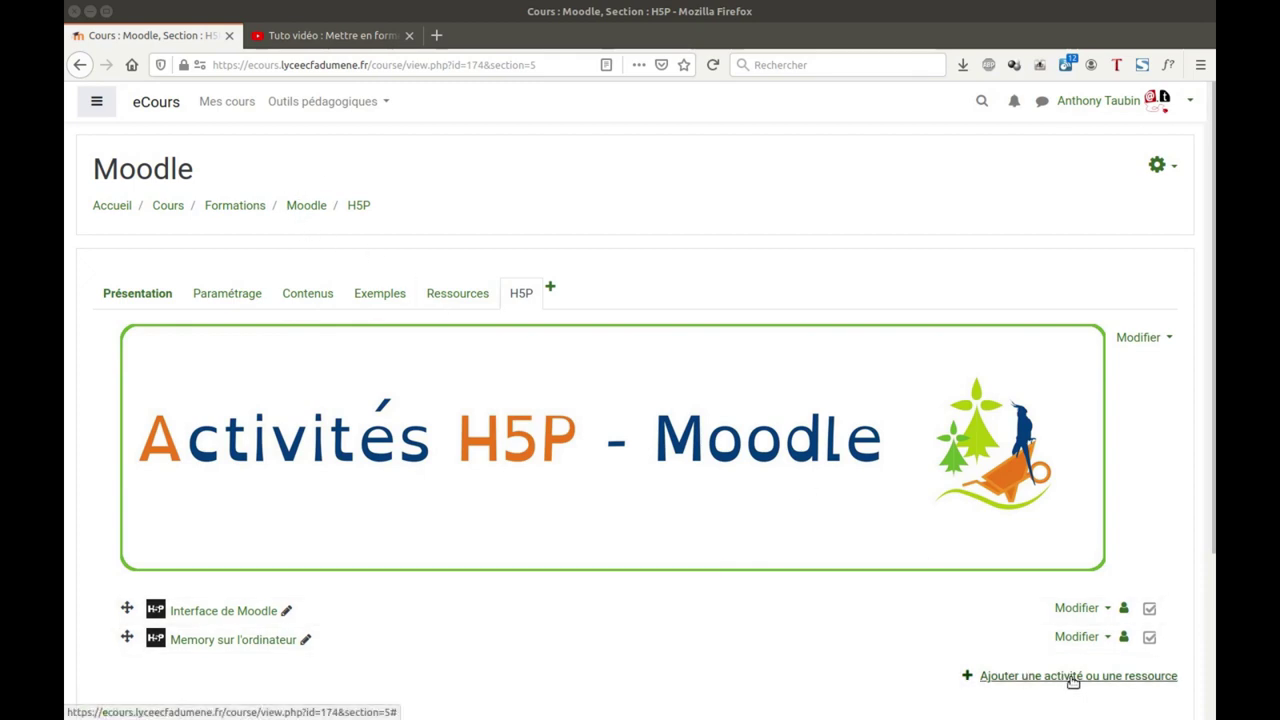
- Add a Contenu interactif activity to the H5P section and choose Interactive Video as its content type
click(1073, 678)
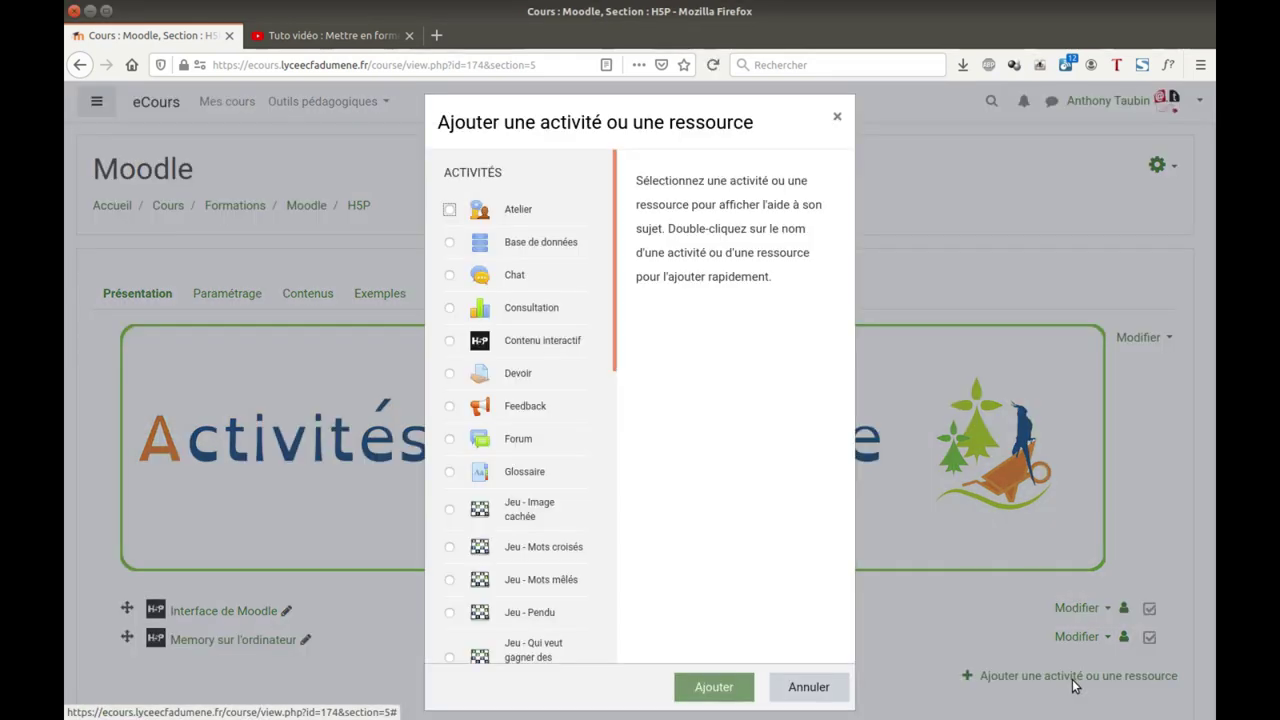
click(451, 341)
click(742, 697)
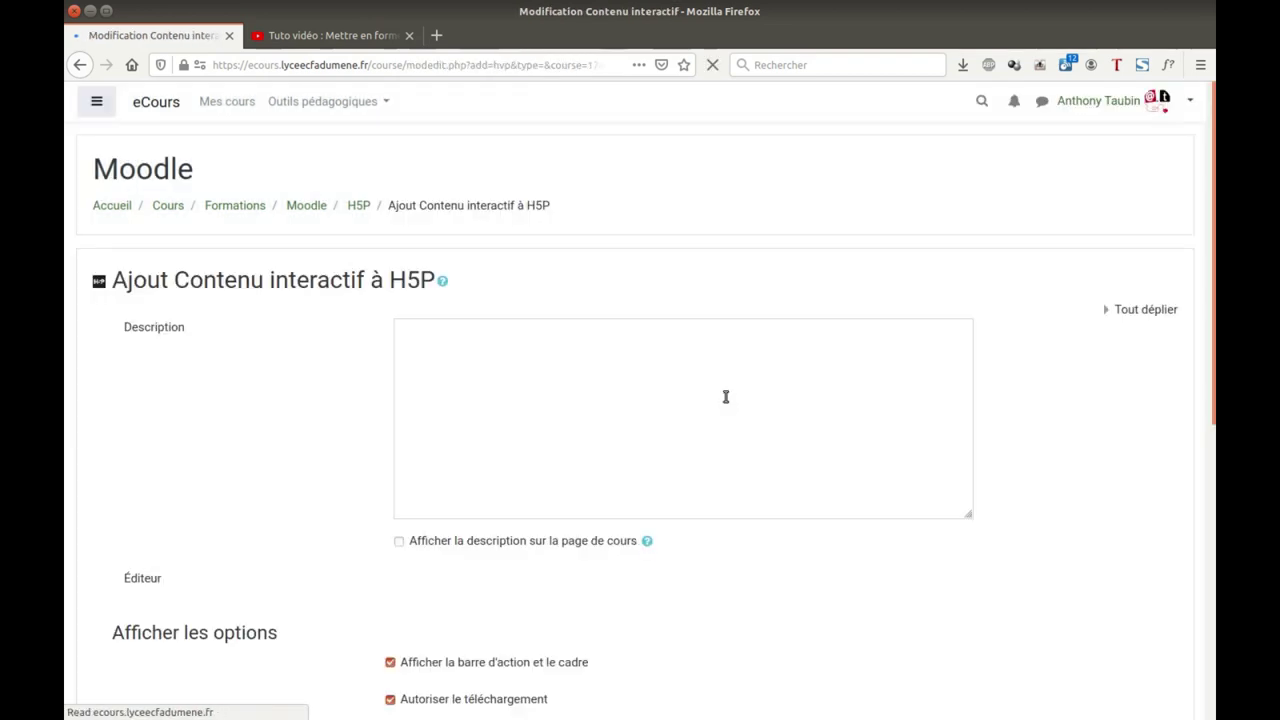
scroll(1029, 507, down, 5)
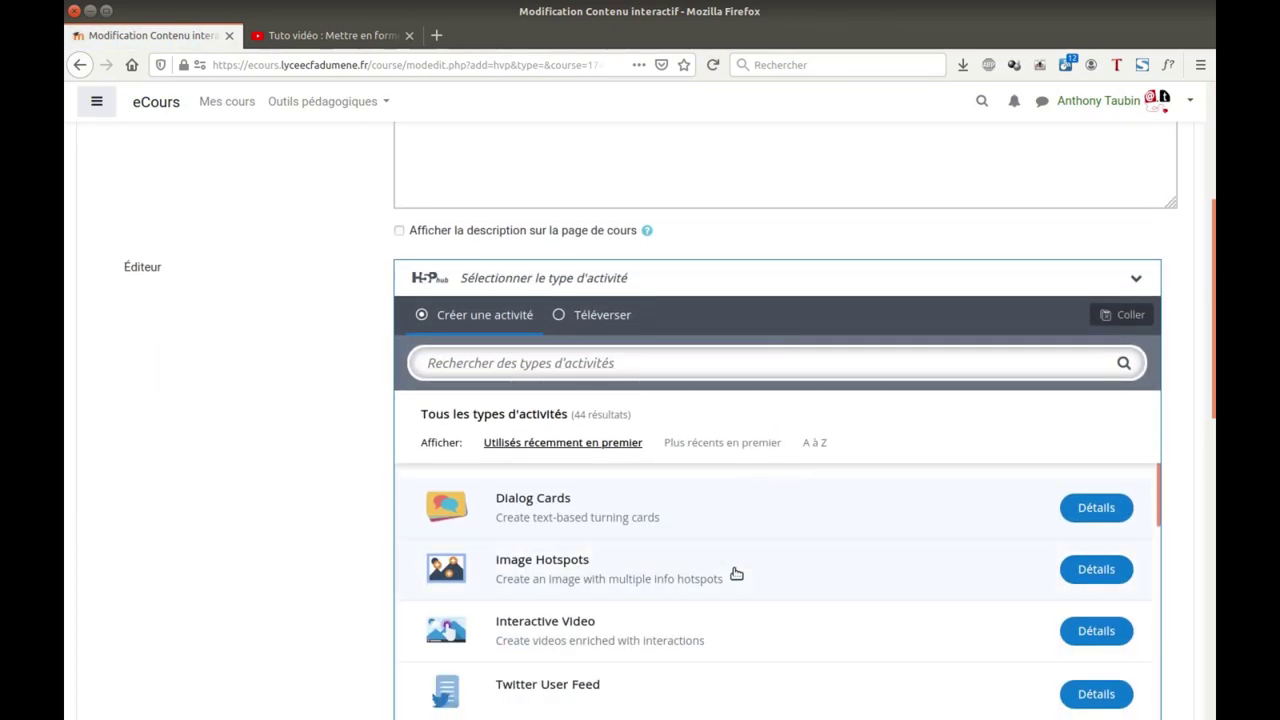
click(585, 627)
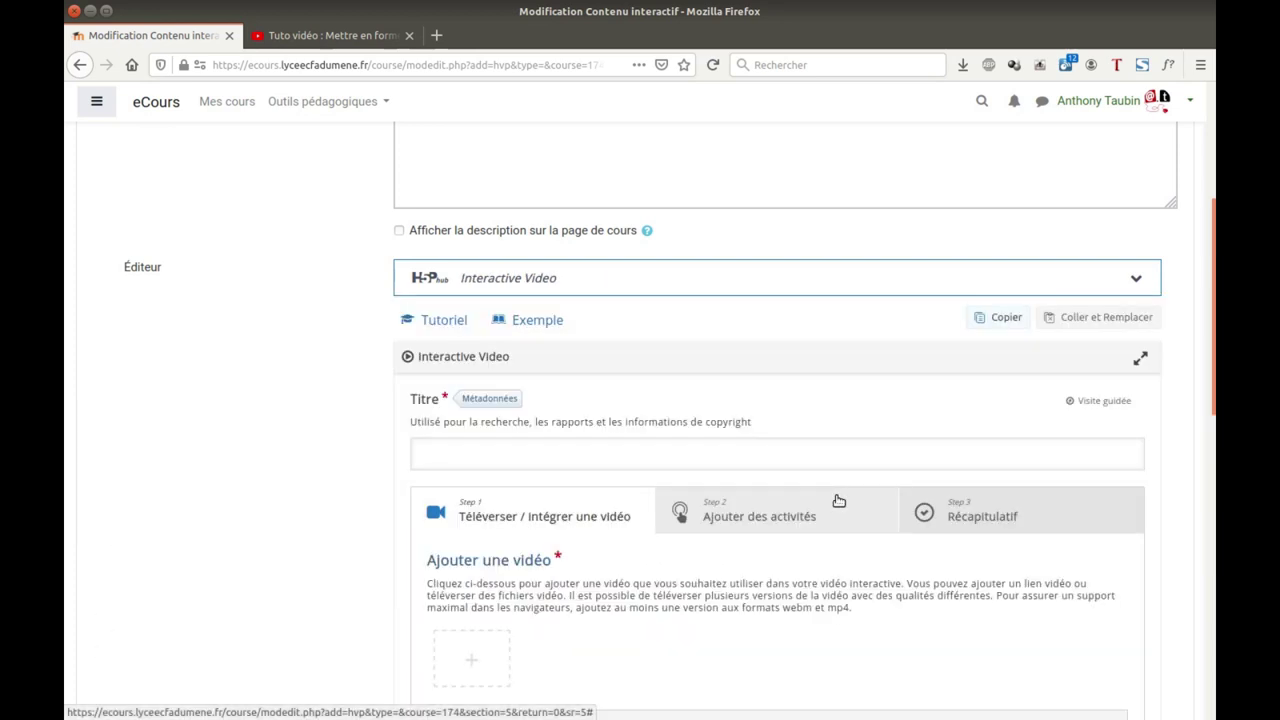
- Copy the web address of the YouTube video "Tuto vidéo : Mettre en forme et numéroter les chapitres avec LibreOffice Writer"
scroll(538, 543, down, 2)
scroll(538, 543, down, 2)
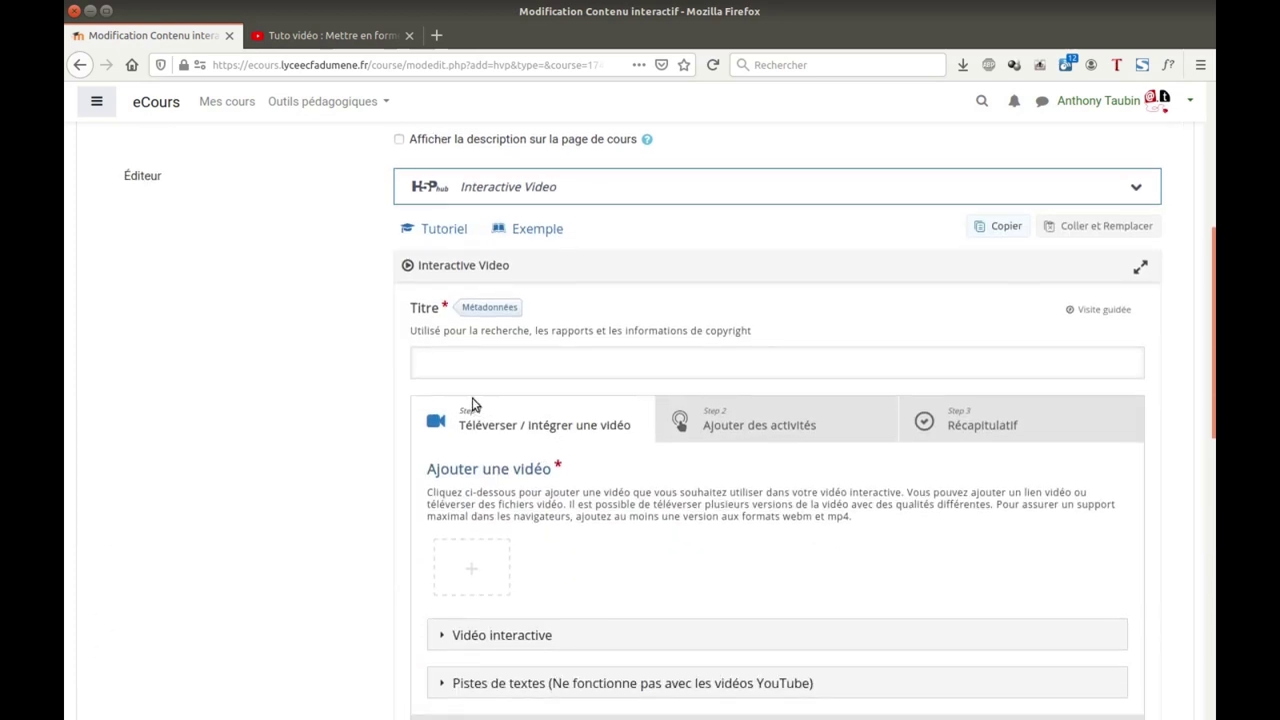
click(330, 36)
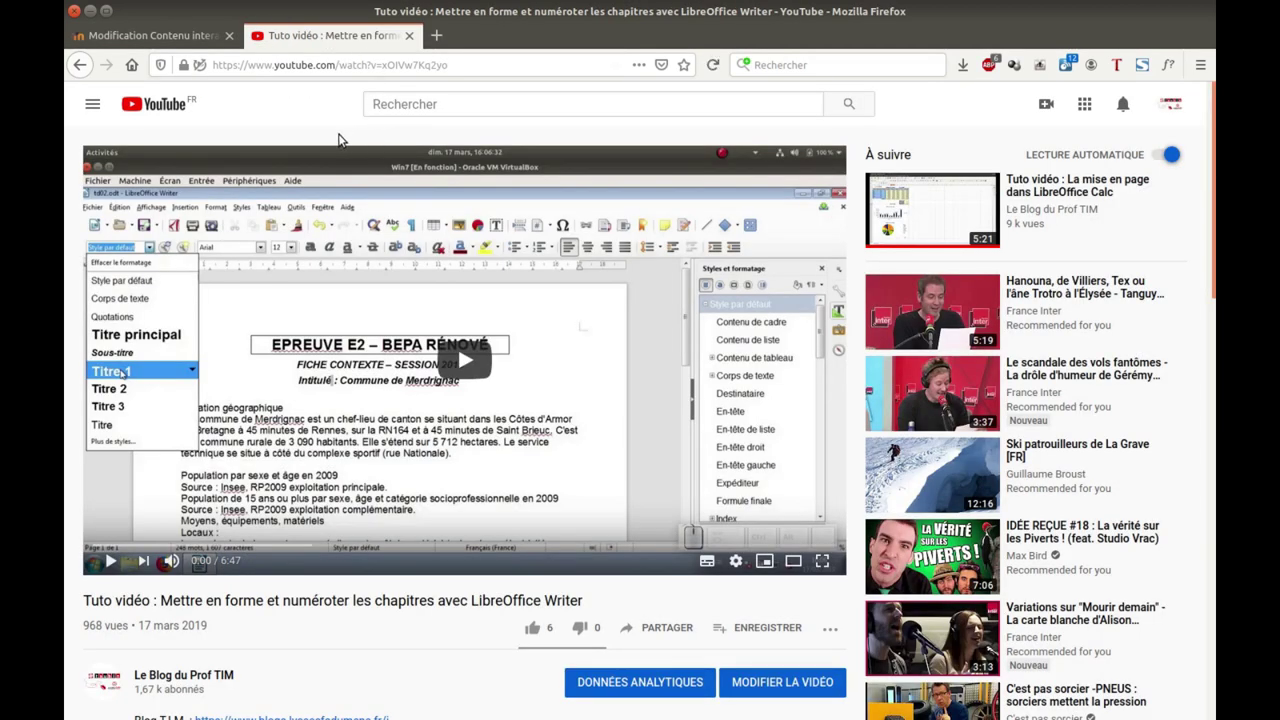
click(324, 64)
key(ctrl+c)
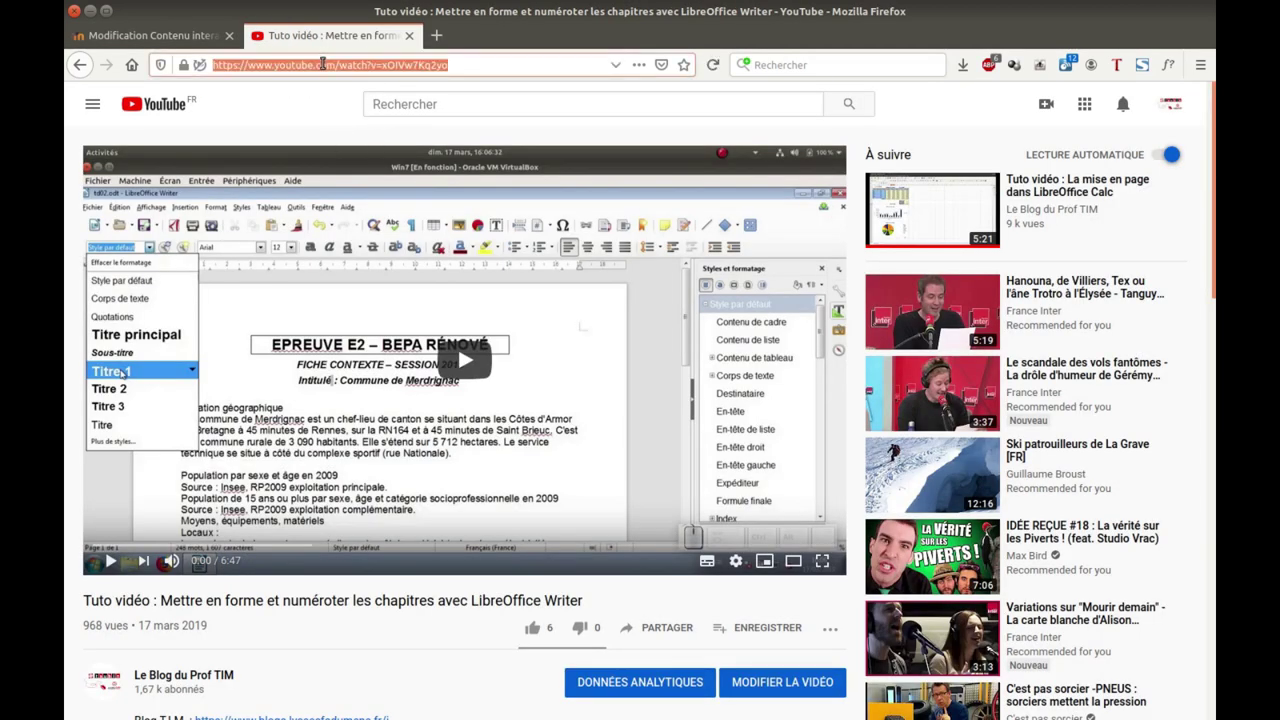
right_click(324, 64)
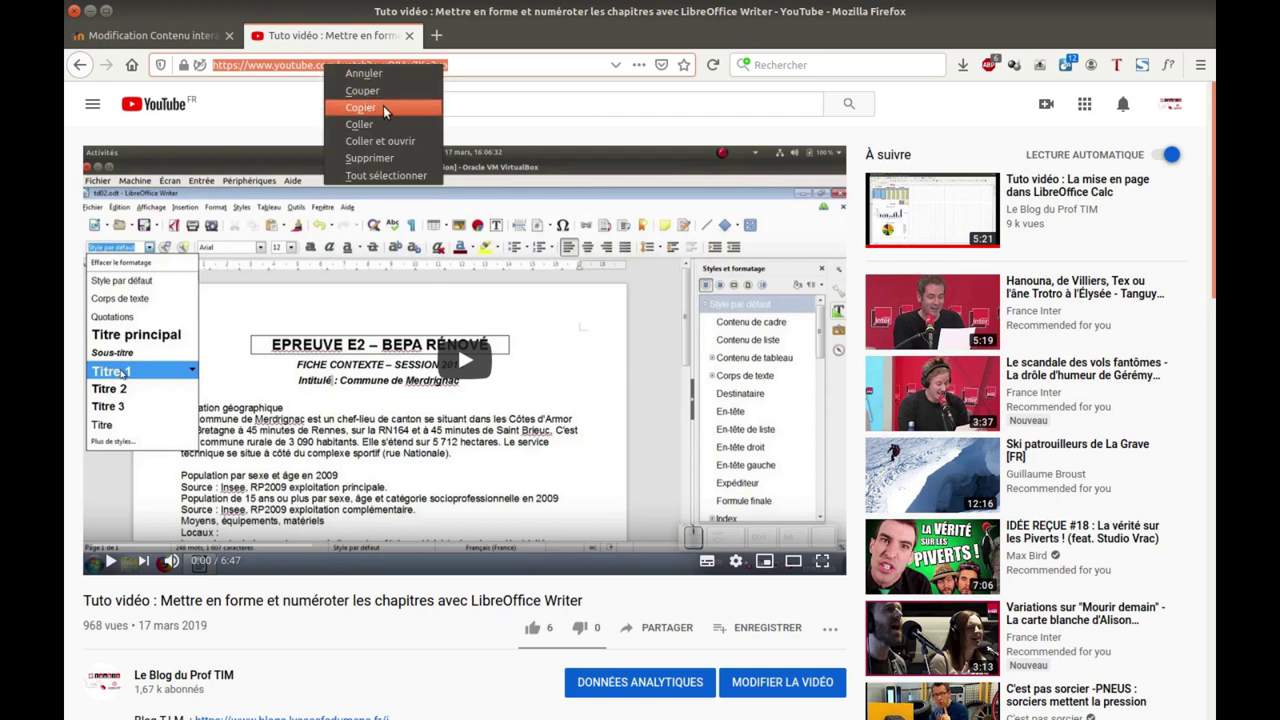
click(383, 112)
- Return to the Moodle form and insert the copied YouTube link as the interactive video's source
click(185, 36)
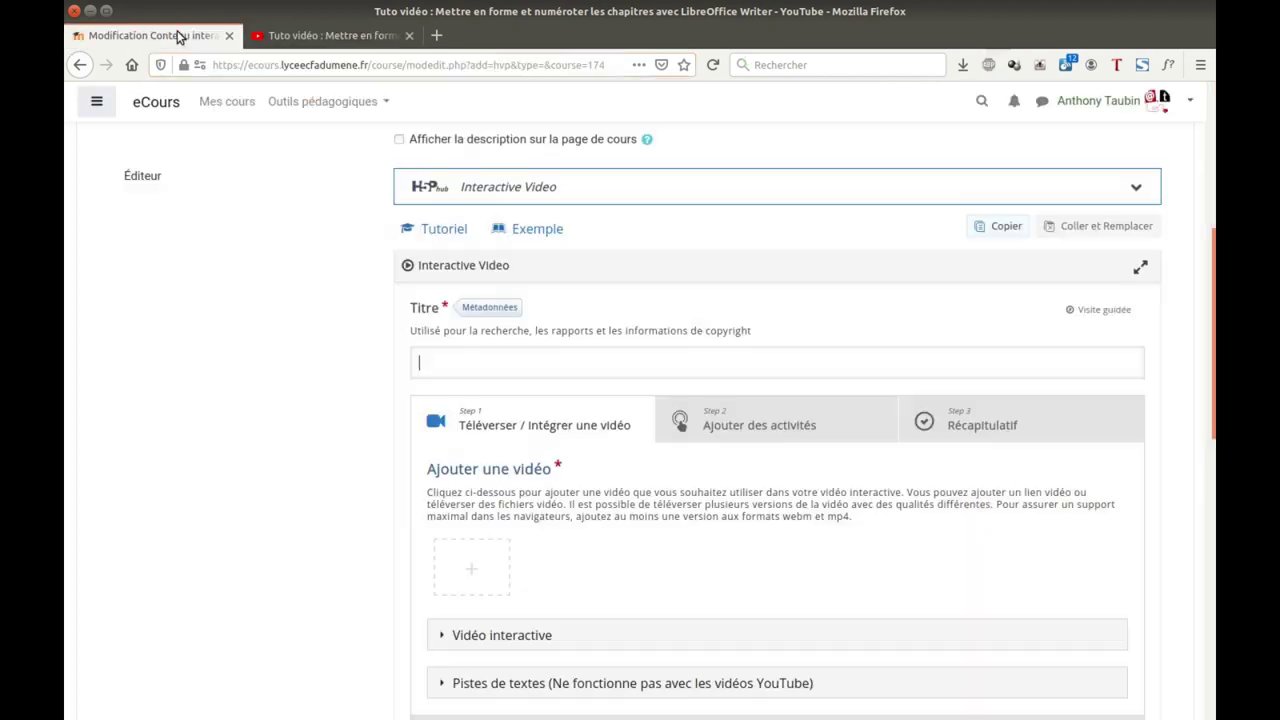
click(478, 566)
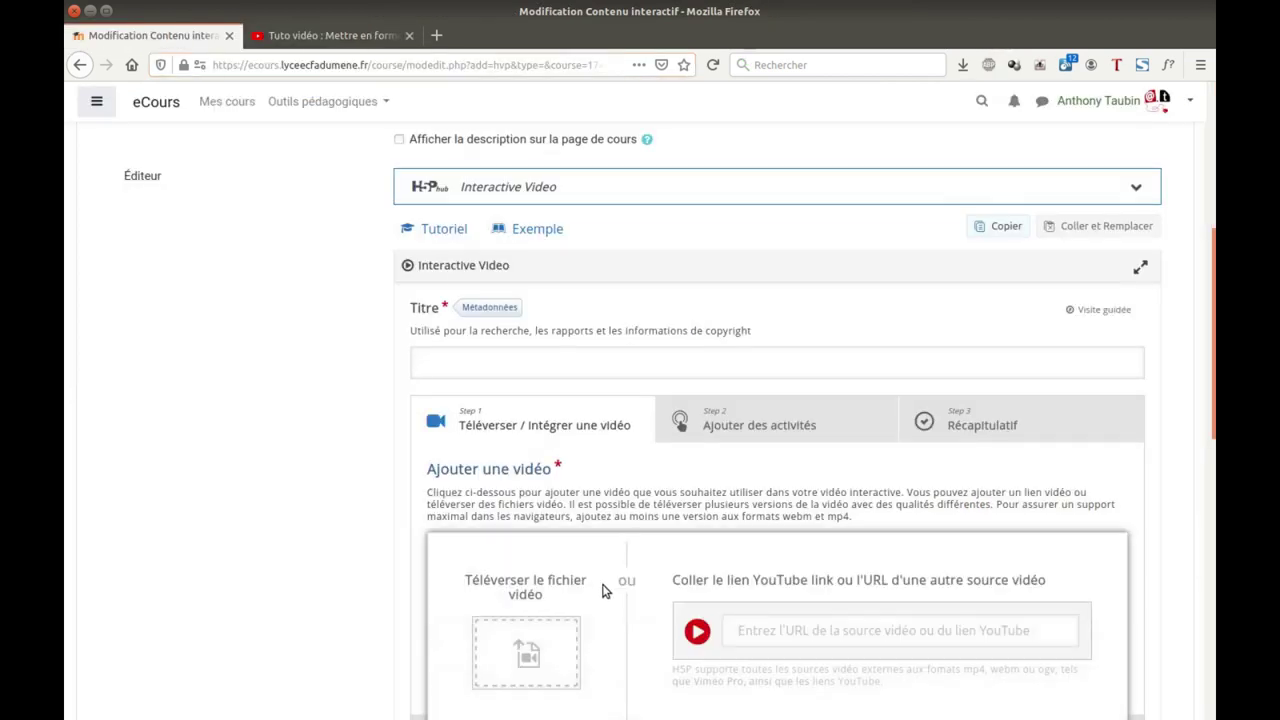
right_click(746, 631)
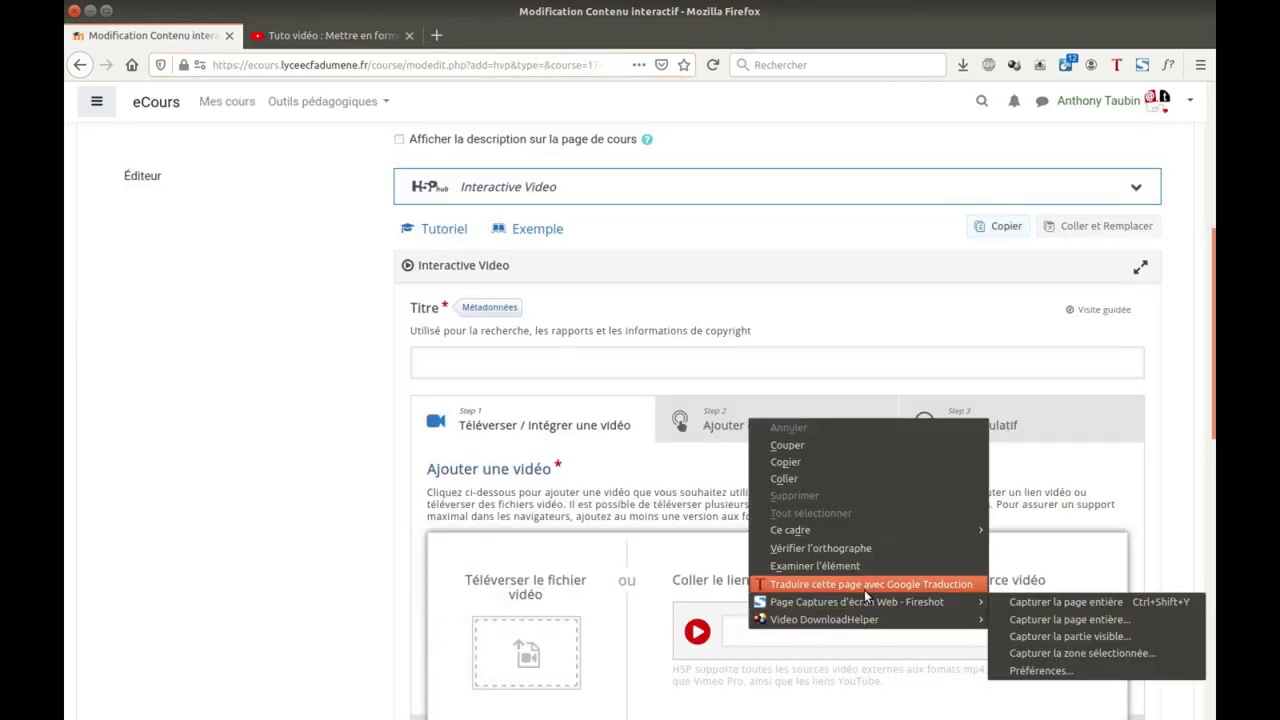
click(847, 476)
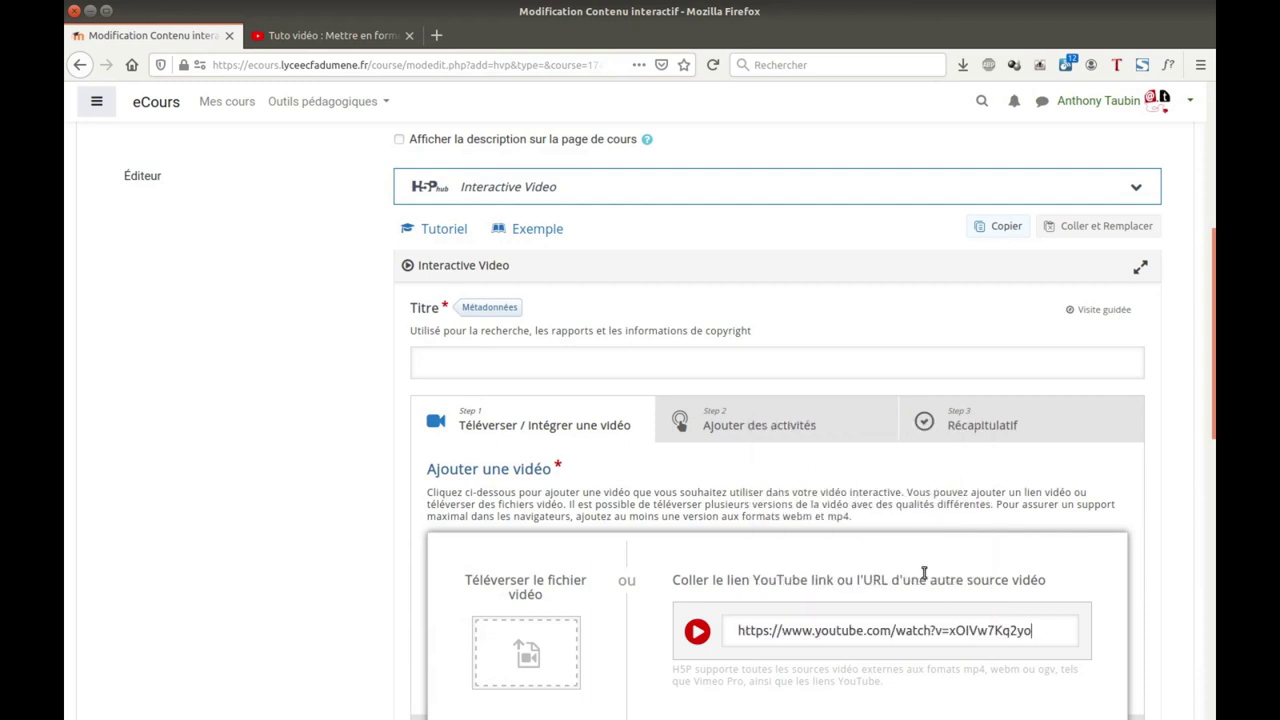
scroll(929, 604, down, 1)
scroll(929, 604, down, 2)
click(998, 581)
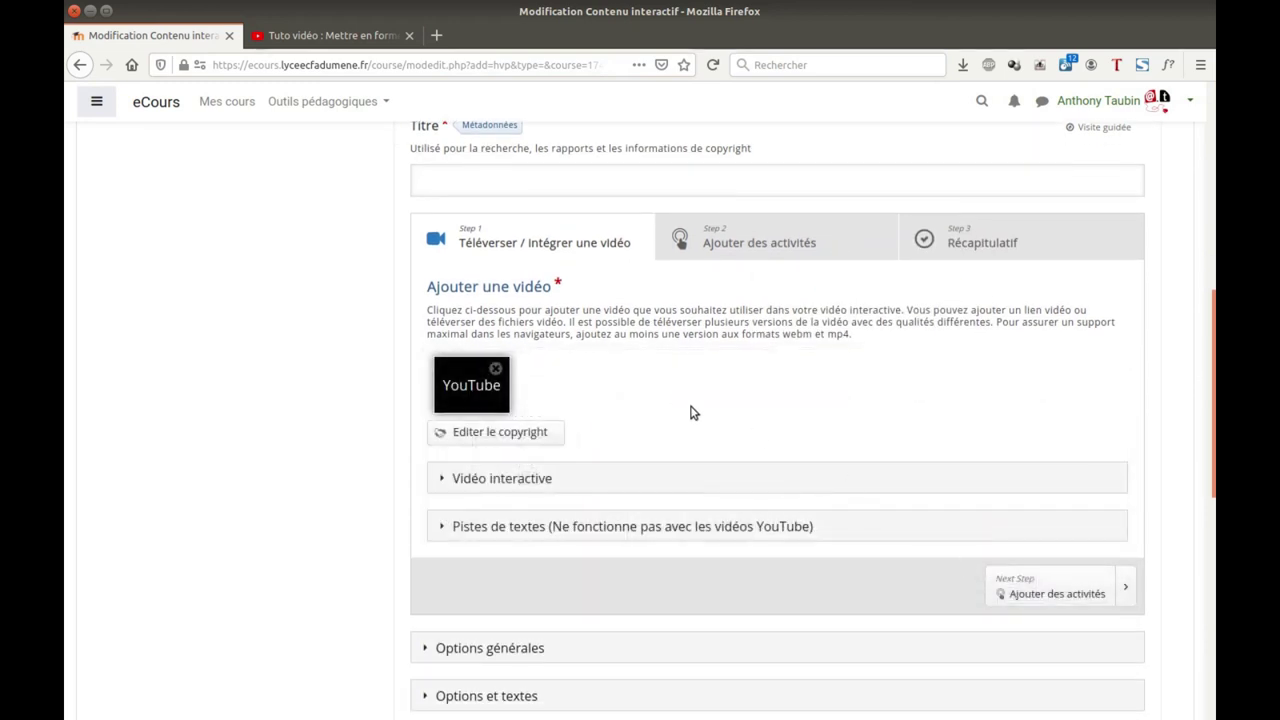
- Set both the activity title and the interactive video title to "Paramétrer les style de titre et numéroter les chapitres"
scroll(711, 451, down, 2)
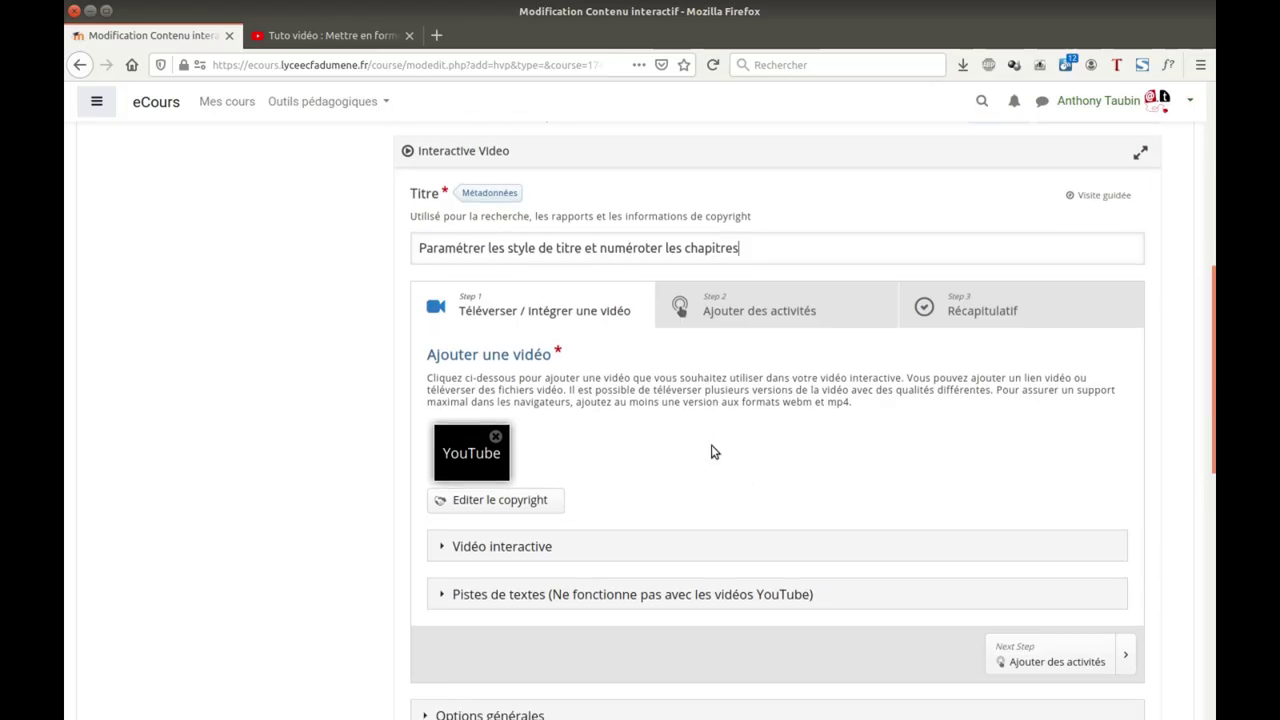
click(443, 434)
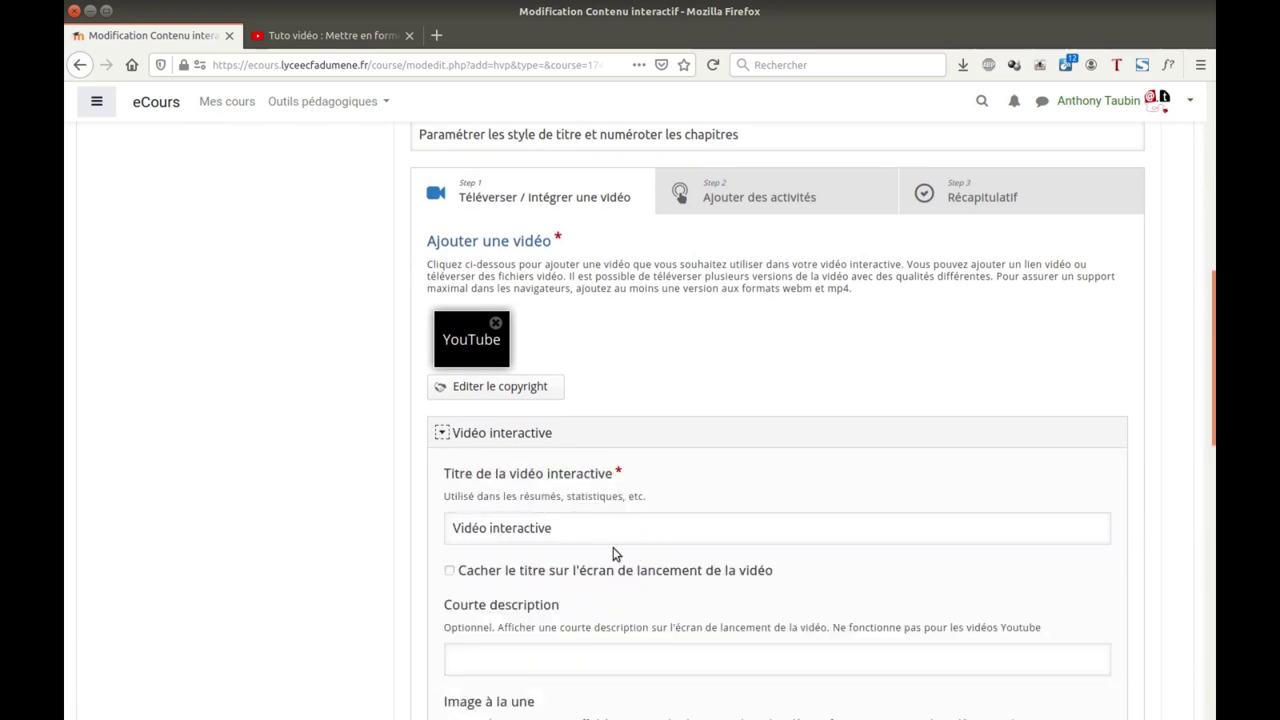
scroll(613, 553, up, 2)
triple_click(528, 271)
key(ctrl+c)
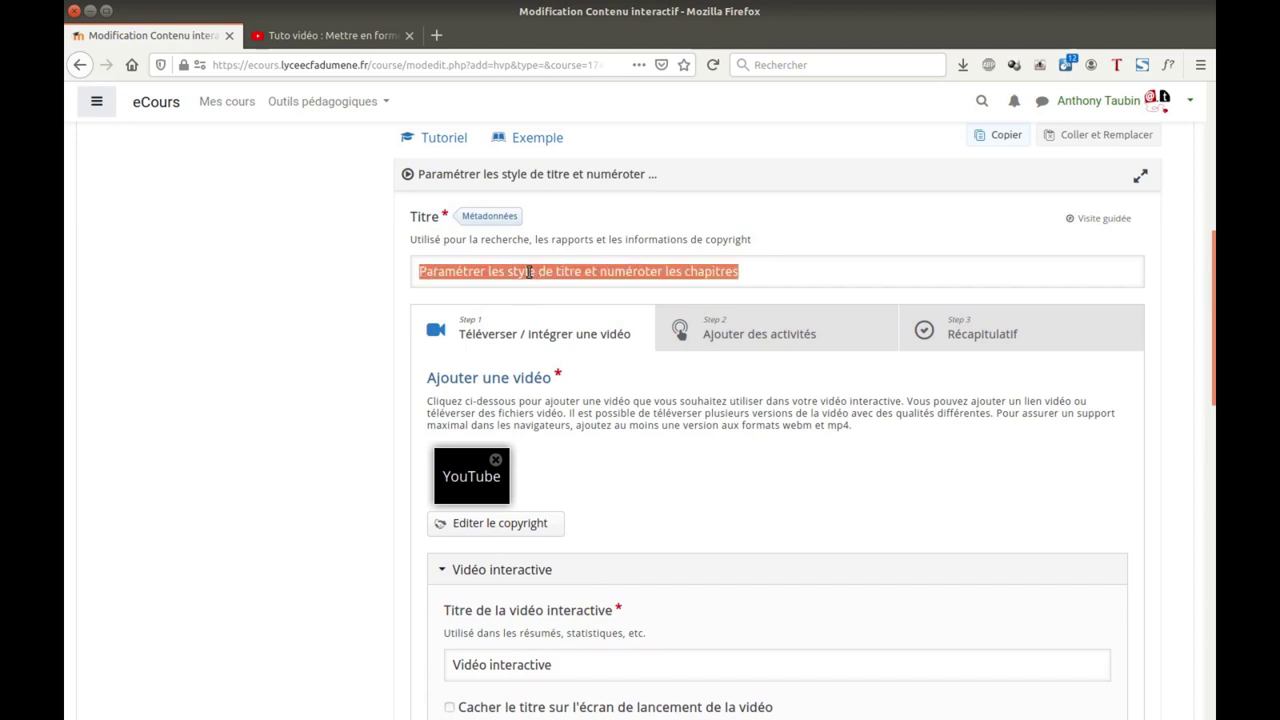
scroll(583, 471, down, 2)
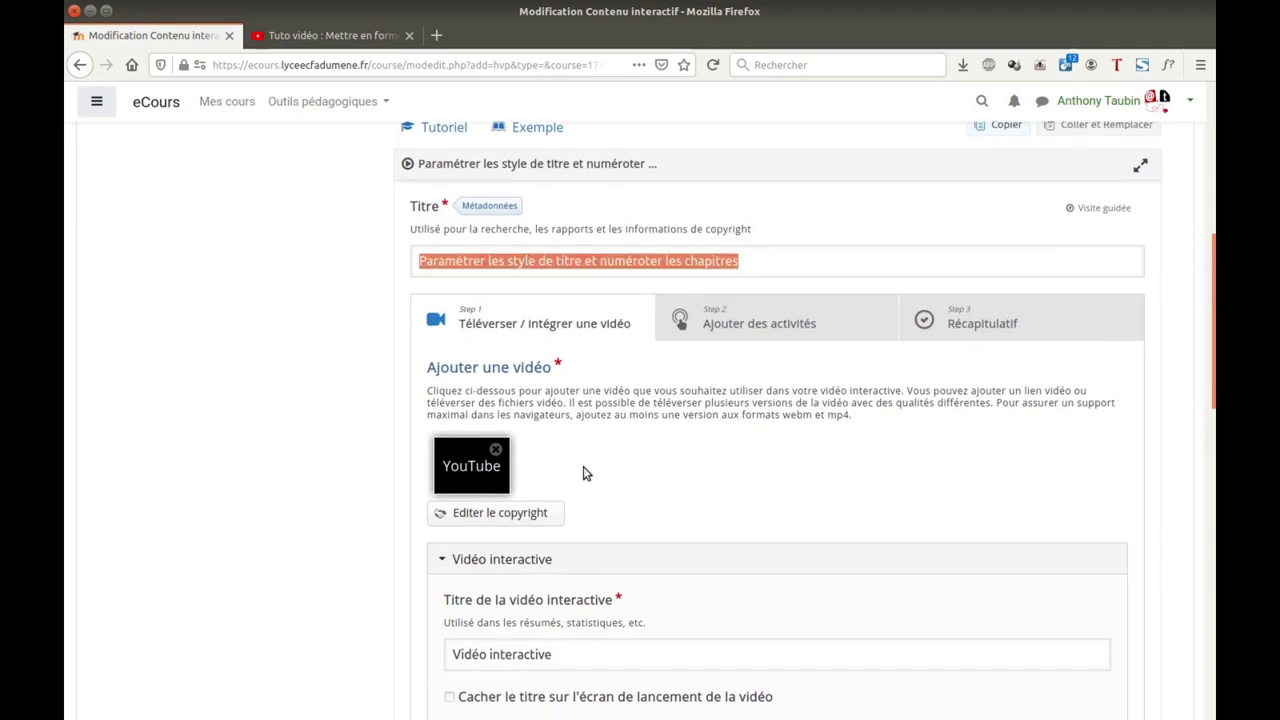
triple_click(547, 528)
key(ctrl+v)
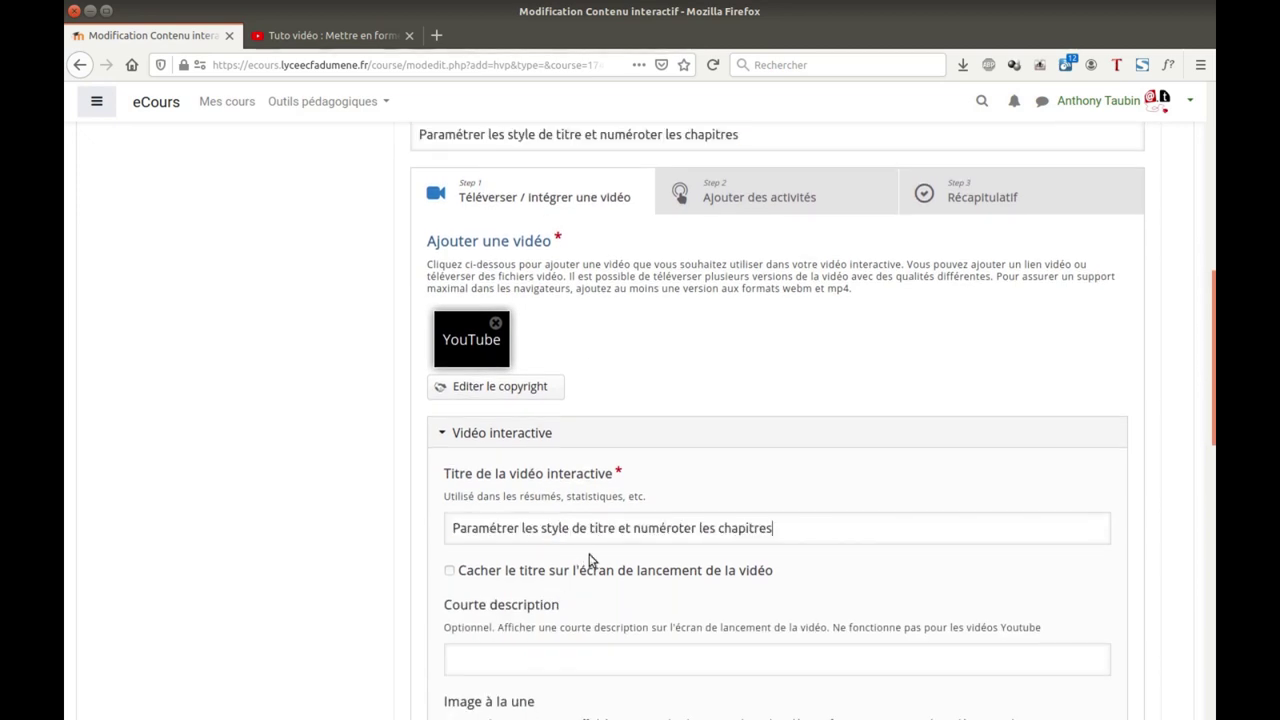
- In the general options, set the hiding of the "Voir la solution" button to Activé
scroll(620, 563, down, 1)
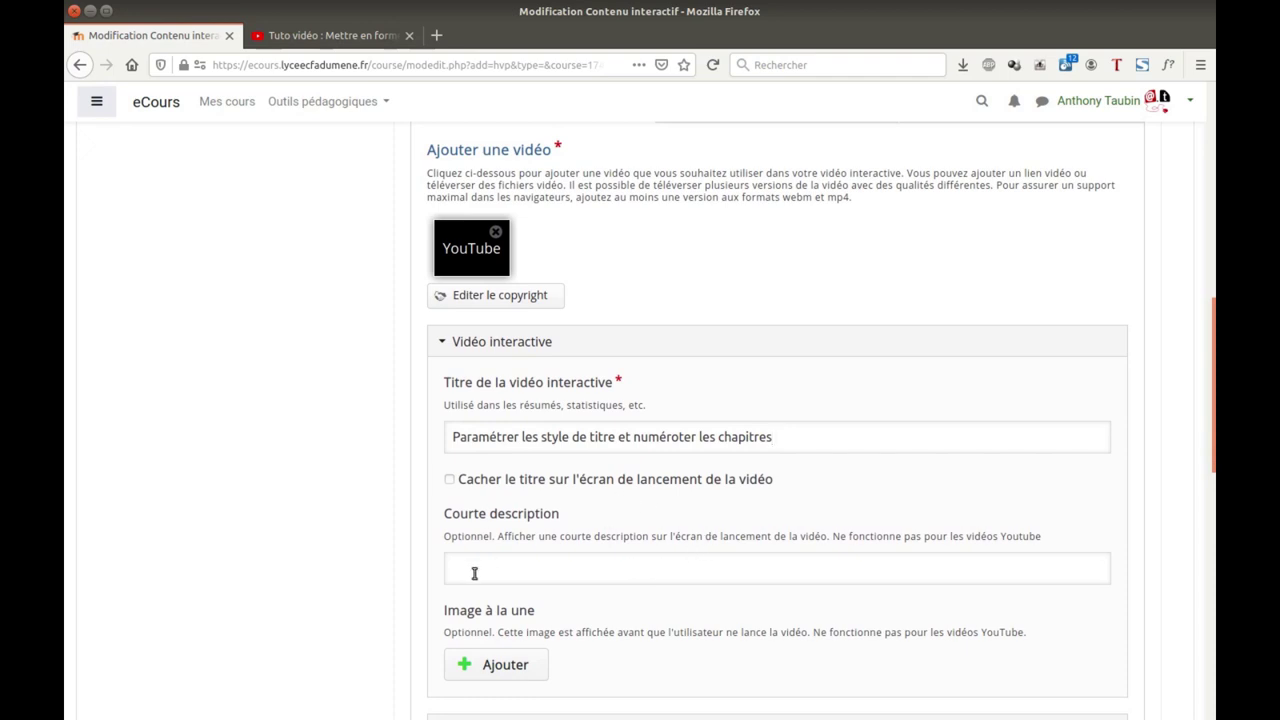
scroll(680, 569, down, 2)
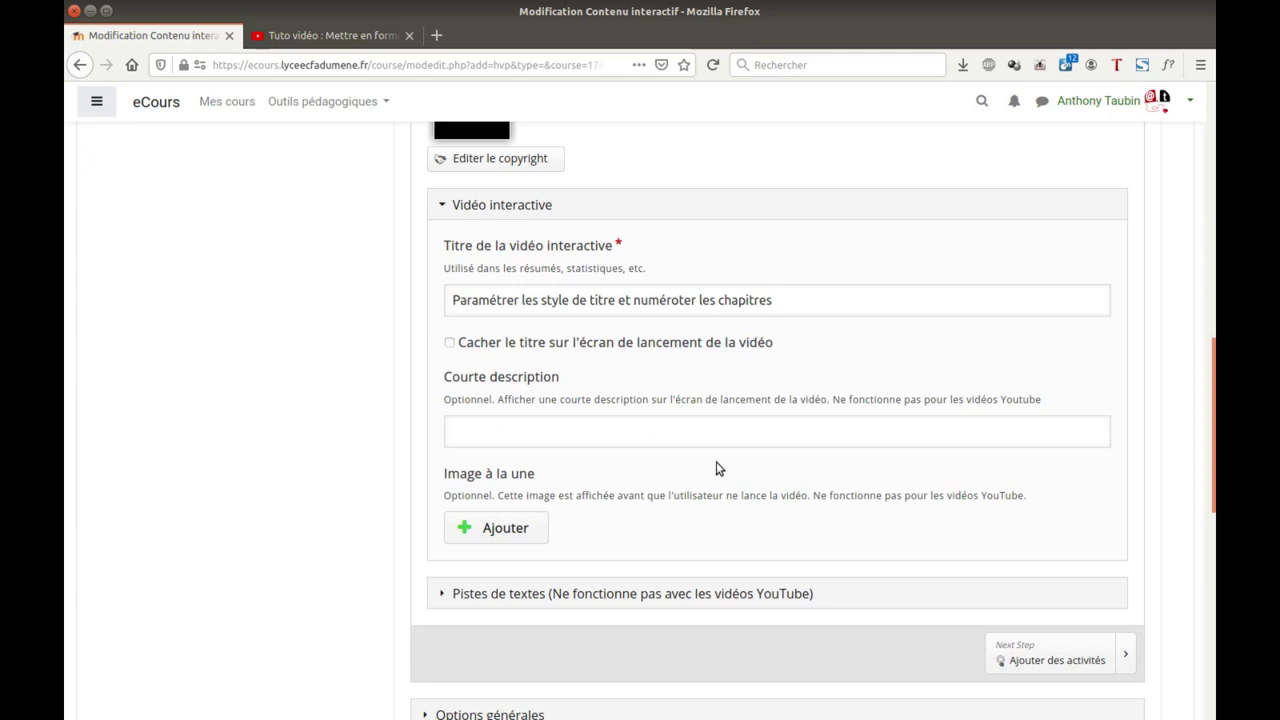
scroll(769, 512, down, 3)
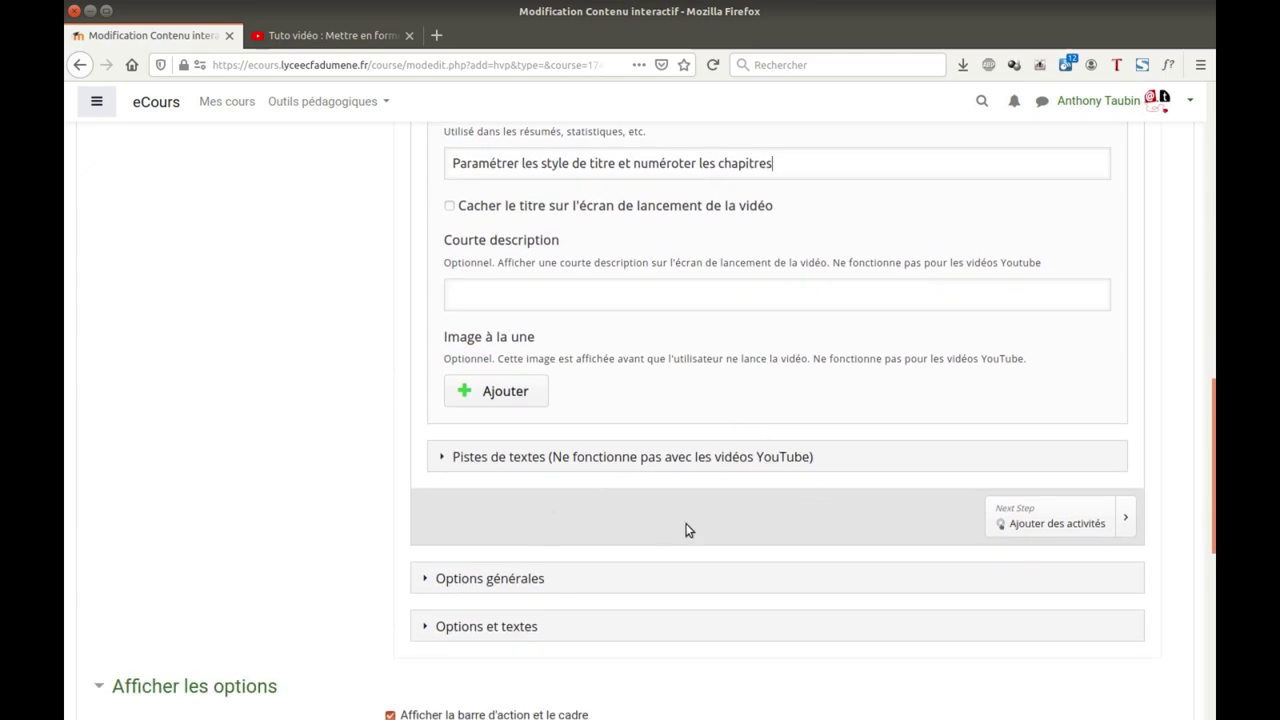
click(425, 578)
scroll(766, 497, down, 5)
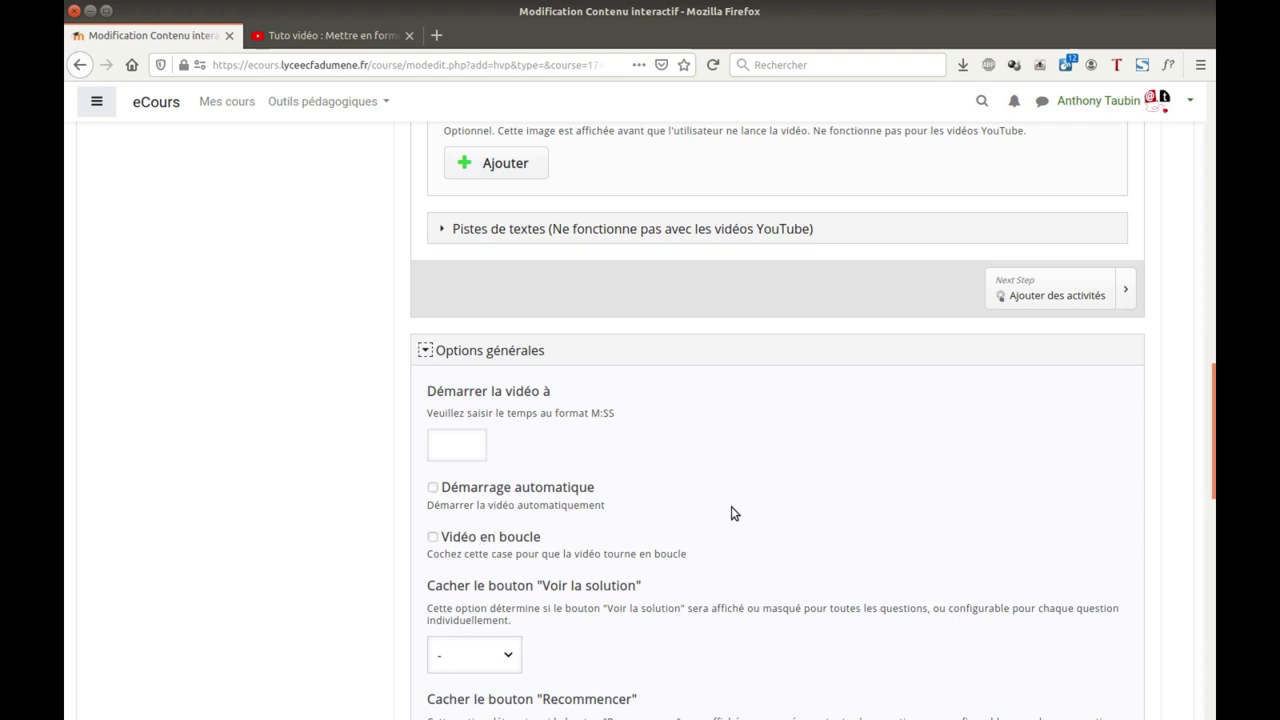
scroll(731, 514, down, 3)
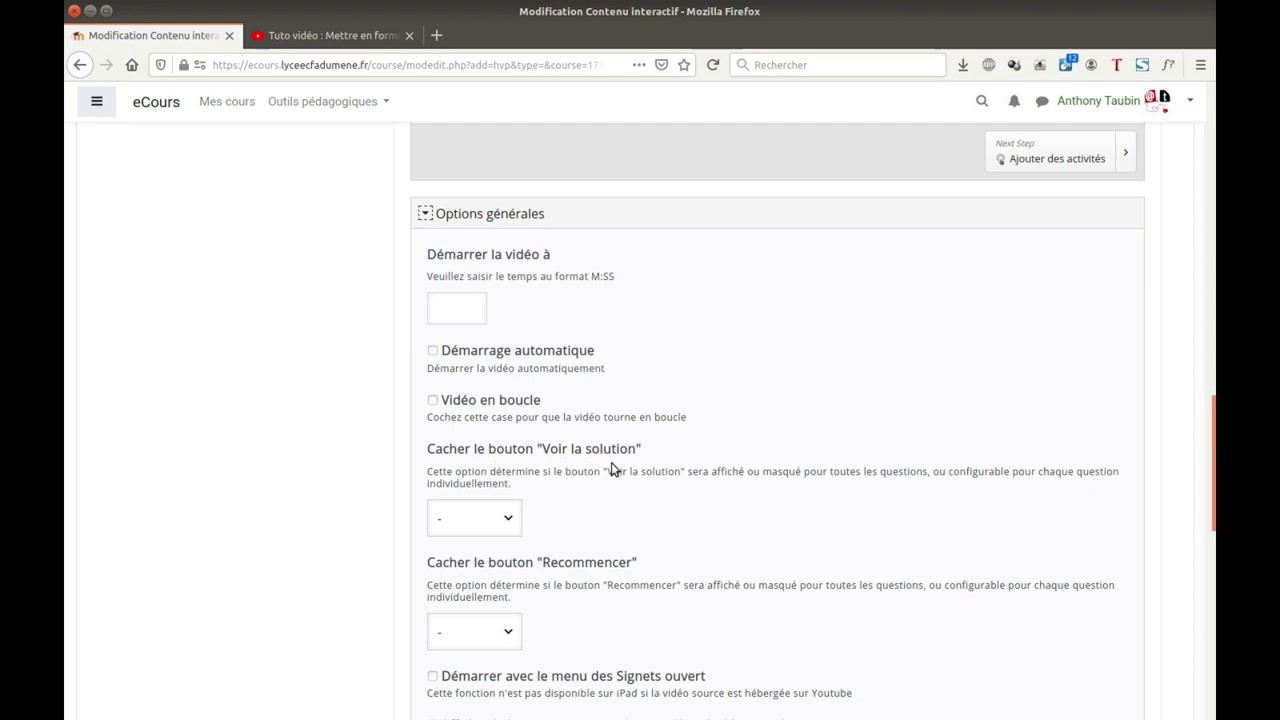
click(509, 520)
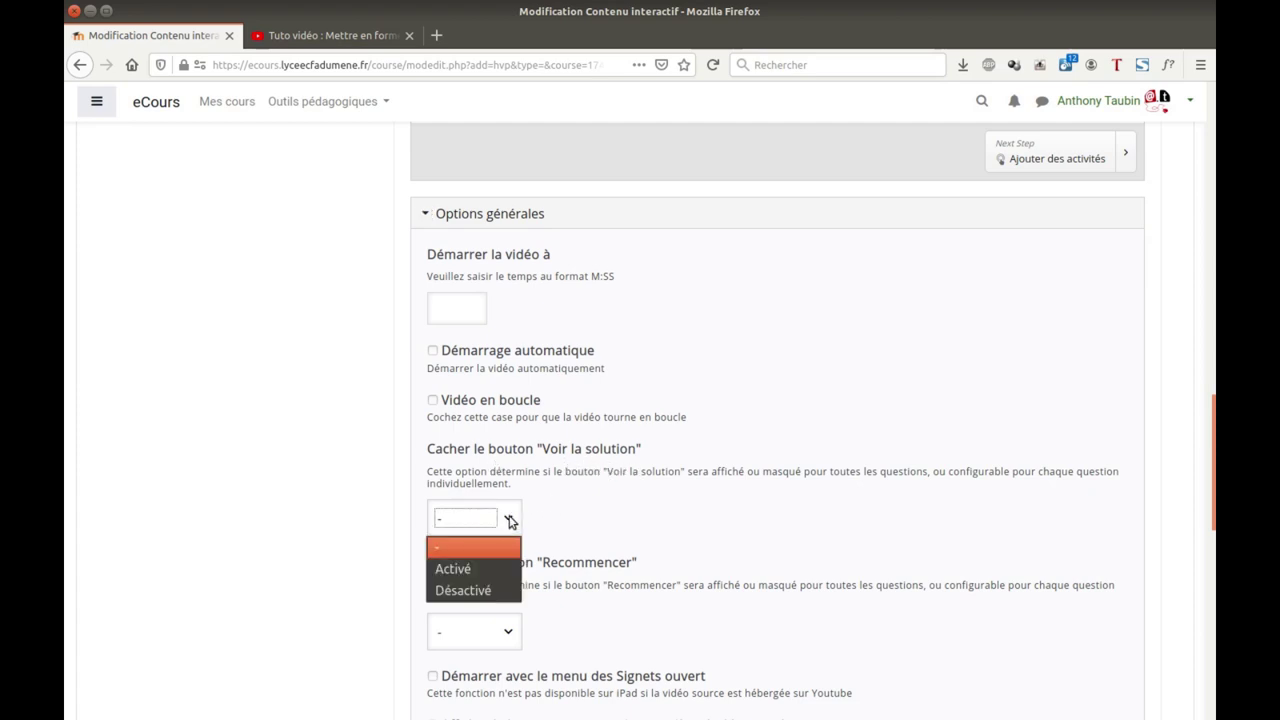
click(493, 571)
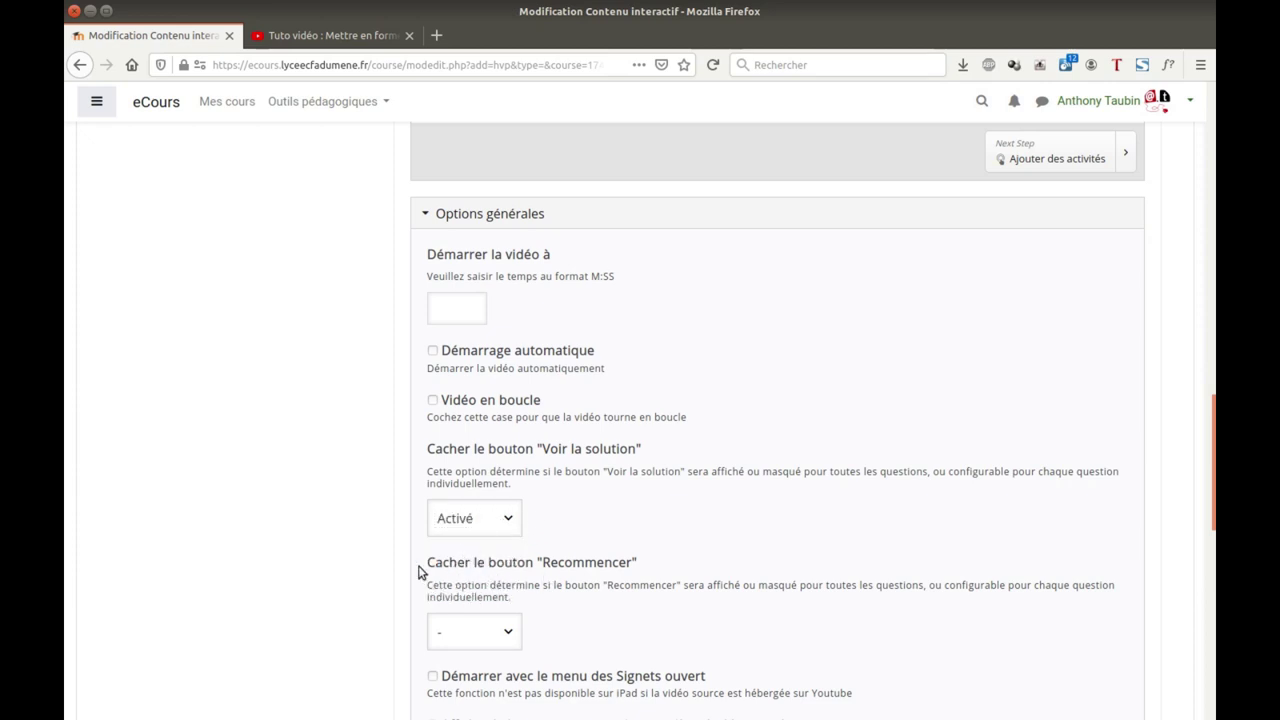
- Review the remaining general playback options and expand the Options et textes section to check its language setting
scroll(600, 560, down, 2)
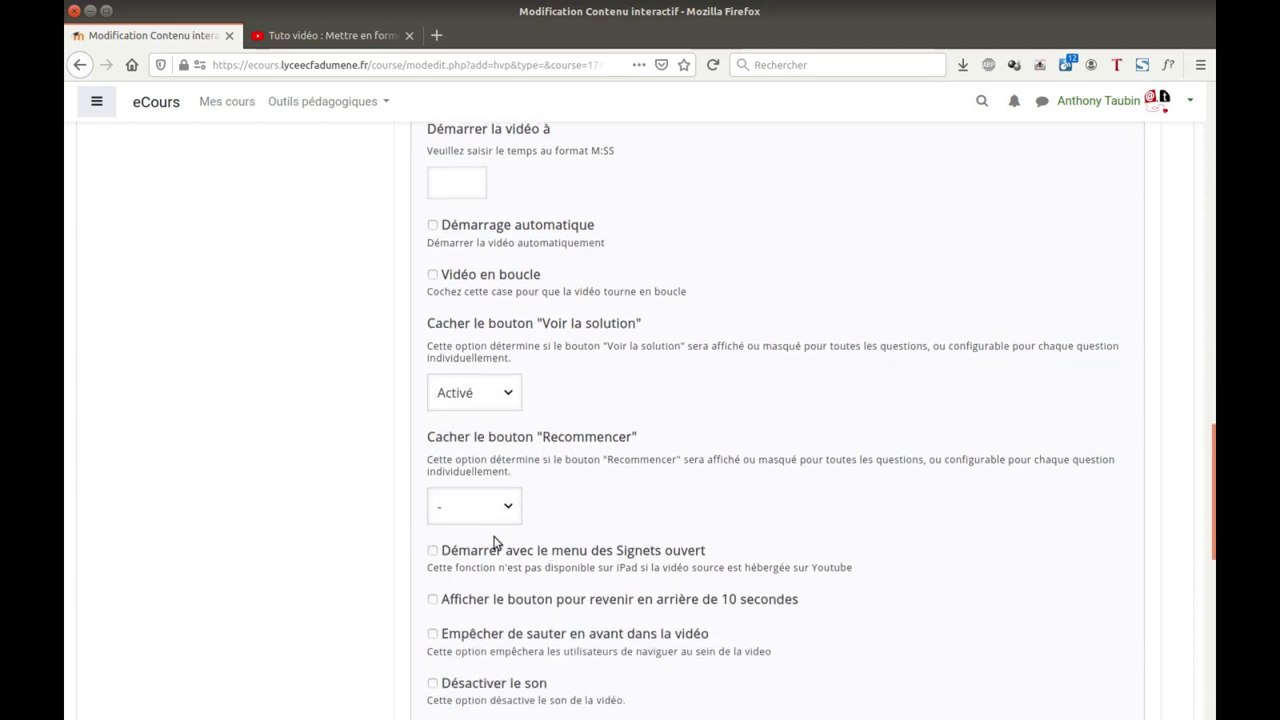
scroll(782, 494, down, 2)
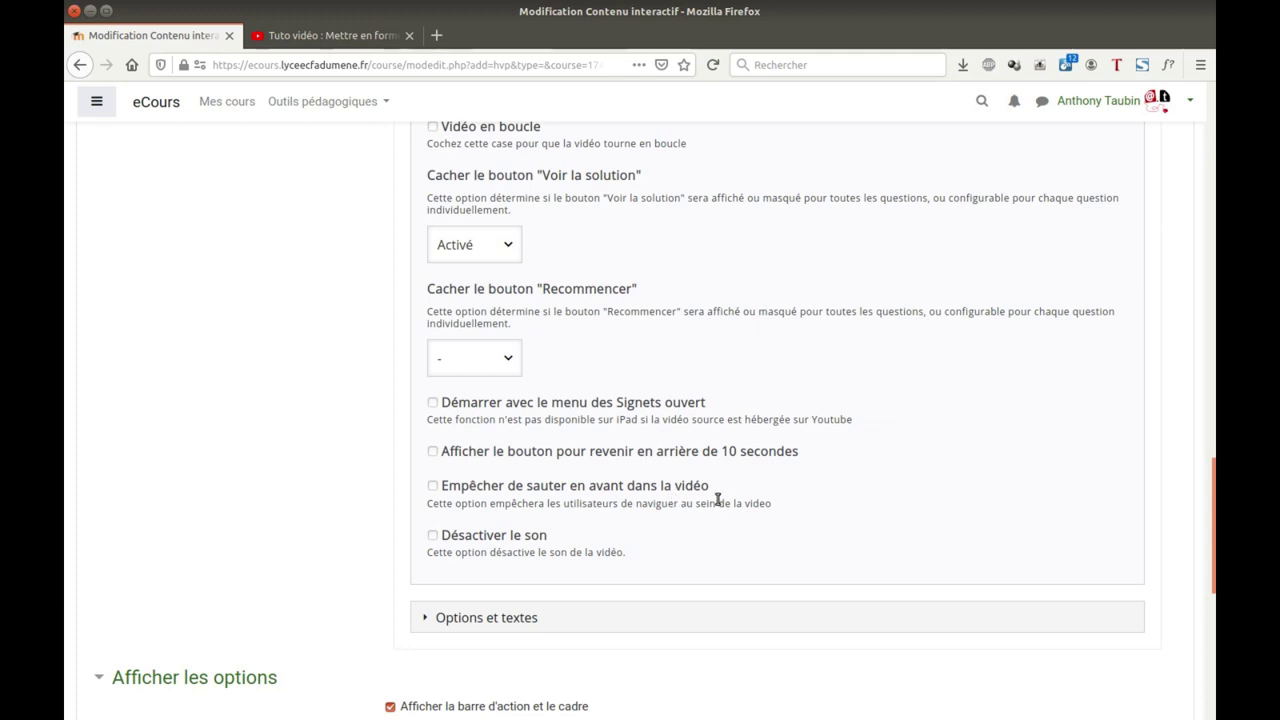
scroll(673, 498, down, 2)
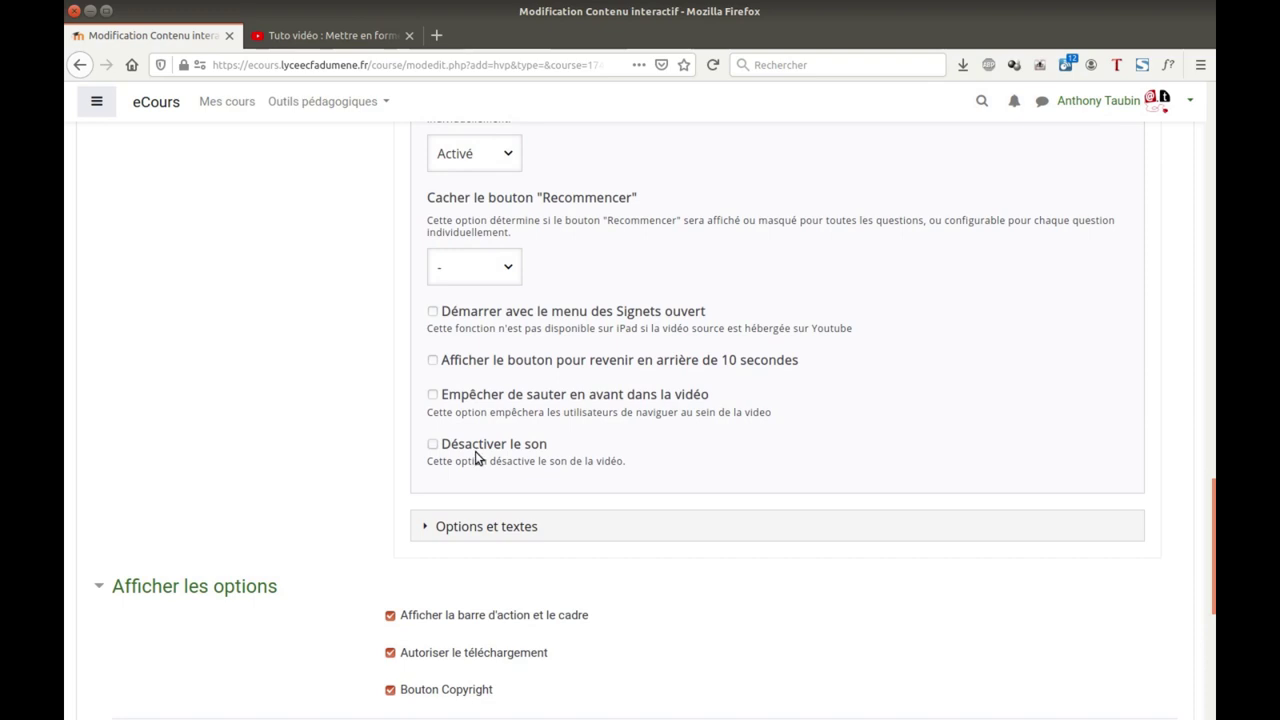
click(425, 526)
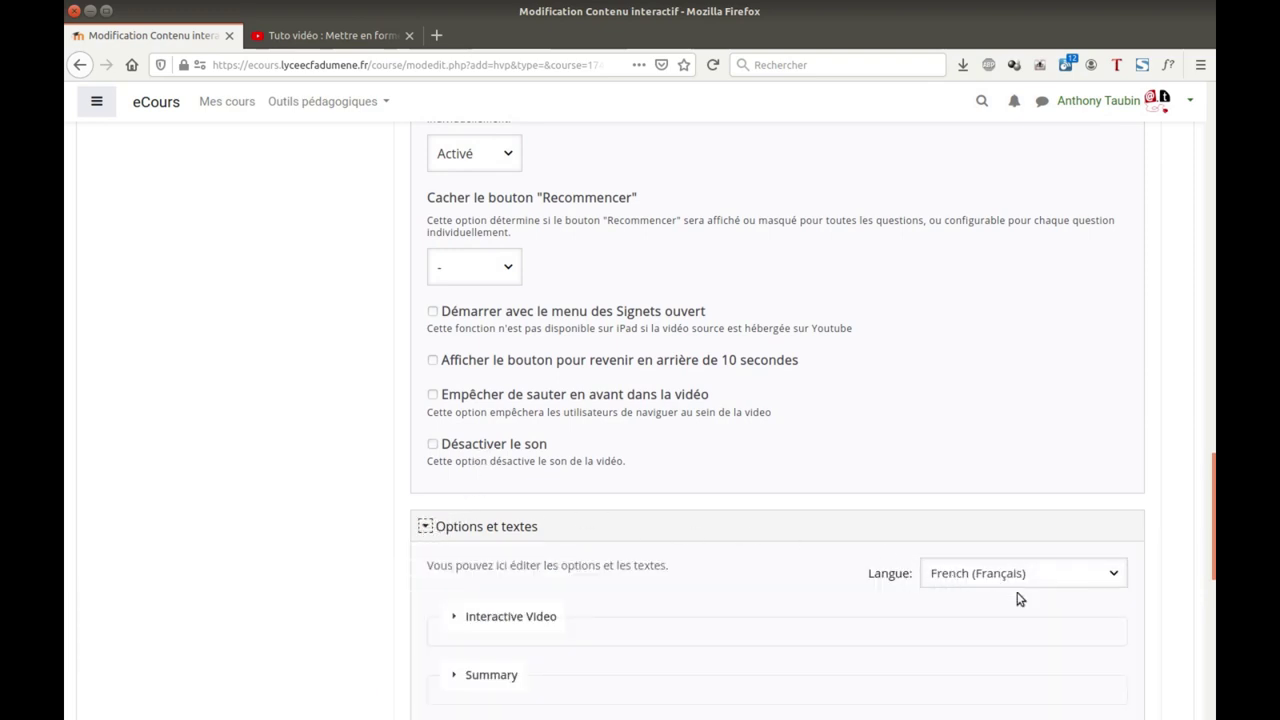
- Go to the Ajouter des activités stage, play the embedded video and pause it at about 0:10
scroll(590, 562, up, 18)
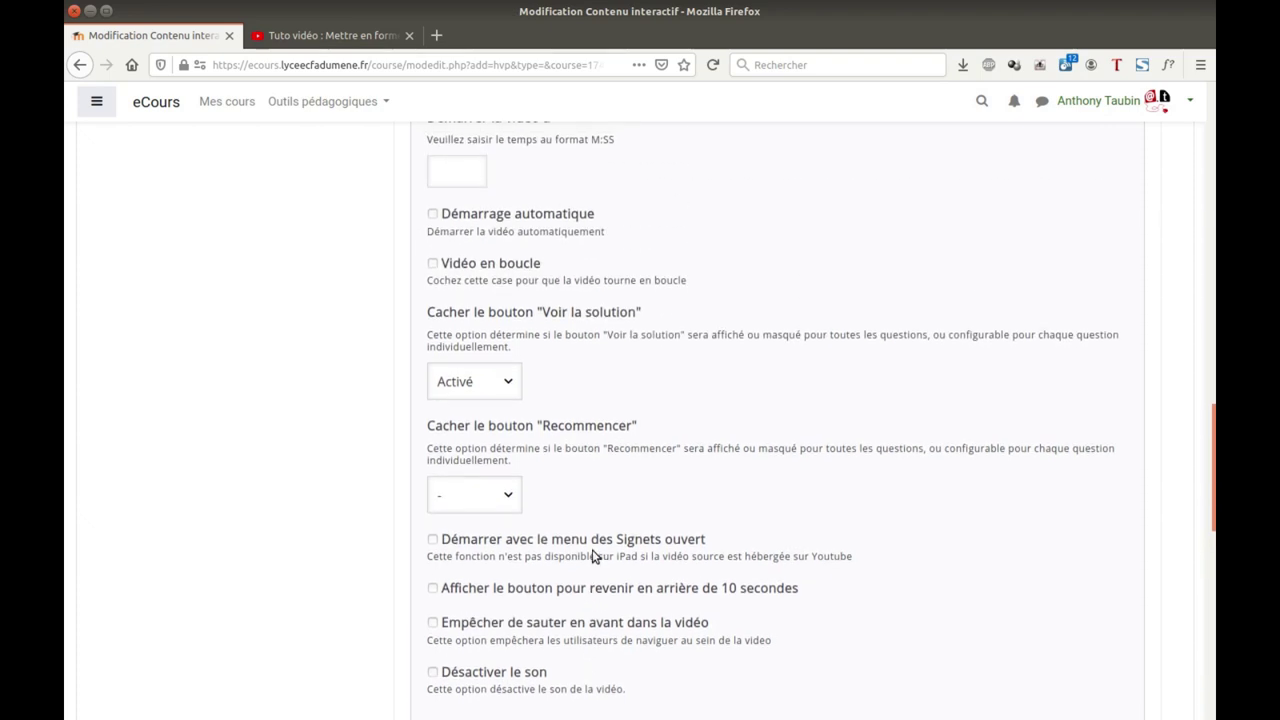
scroll(594, 599, up, 5)
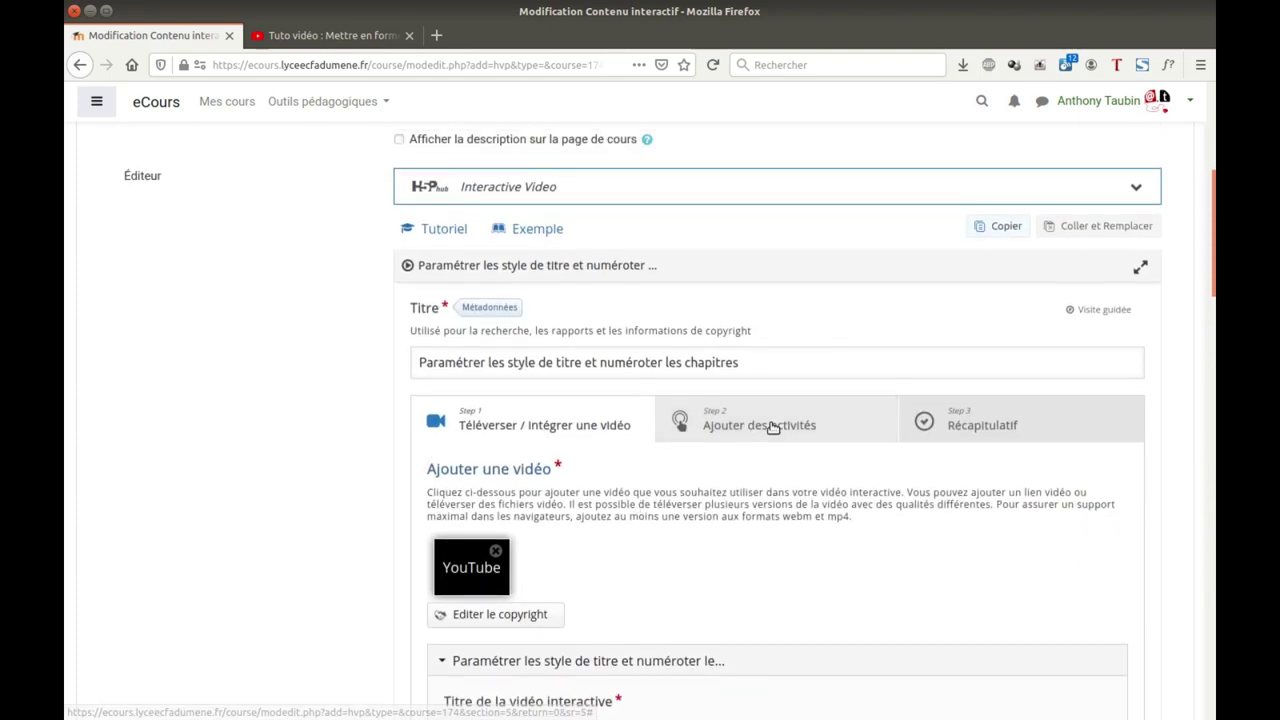
click(772, 427)
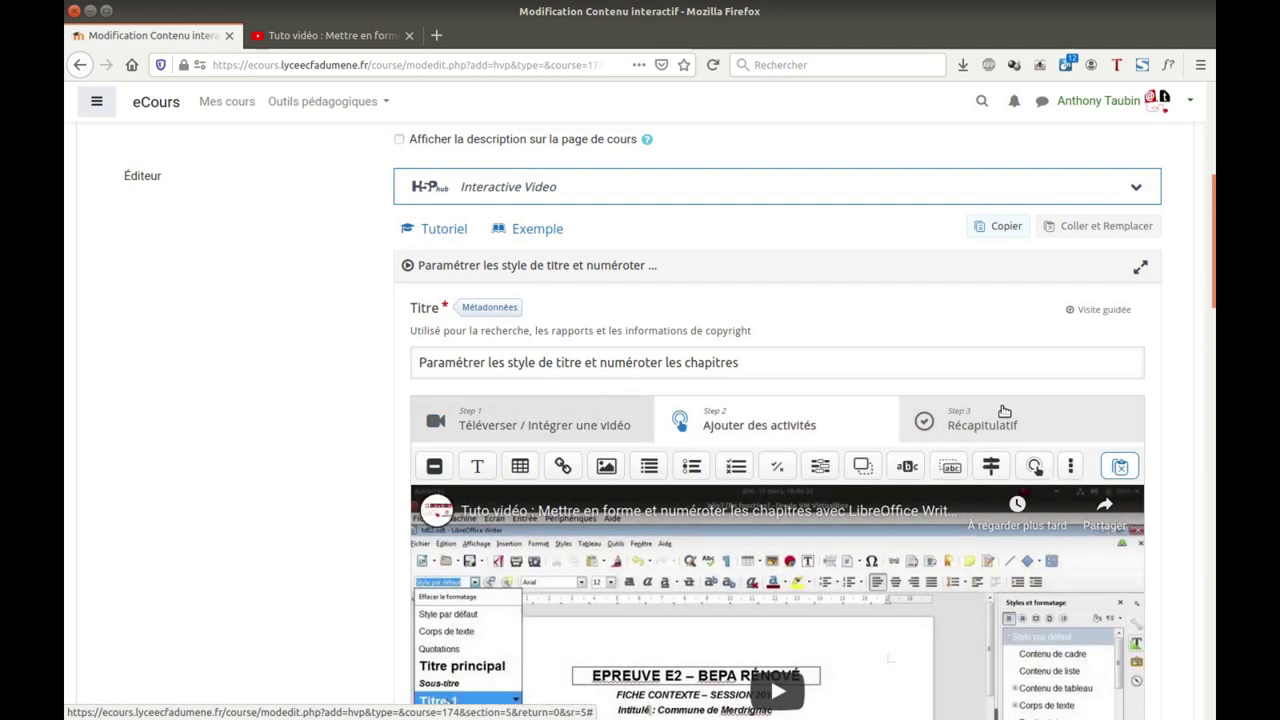
scroll(766, 426, down, 3)
scroll(762, 489, down, 3)
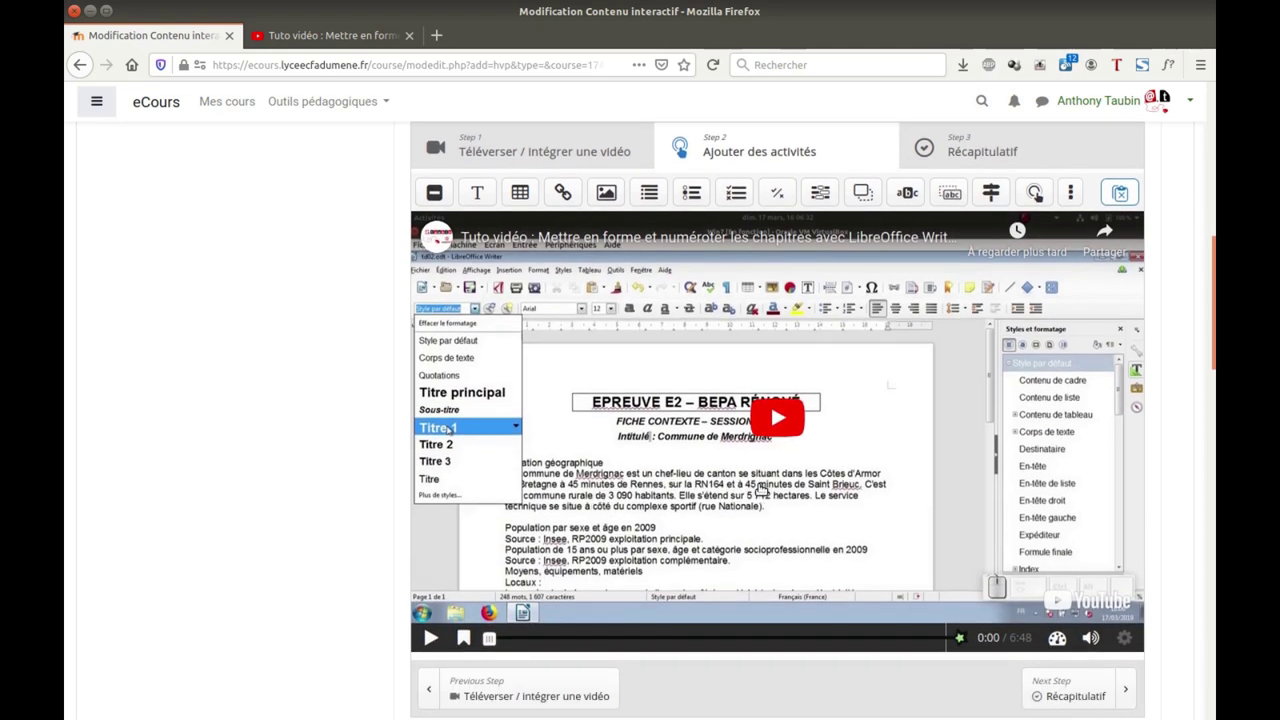
click(777, 421)
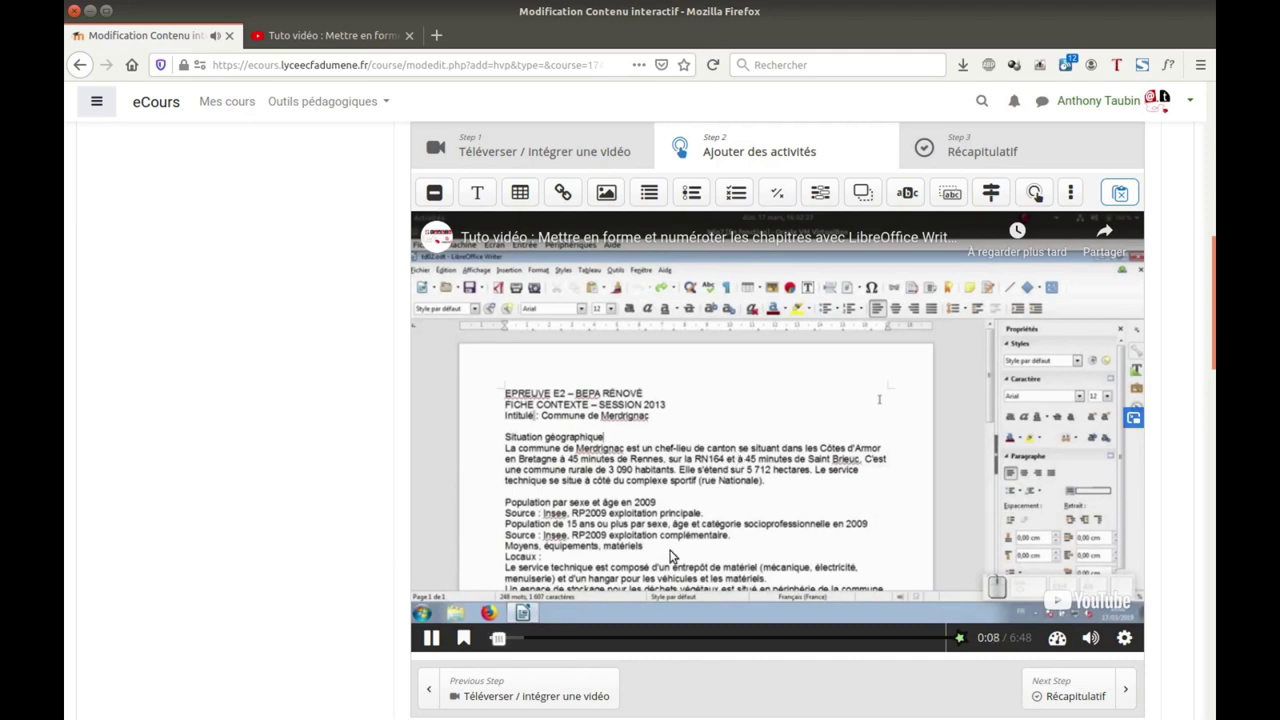
click(431, 637)
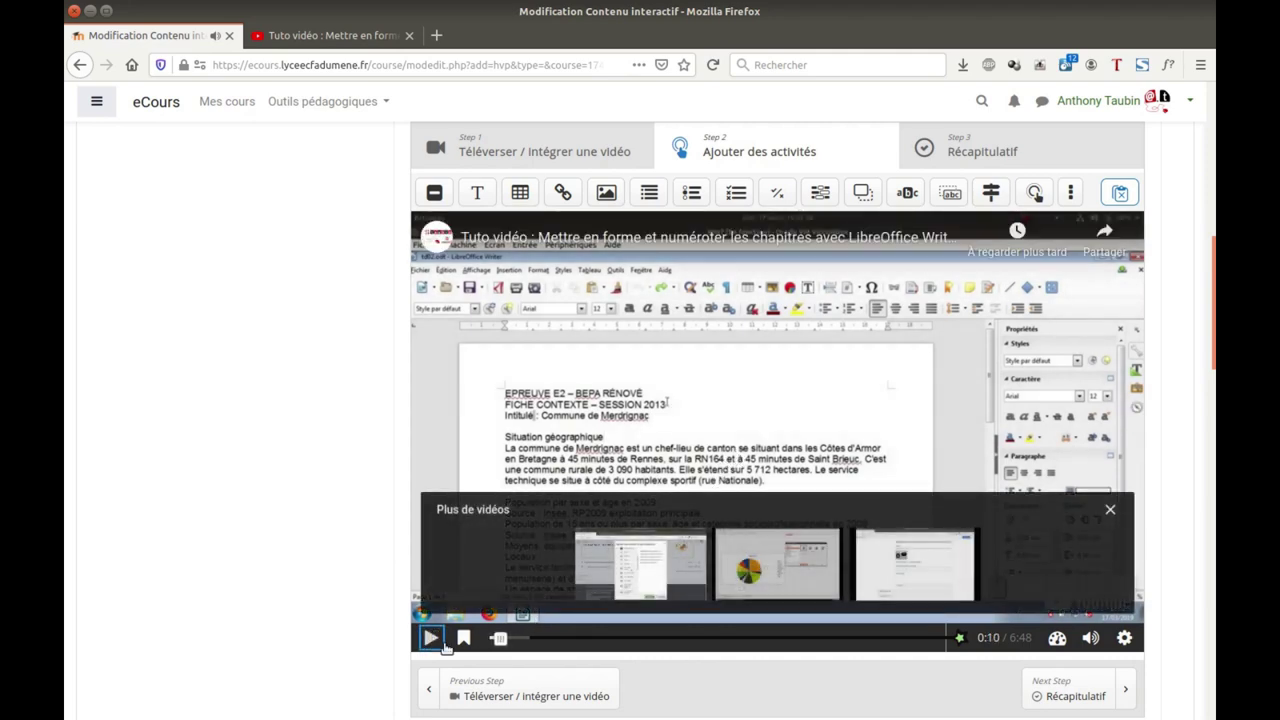
- Add a Text activity at the paused 0:10 point, shown as a button, and make it pause the video
click(1108, 513)
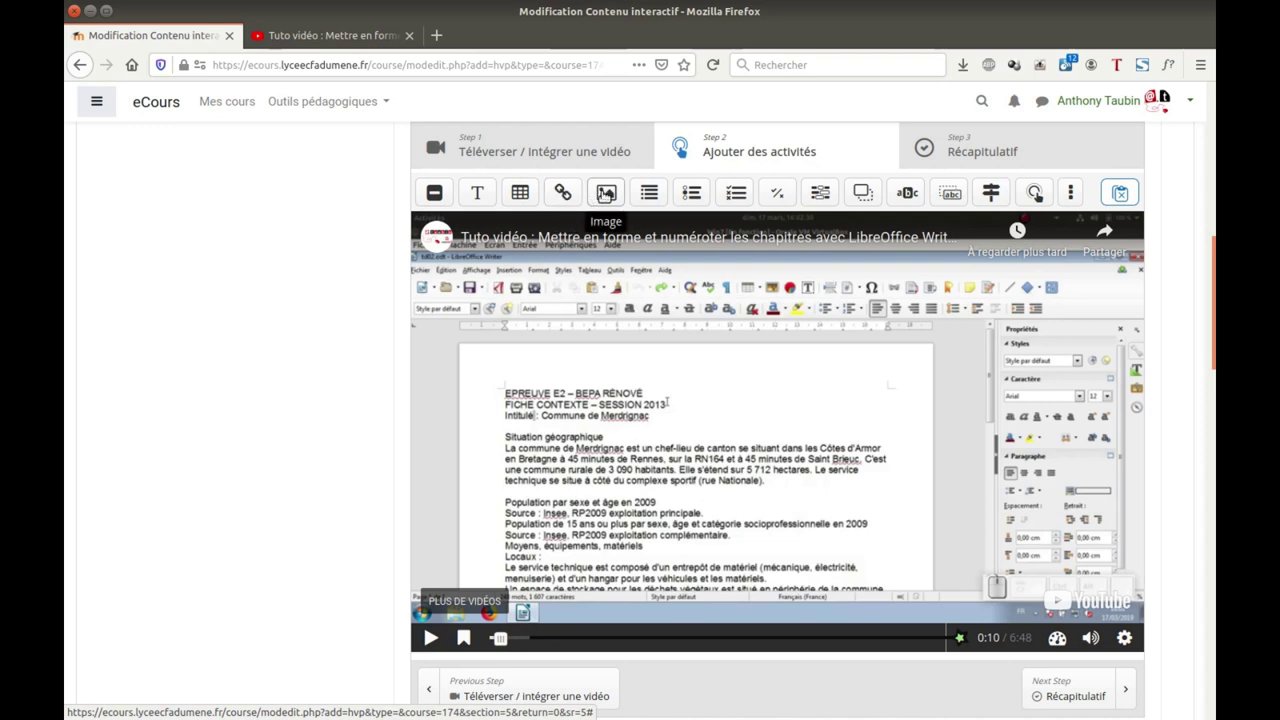
click(648, 195)
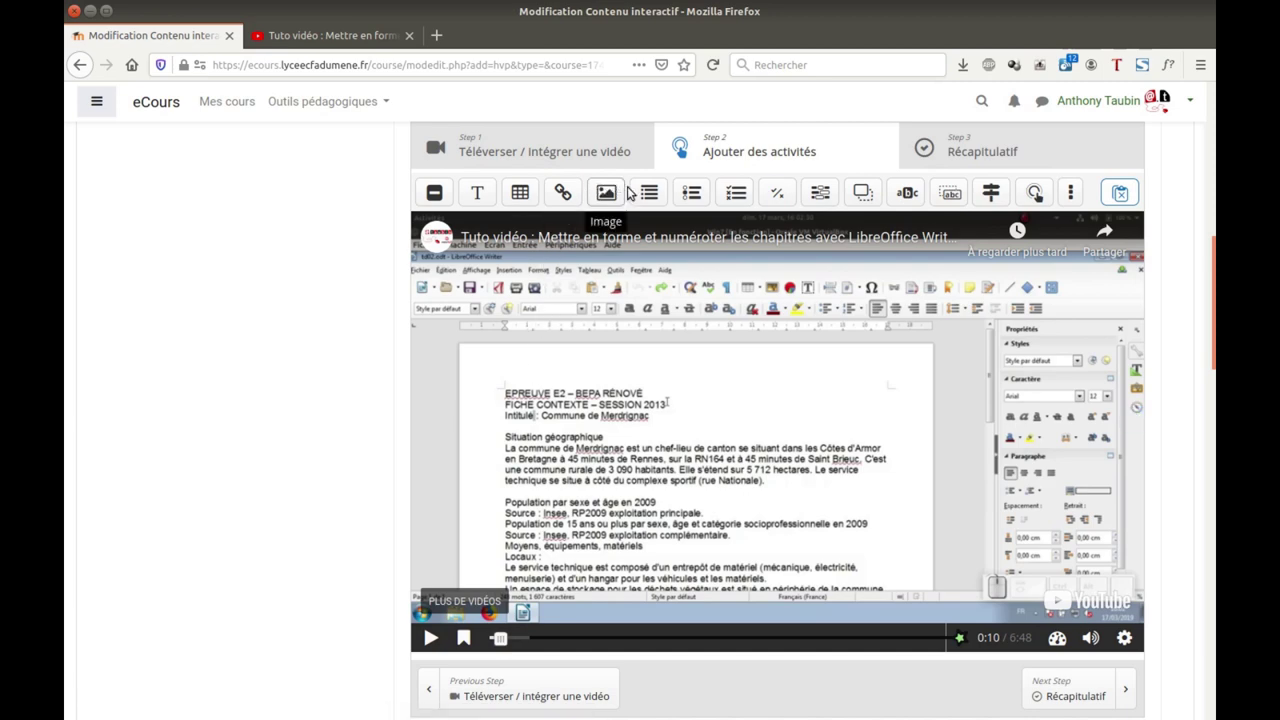
click(477, 192)
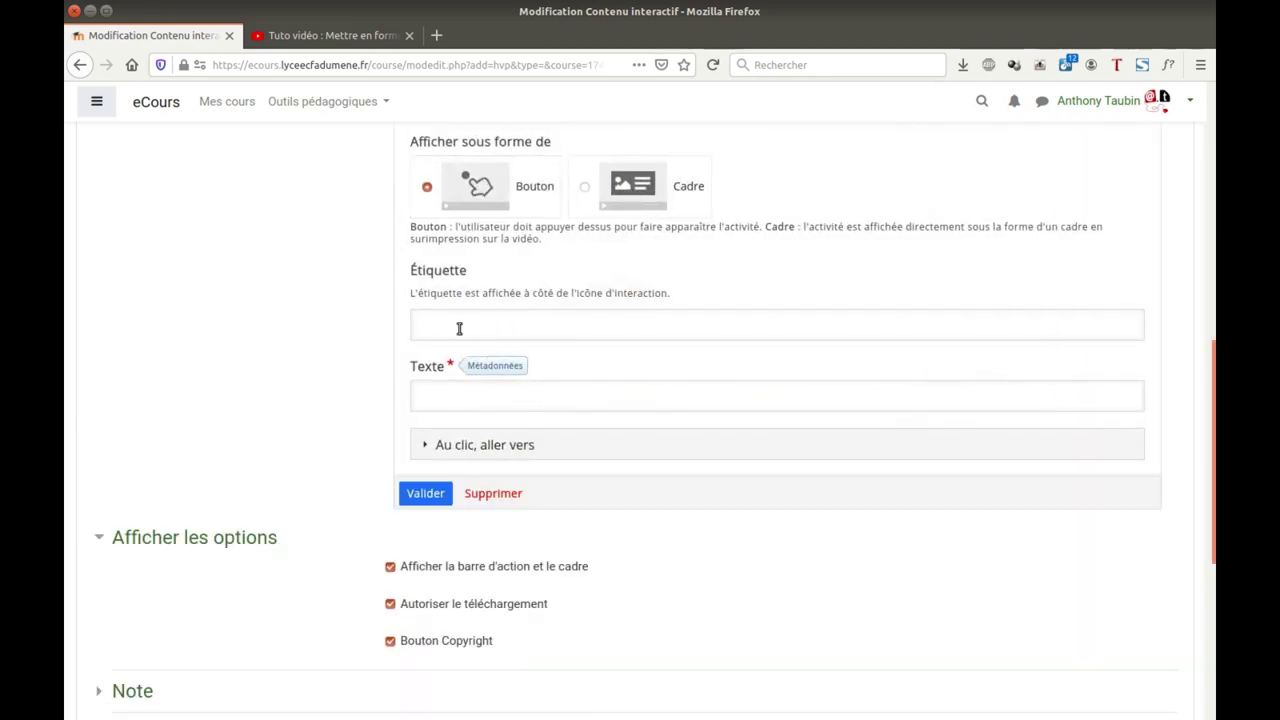
scroll(476, 350, up, 2)
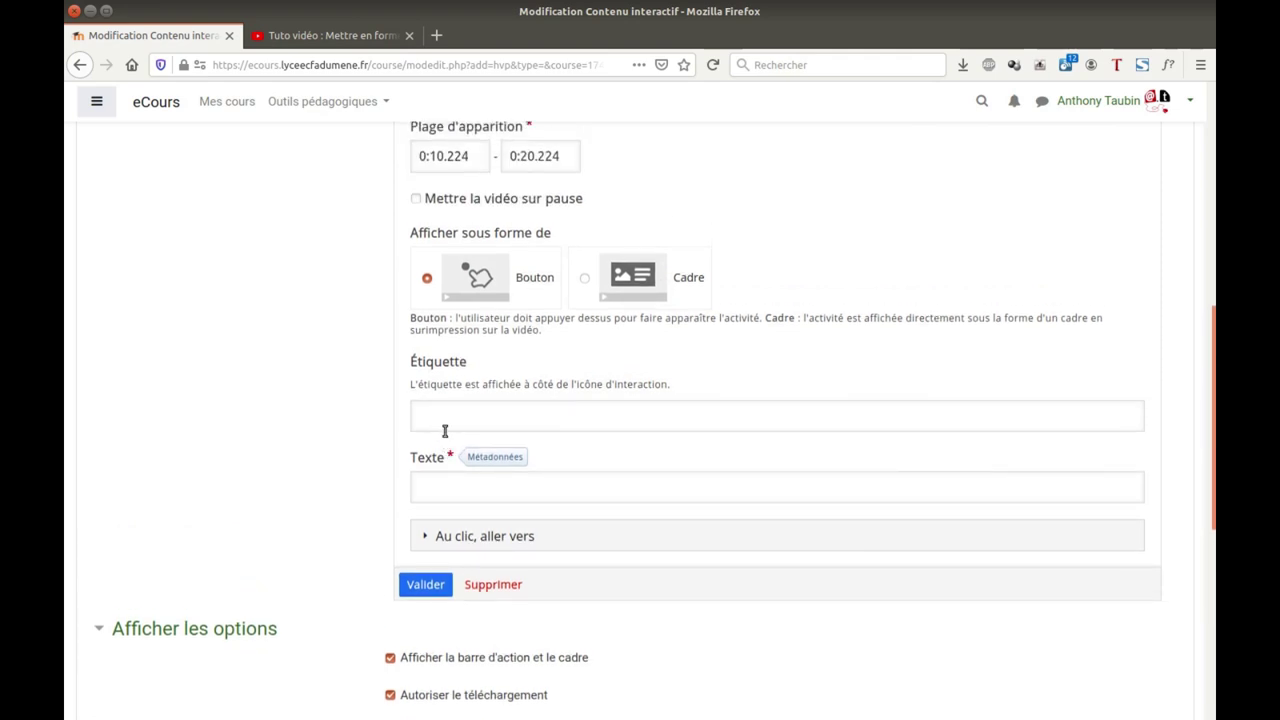
click(440, 416)
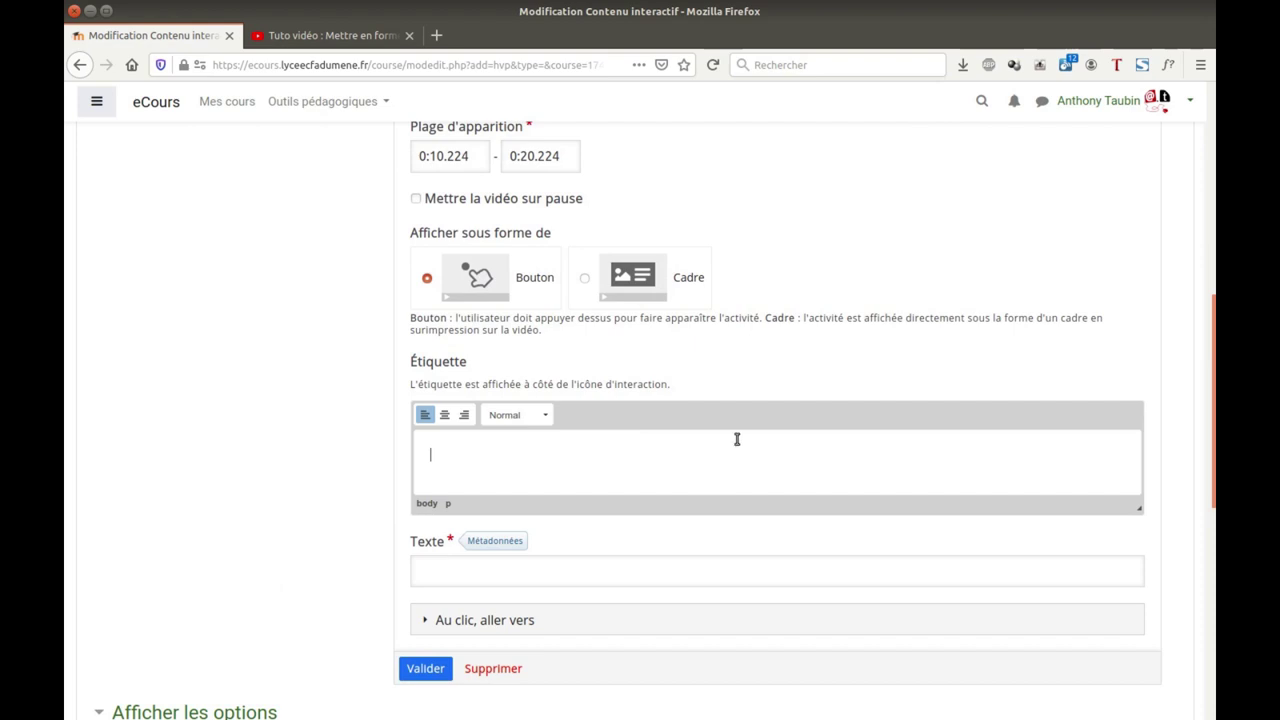
scroll(793, 400, up, 2)
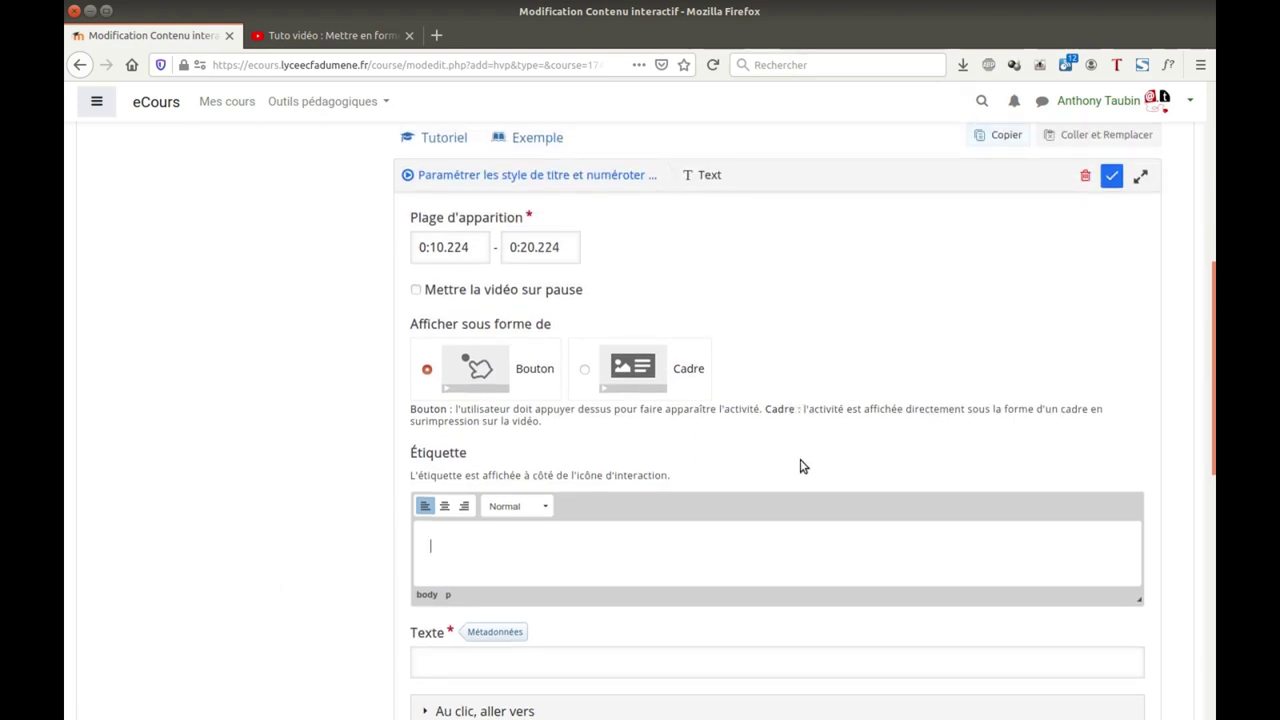
click(415, 290)
scroll(634, 472, down, 1)
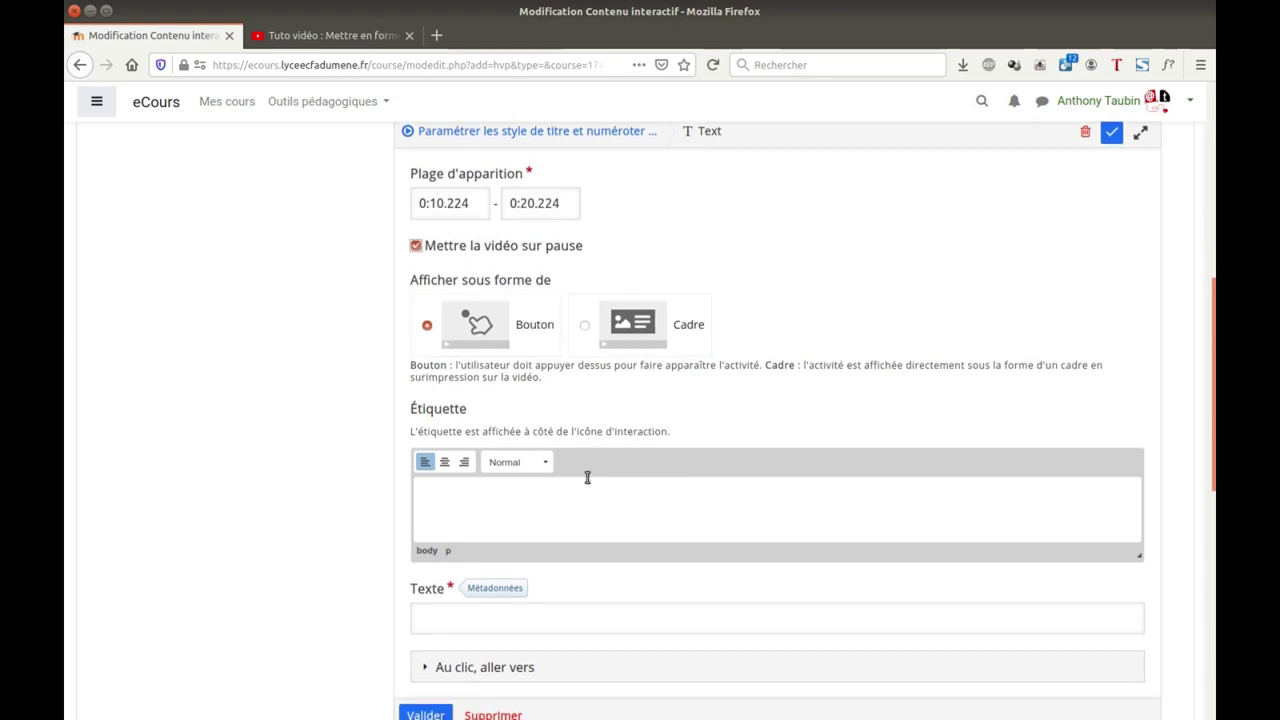
- Label the text activity "Information importante" and set its text to "Vous devez regarder la vidéo en entier. Attention, le quiz sera noté."
click(432, 512)
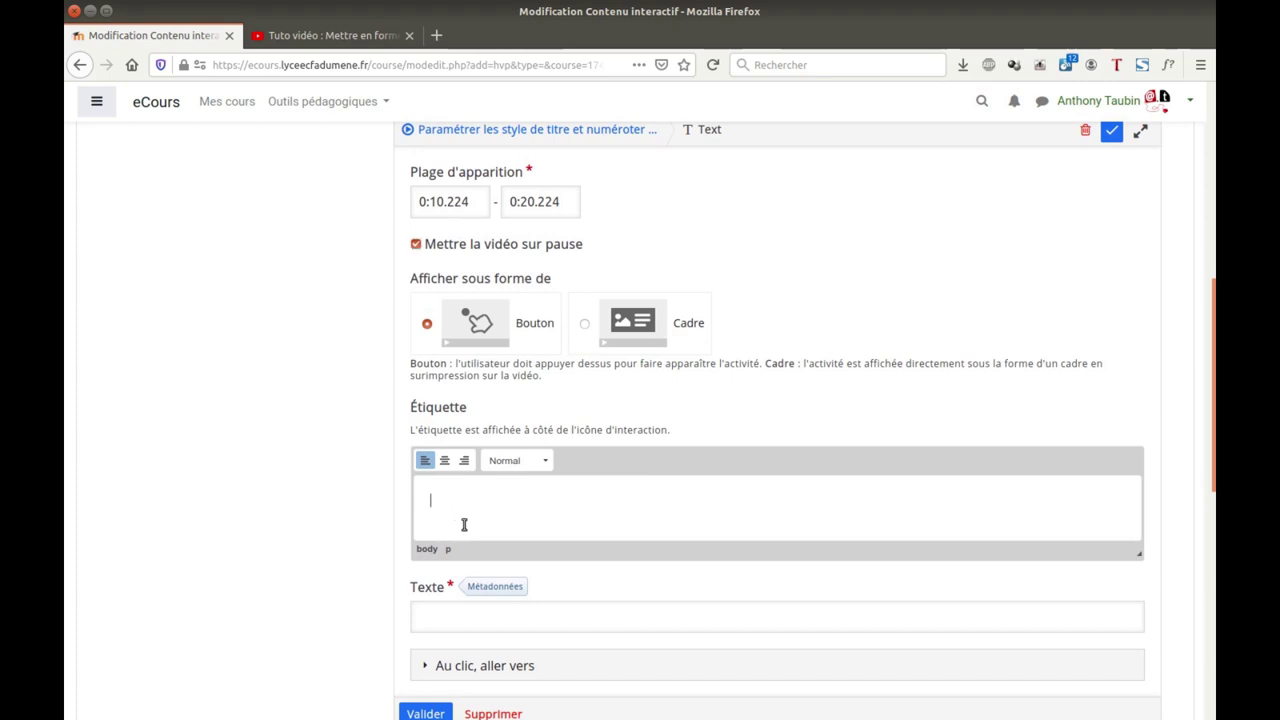
text(Information importante)
scroll(485, 535, down, 2)
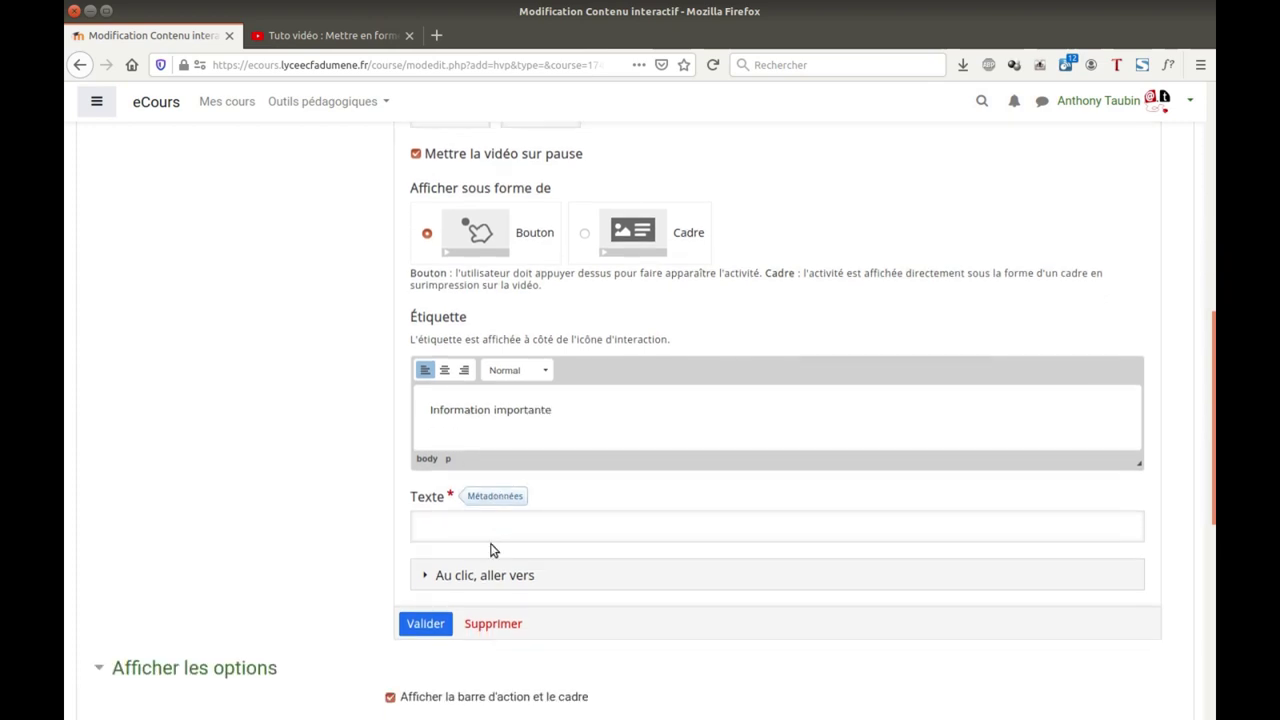
click(463, 526)
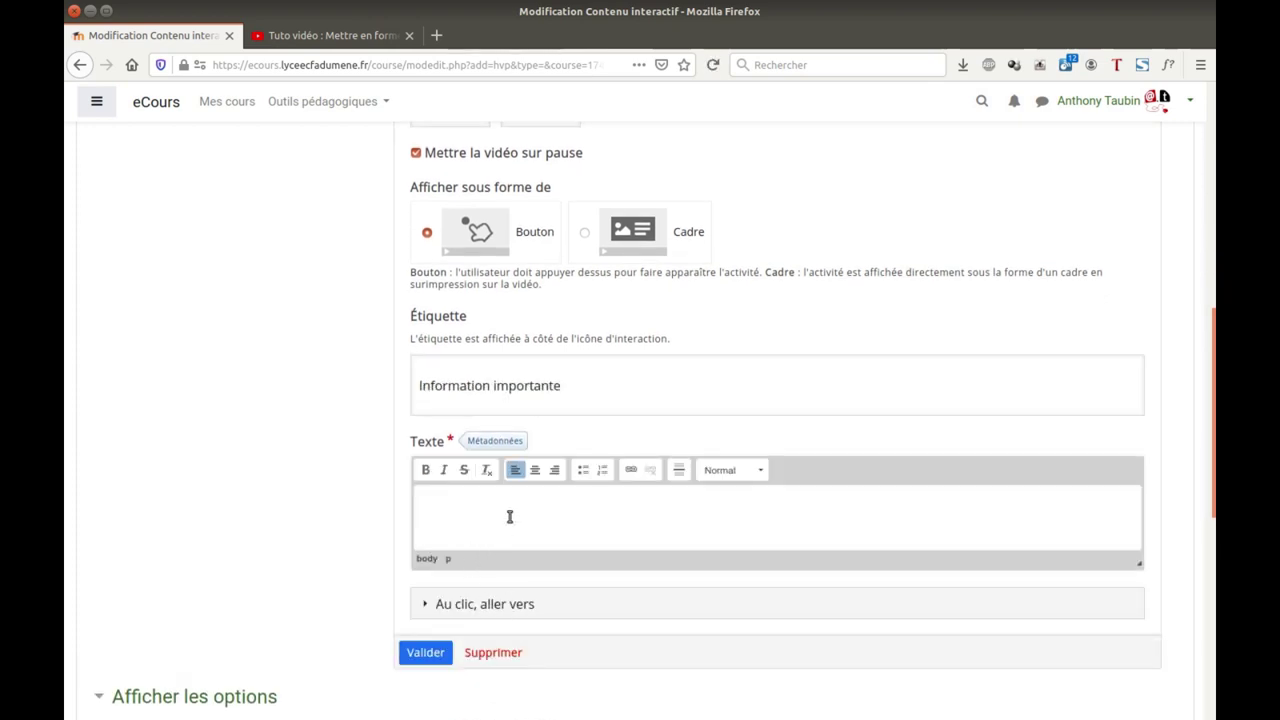
text(Vous devez regarder la vidéo en entie)
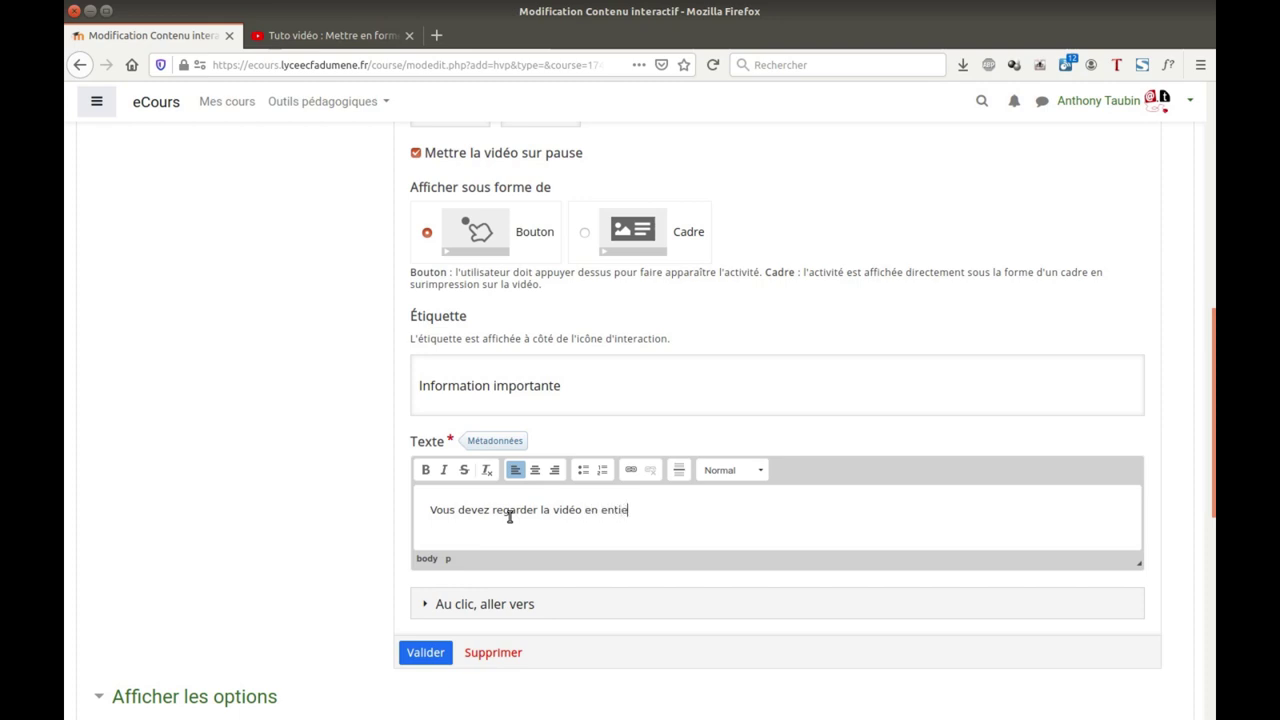
text(r. Atten)
text(tion, le q)
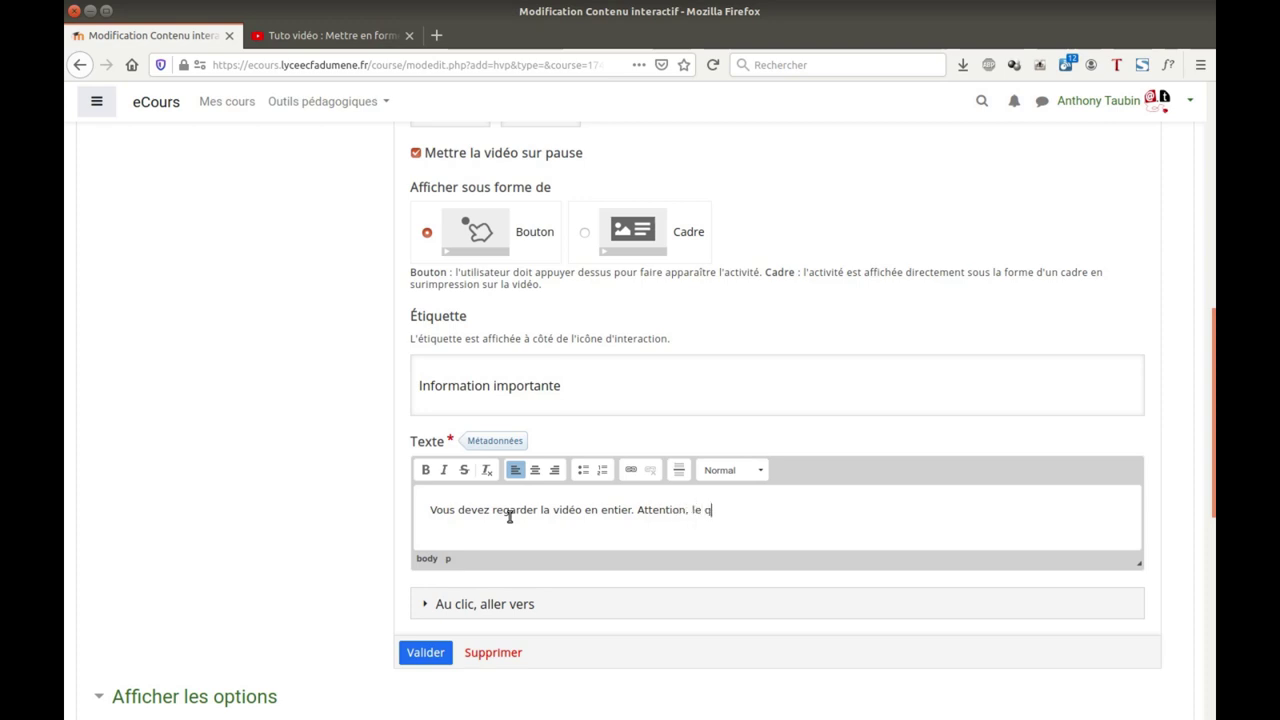
text(uiz sera noté.)
- Look through the media types under "Au clic, aller vers" without choosing one, and validate the text activity
click(445, 605)
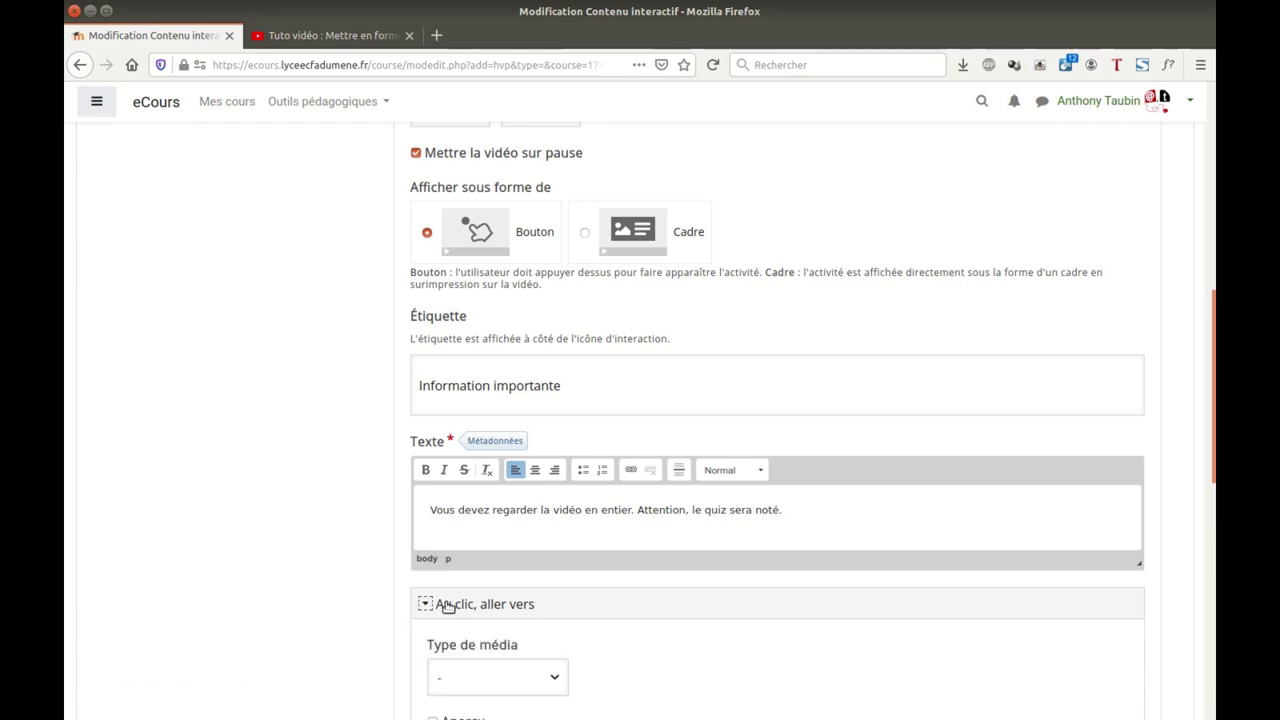
scroll(471, 625, down, 3)
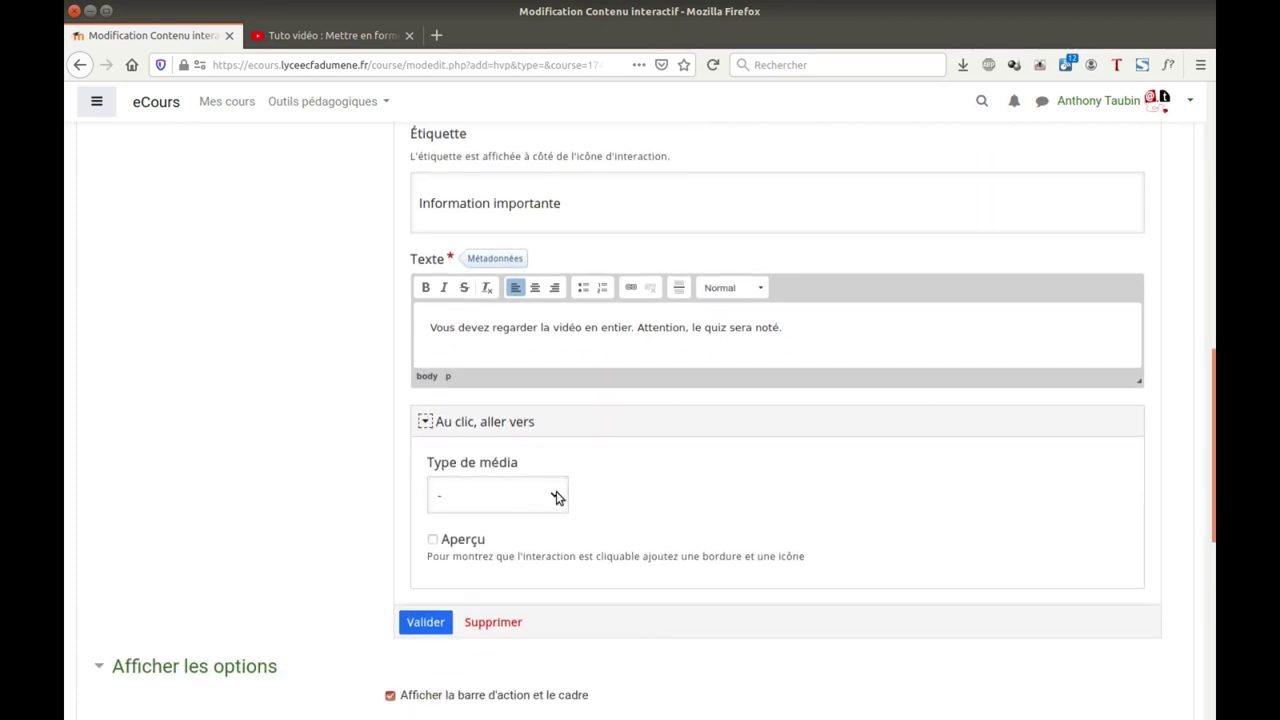
click(557, 496)
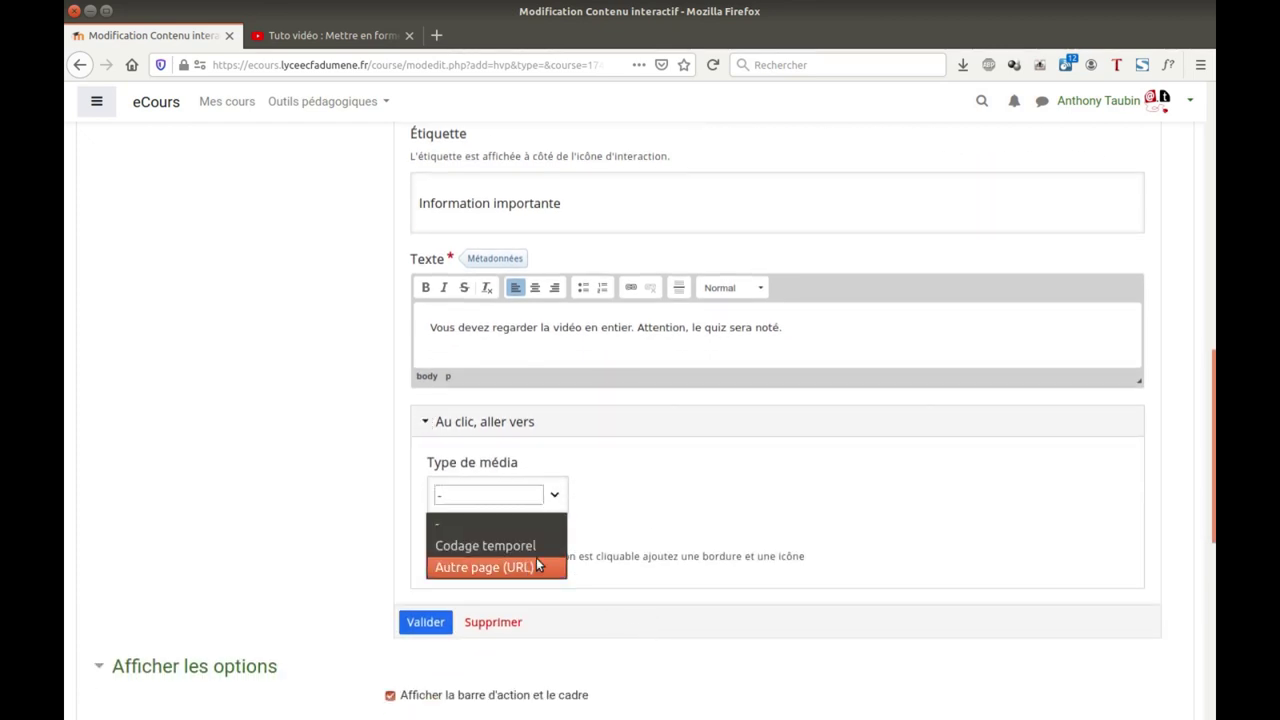
click(594, 501)
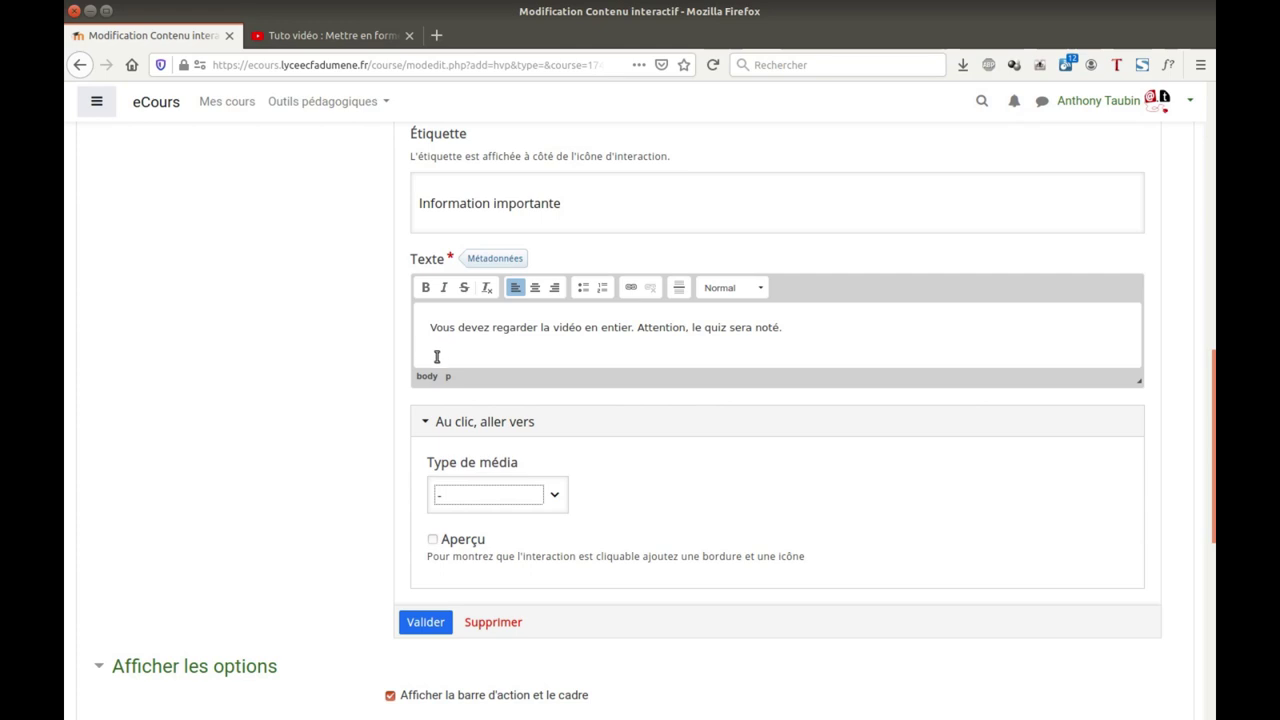
click(425, 621)
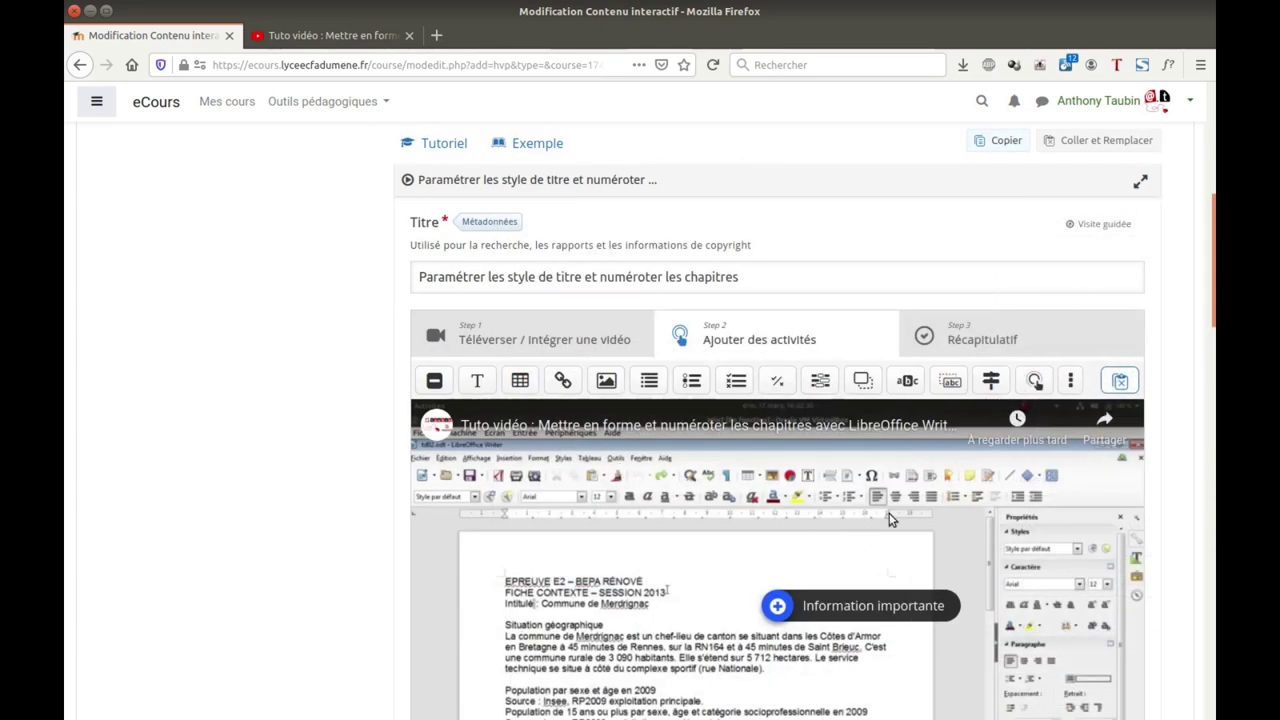
- Move the "Information importante" button to the upper right area of the video frame, beside the document page
scroll(894, 520, down, 2)
click(780, 516)
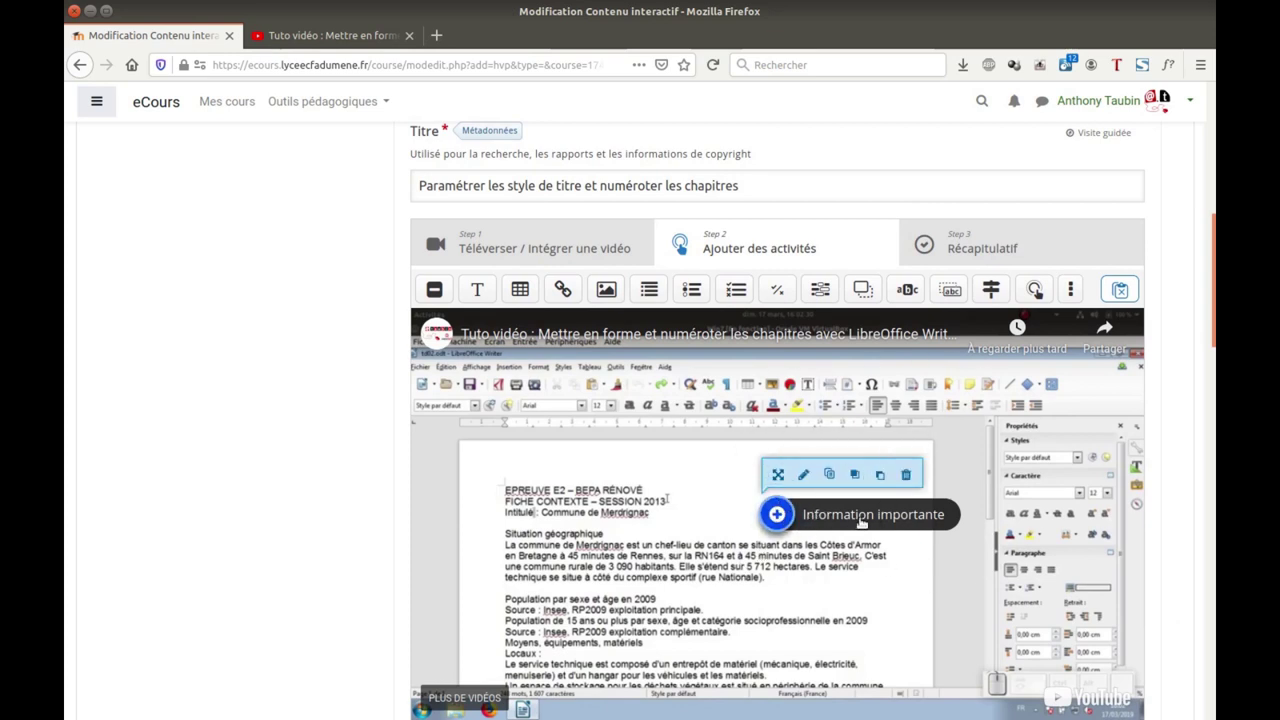
scroll(886, 509, down, 2)
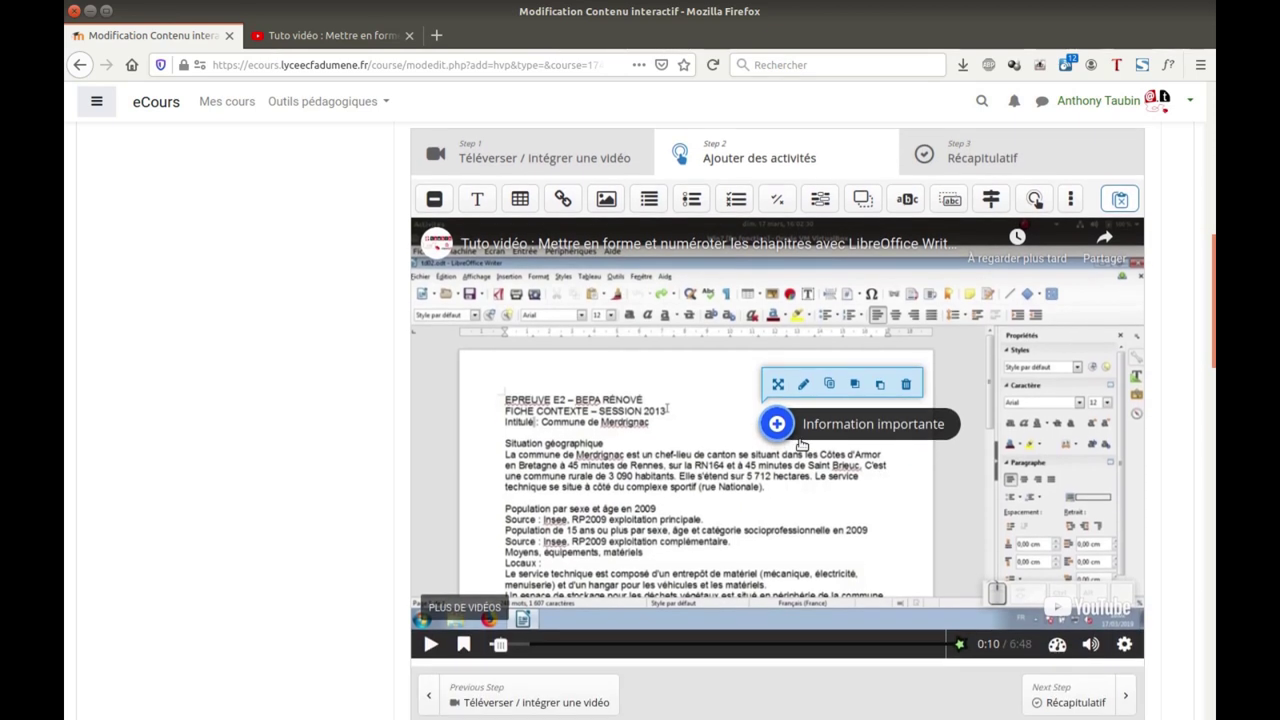
click(778, 385)
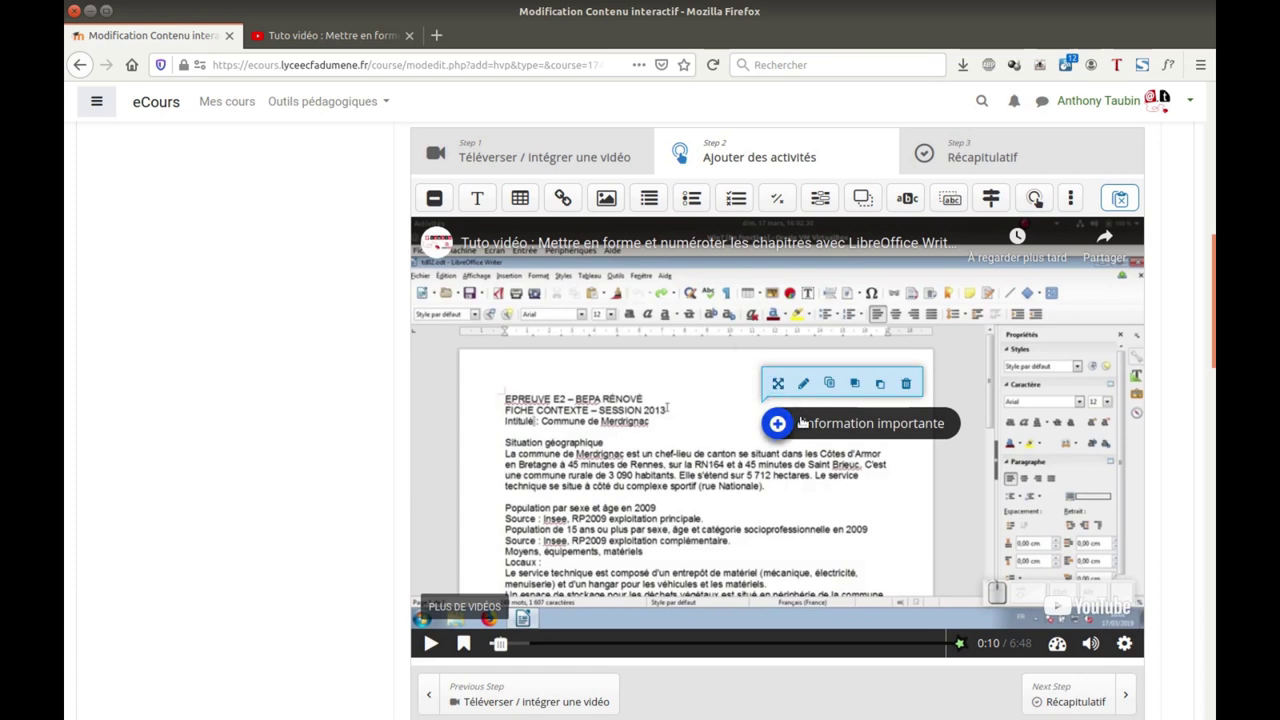
drag(778, 385, 954, 338)
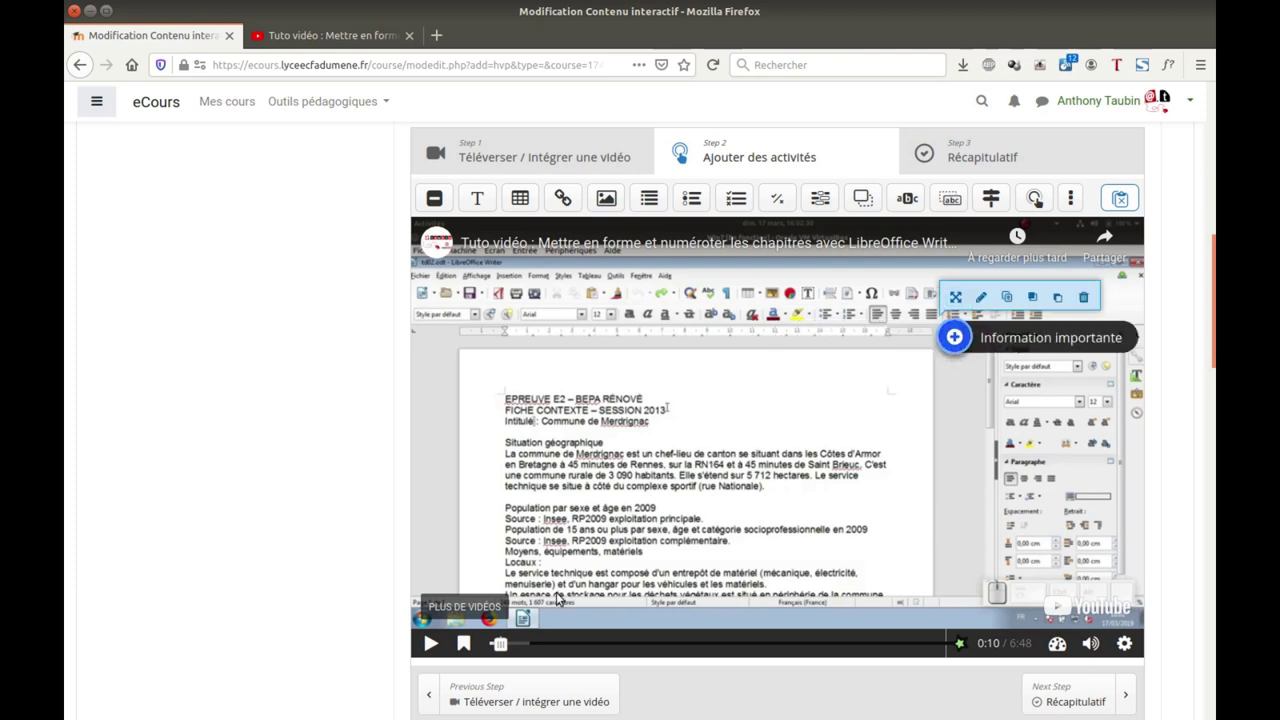
- Play the video on to about 0:19, pause it and insert a Single Choice Set activity there
click(431, 645)
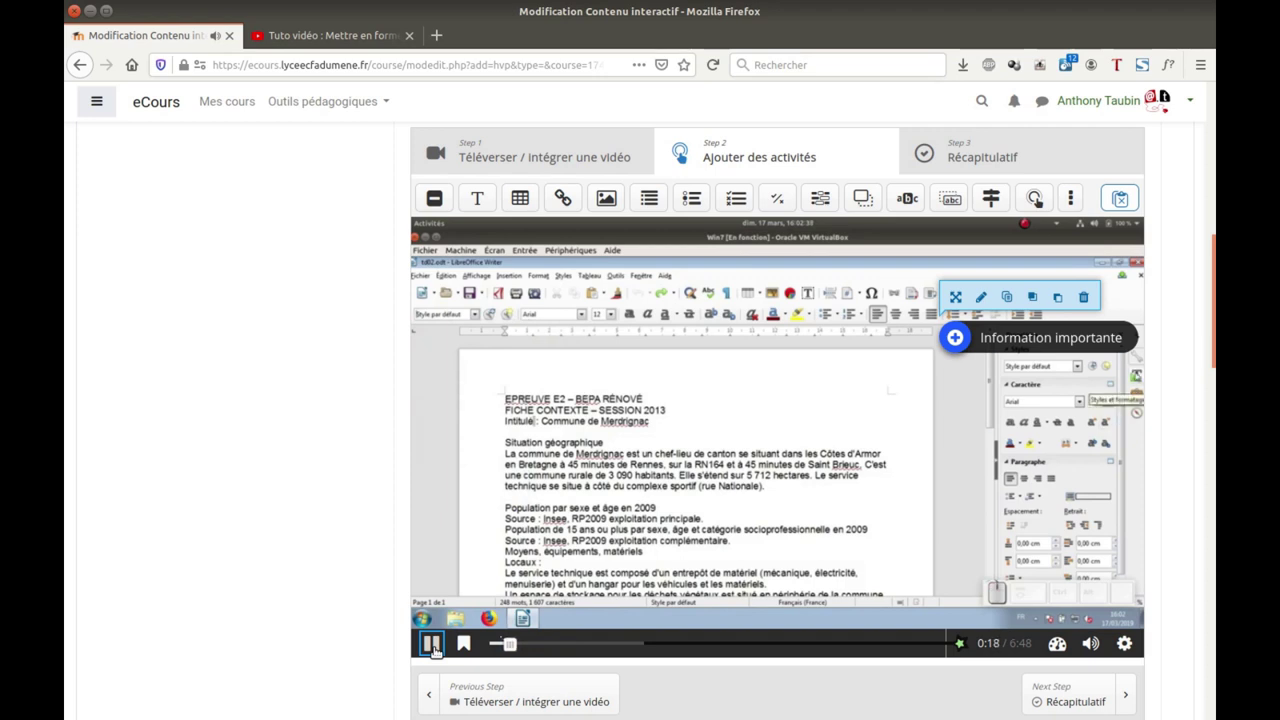
click(432, 648)
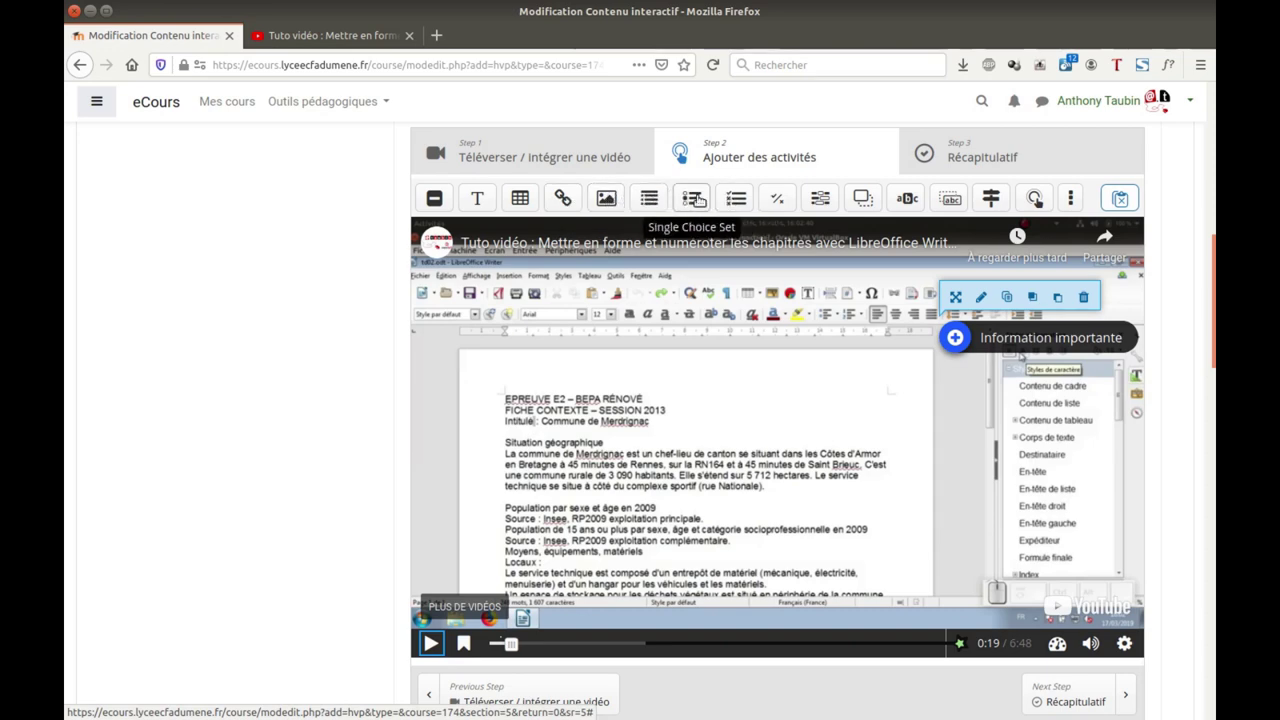
click(692, 198)
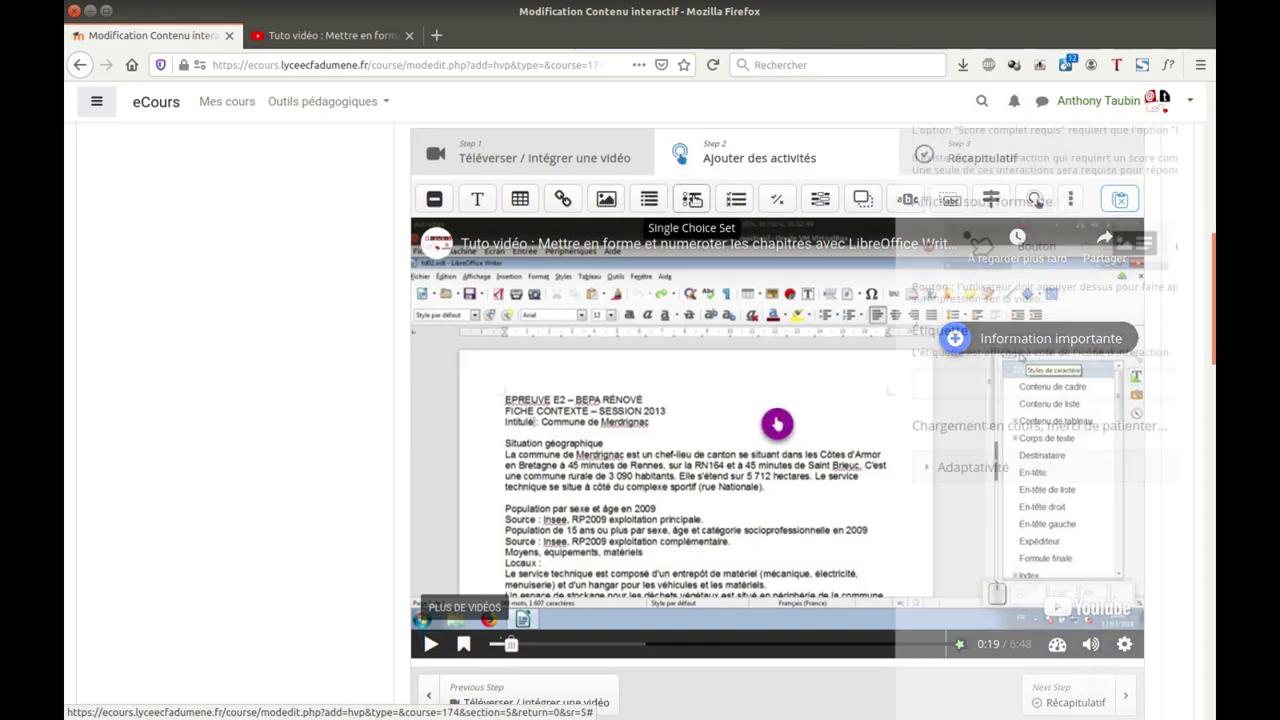
- Enter "Volet latéral" as the Single Choice Set's label and copy it over the default title
click(502, 380)
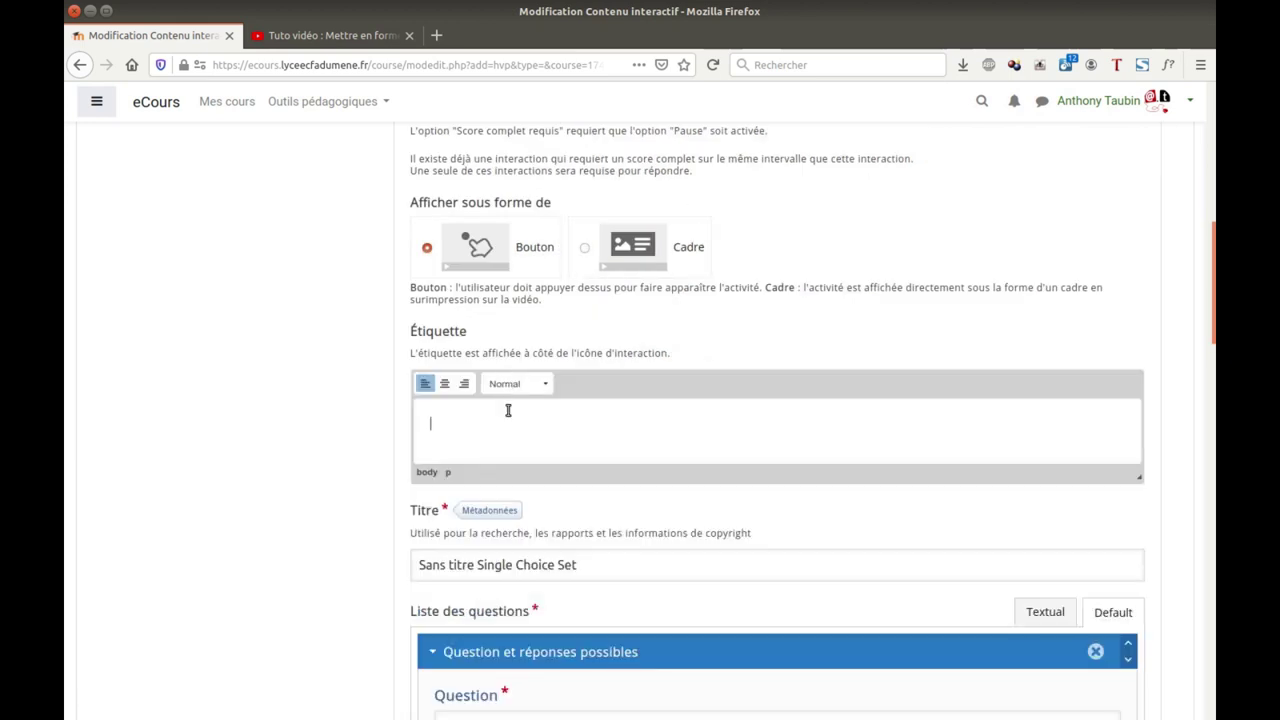
text(Vole)
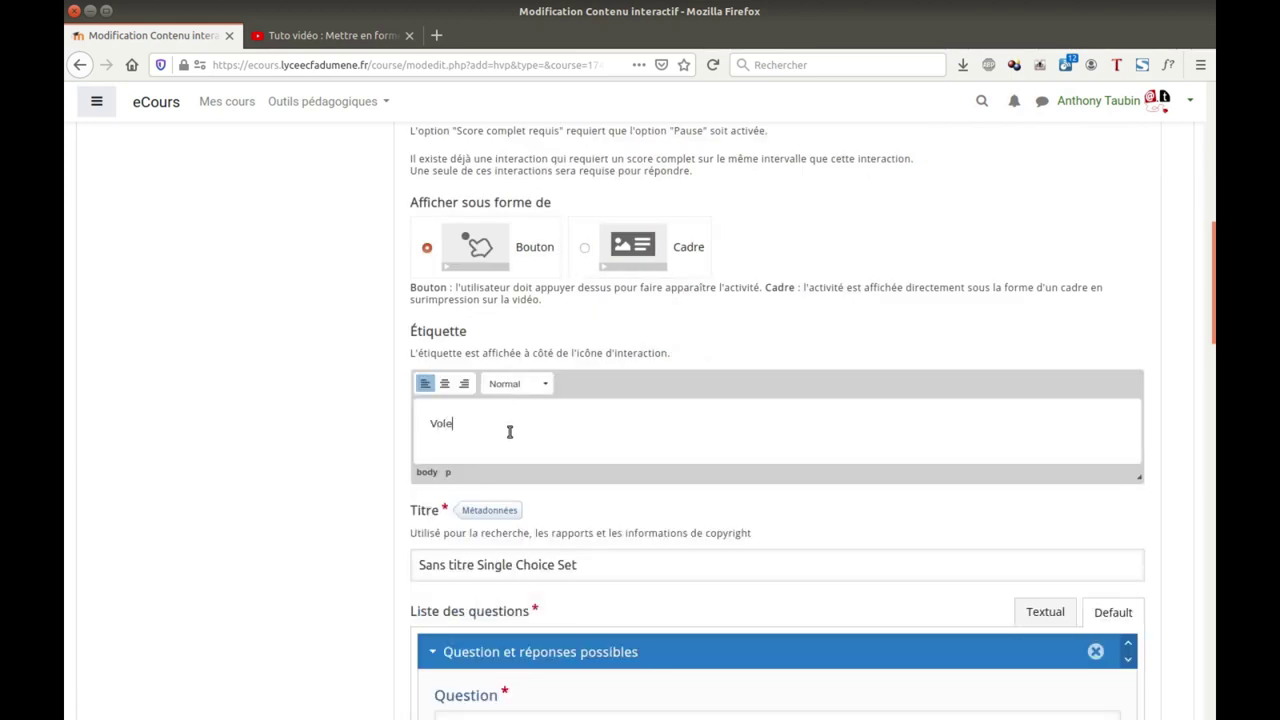
text(t latéral)
scroll(556, 523, down, 3)
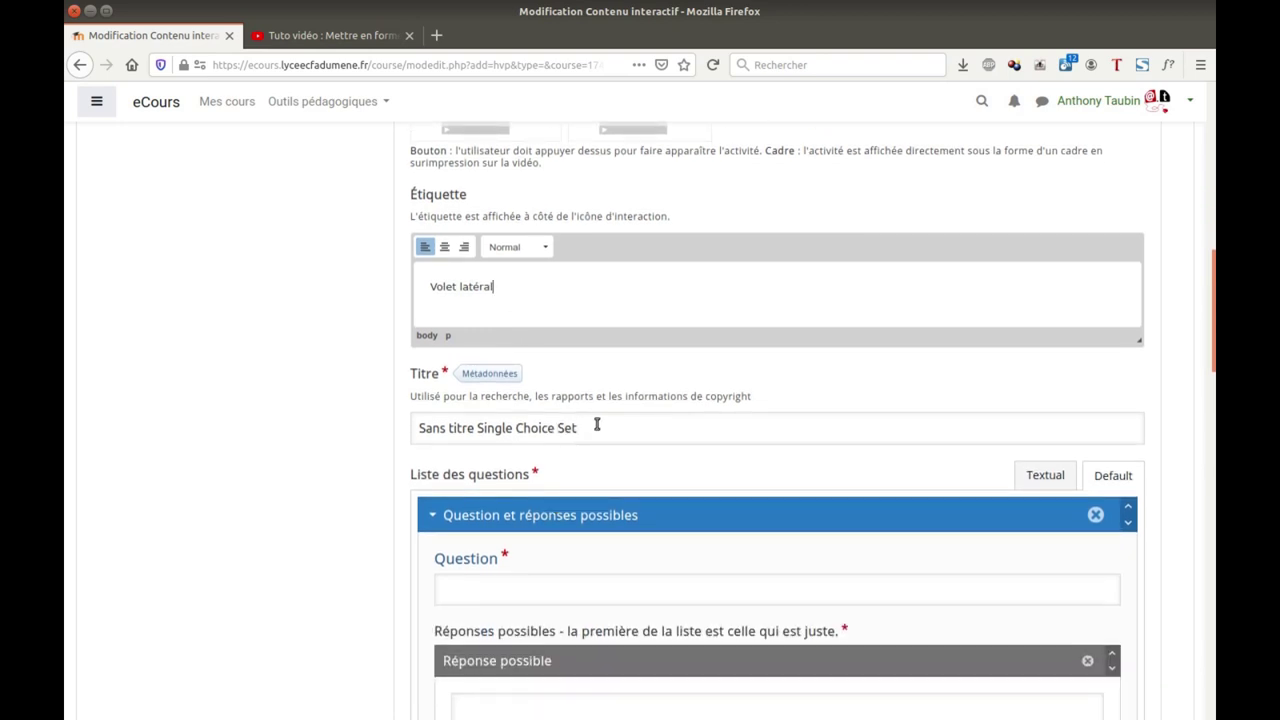
drag(596, 427, 404, 427)
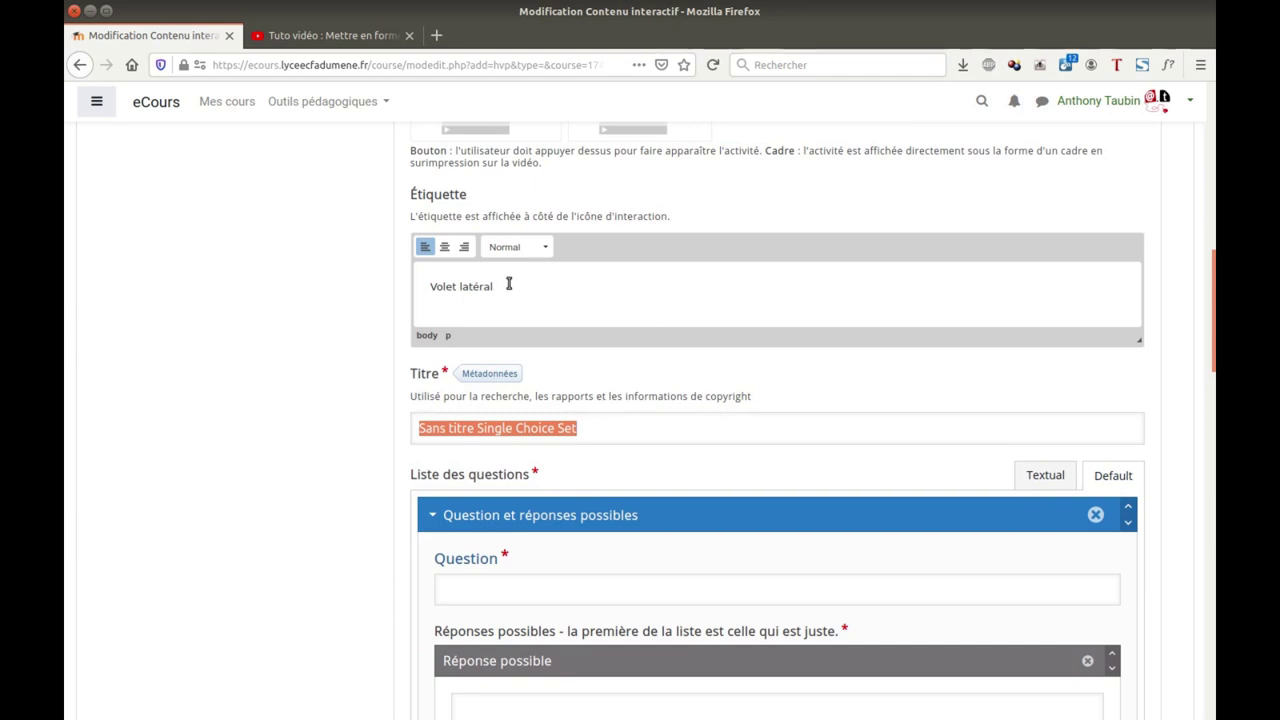
drag(509, 284, 416, 282)
key(ctrl+c)
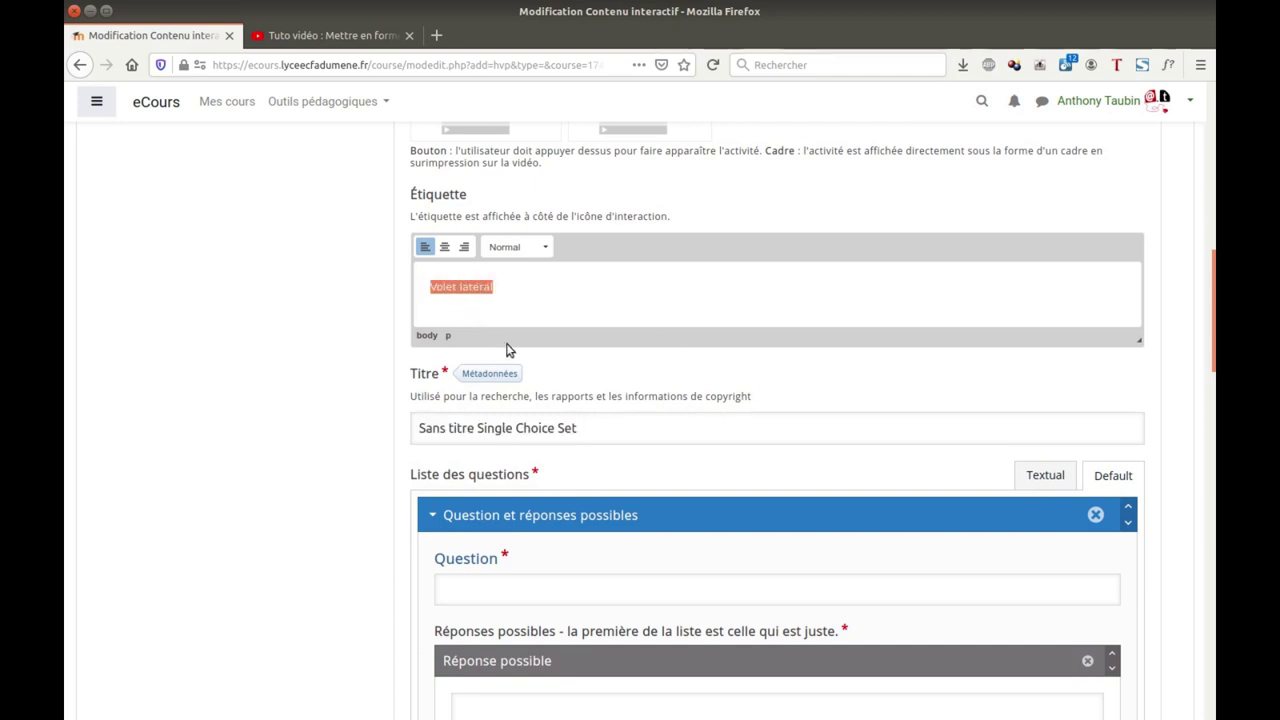
triple_click(536, 427)
key(ctrl+v)
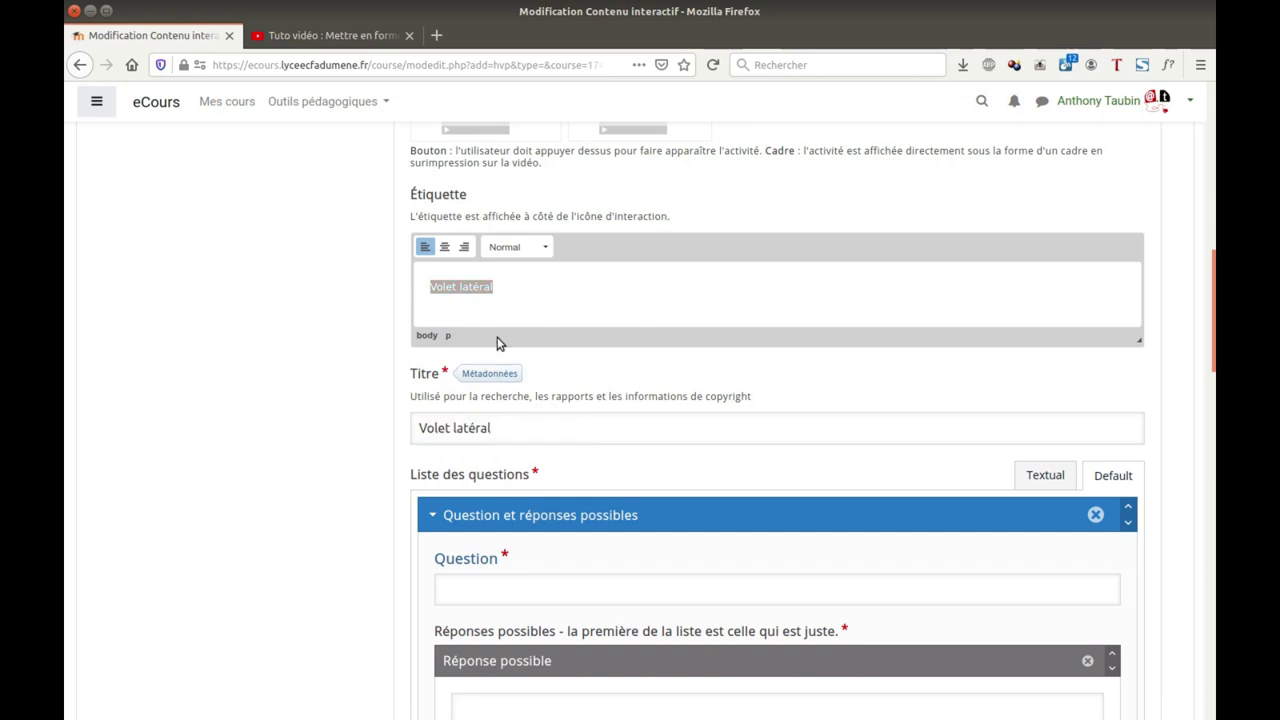
- Replace the Single Choice Set's label with "Répondre à la question"
triple_click(486, 285)
text(Répondre à la)
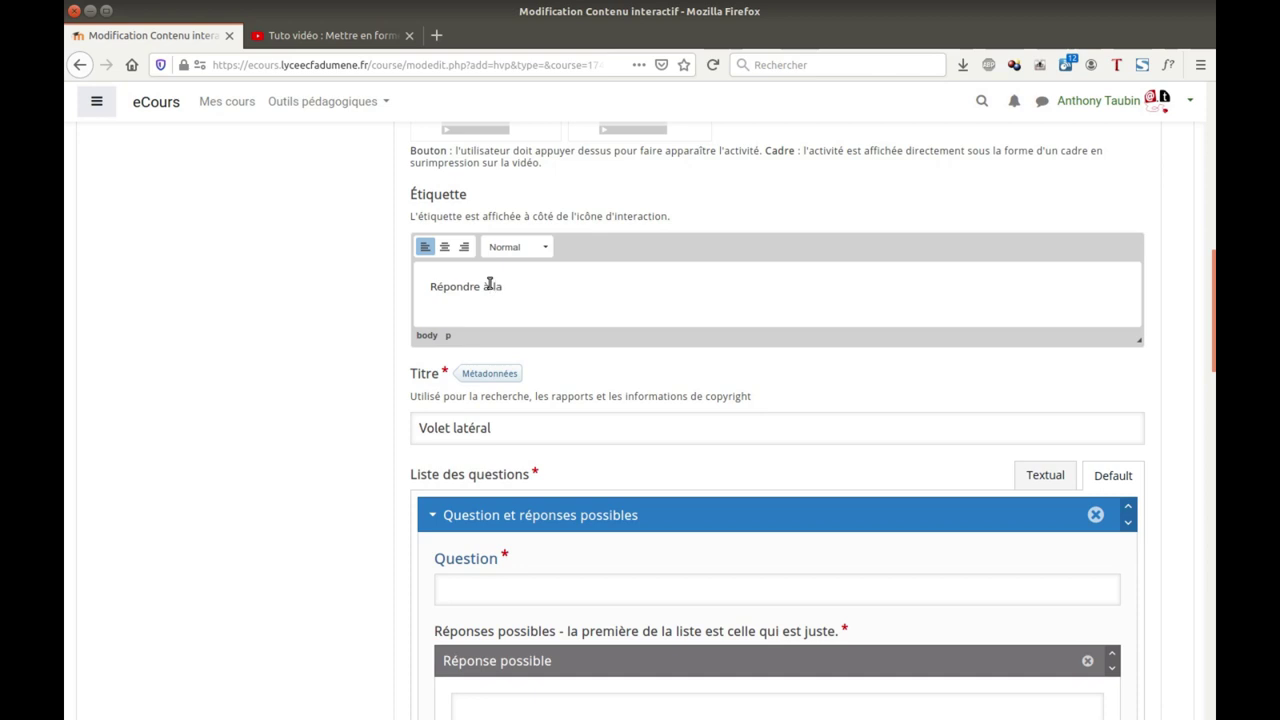
text( question)
- Enter the first question: "Quel est le nom du volet latéral utile pour mettre en forme les styles ?"
scroll(667, 430, down, 3)
click(597, 460)
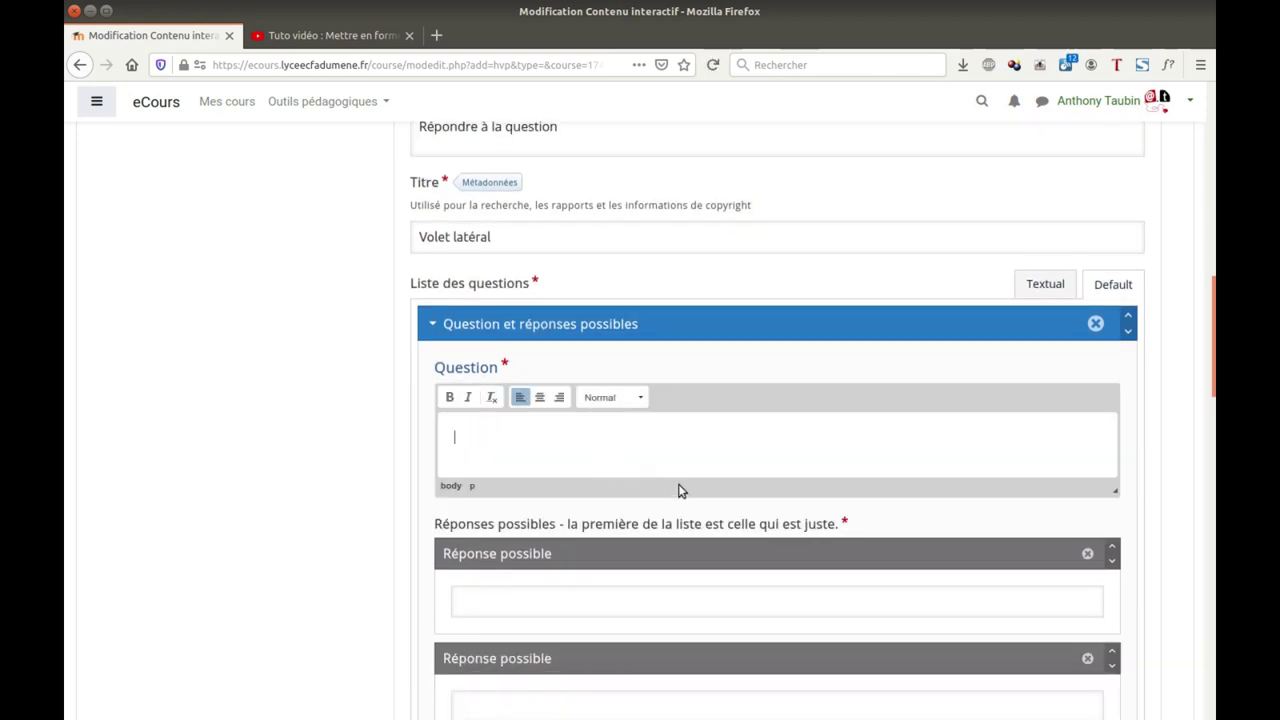
text(Quele)
key(BackSpace)
text(est le nom du volet la)
text(té)
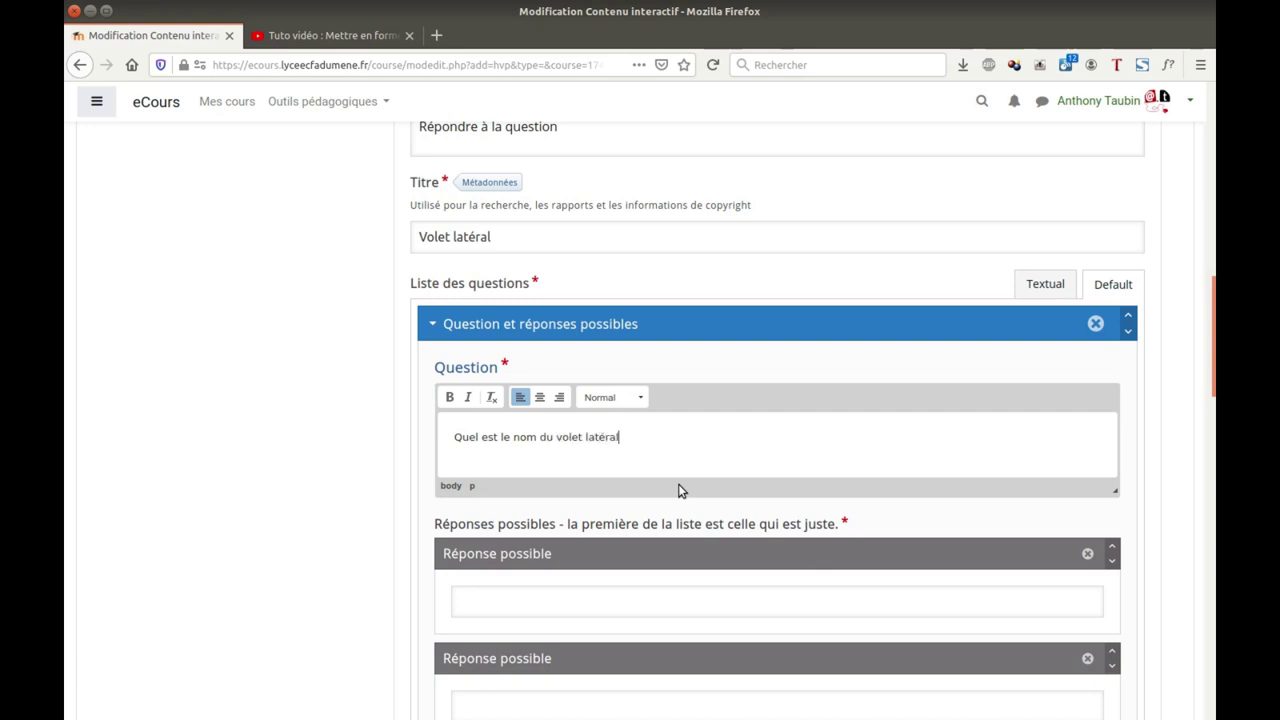
text(ral utile pour mettre en forme les styles ?)
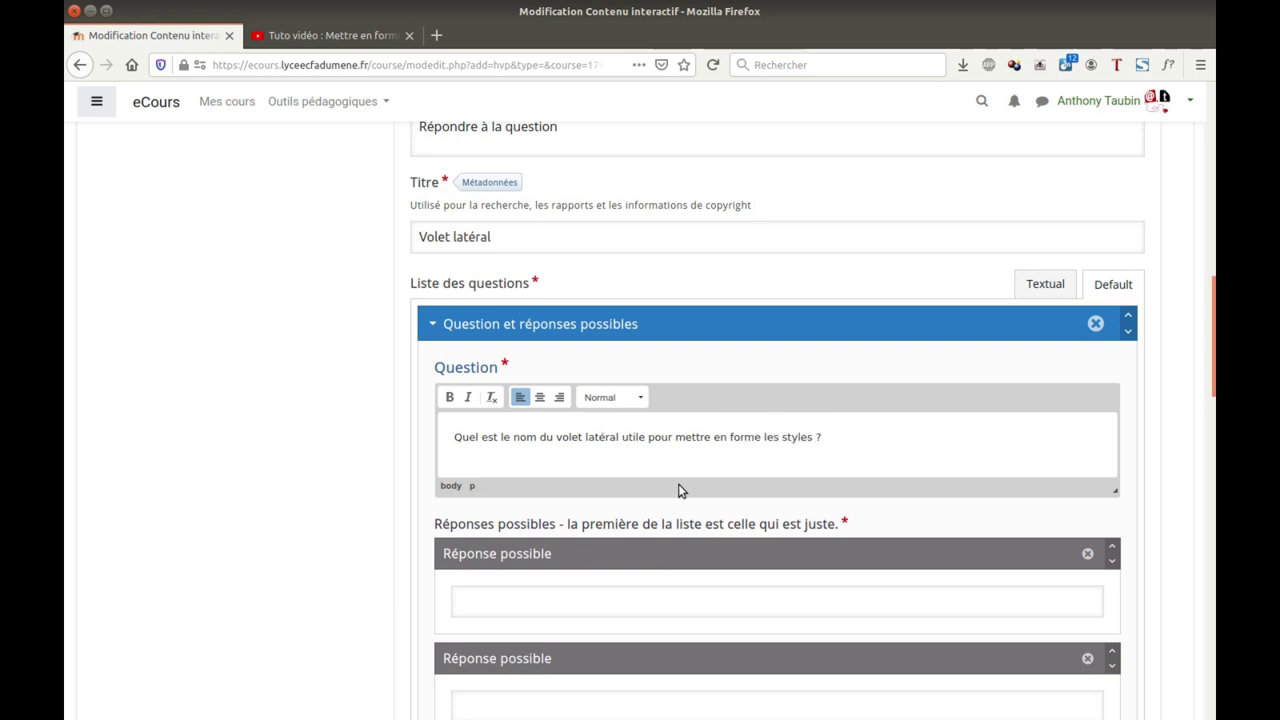
scroll(685, 491, down, 2)
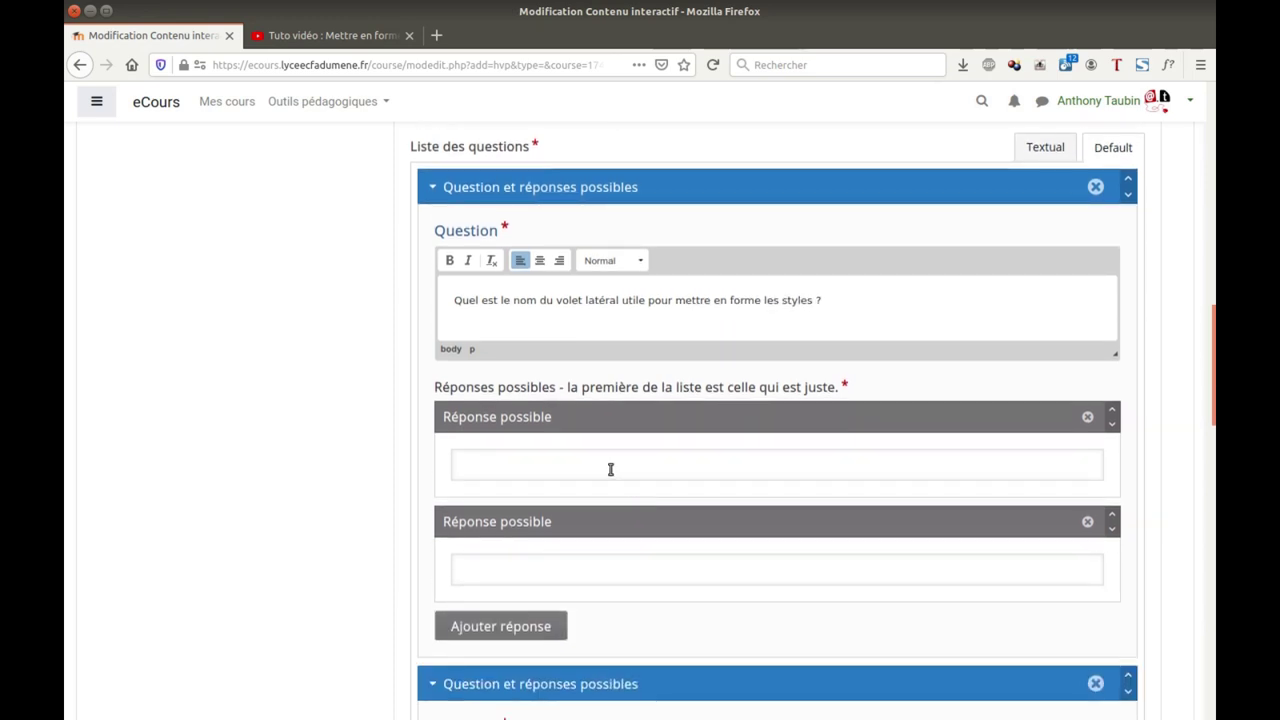
- Enter "Style et formatage", "Navigateur" and "Gallery" as the possible answers to the first question, with the correct one listed first
click(609, 467)
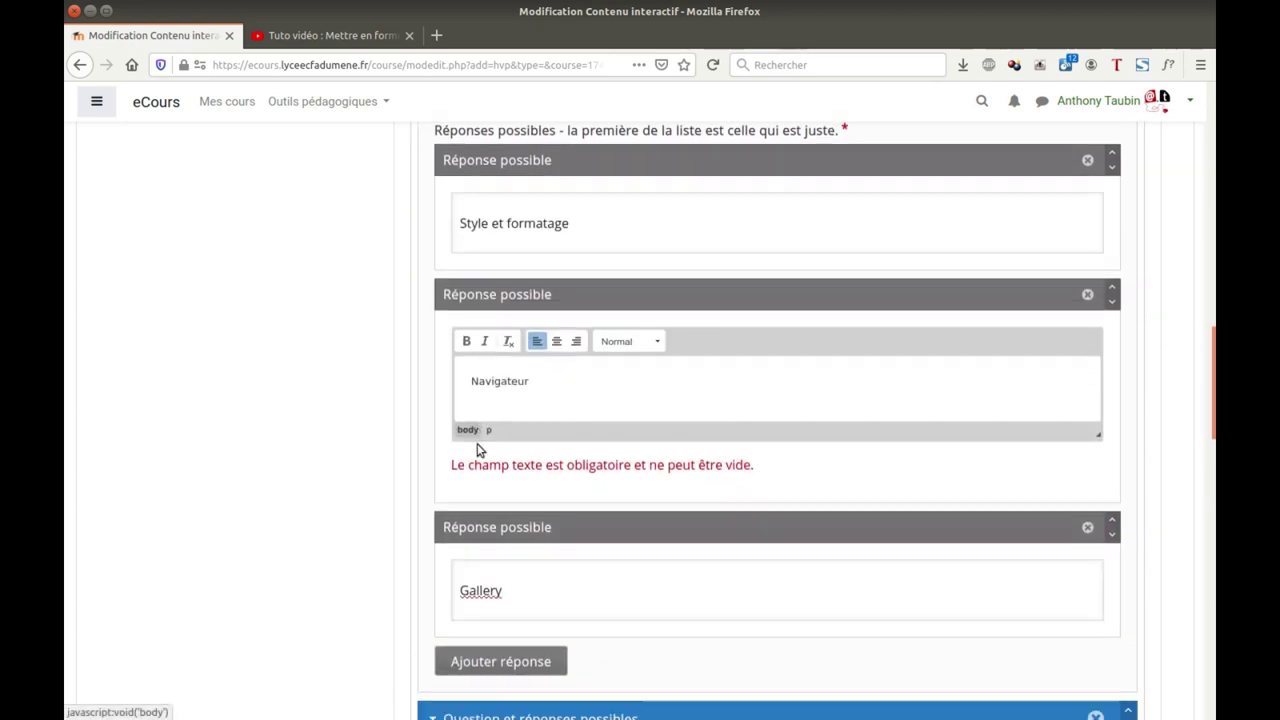
scroll(666, 483, down, 5)
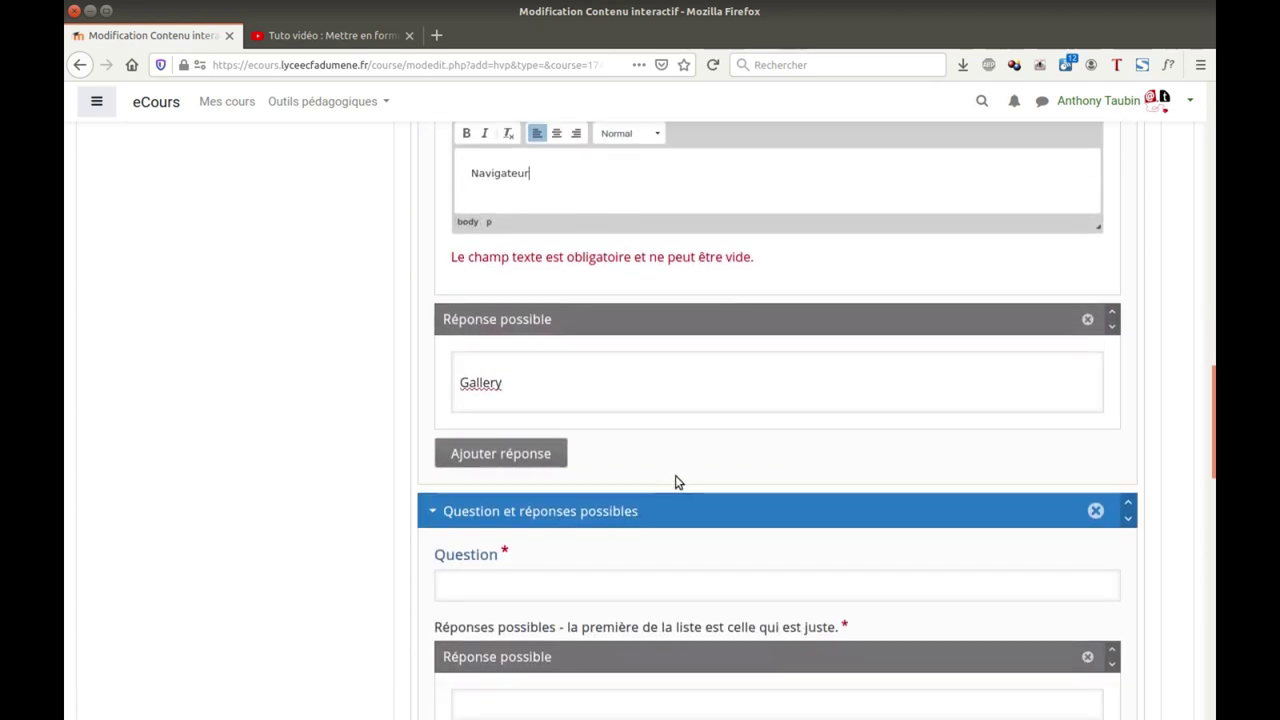
scroll(680, 468, down, 1)
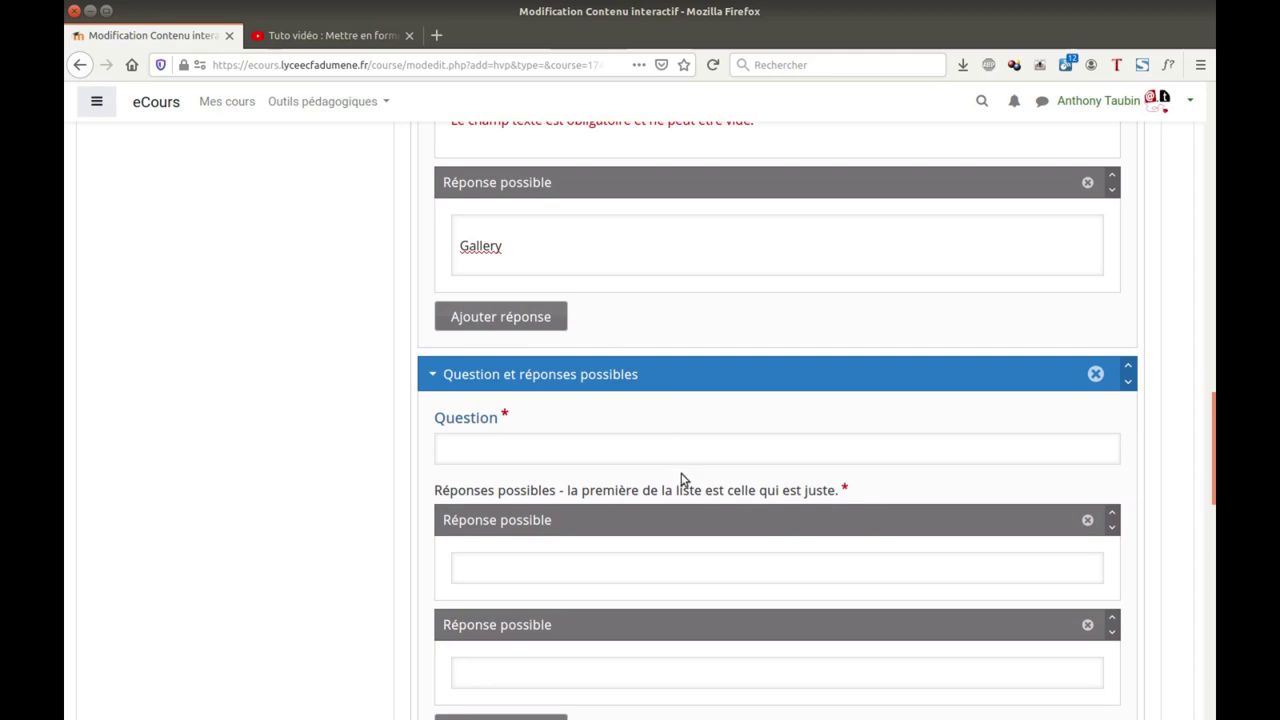
- Delete the empty second question from the Single Choice Set and confirm its removal
scroll(691, 420, up, 2)
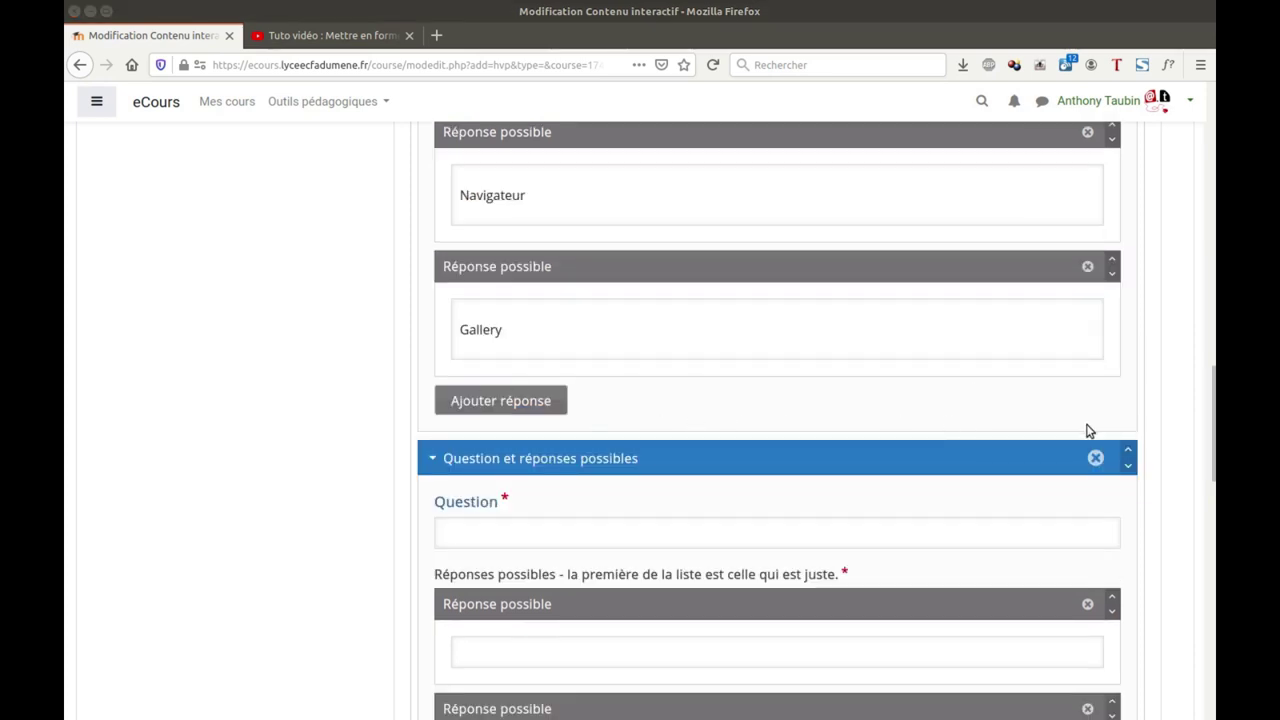
click(1095, 458)
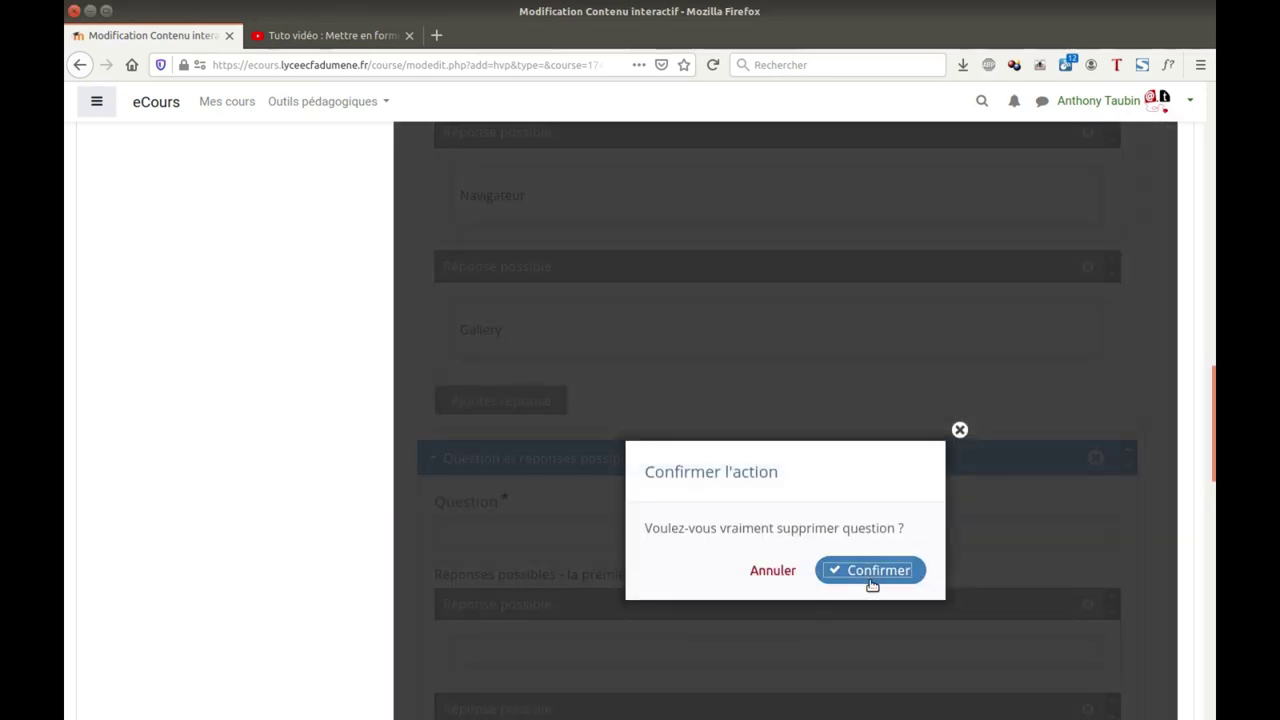
click(876, 578)
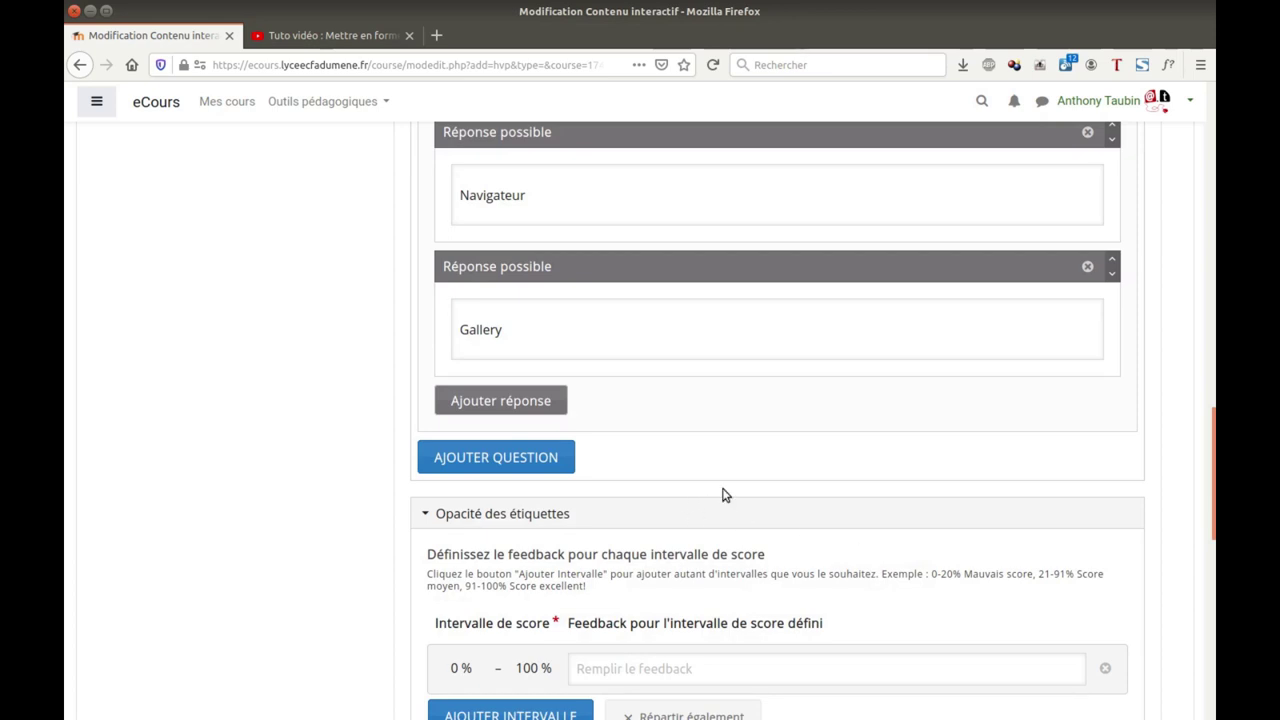
- Enter "Le volet latéral permet de modifier les styles de titres." as feedback for the 0–100 % interval and validate the activity
scroll(725, 495, down, 4)
scroll(721, 488, down, 2)
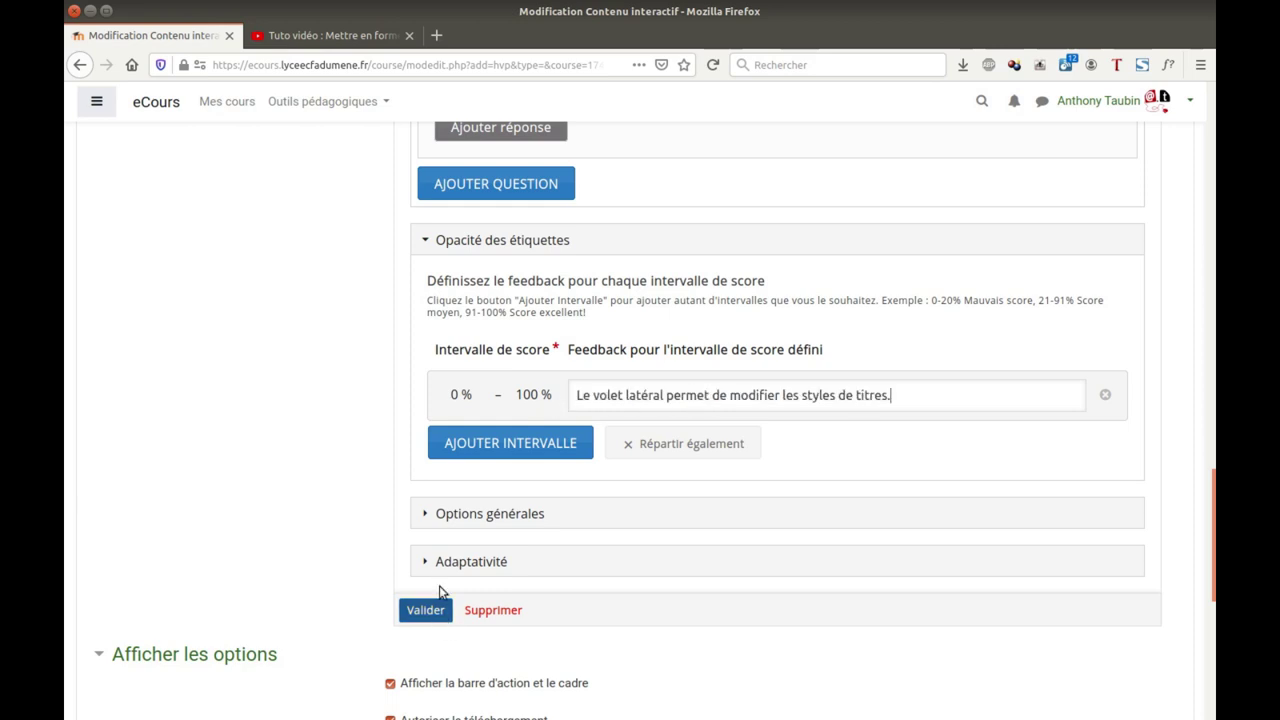
click(425, 610)
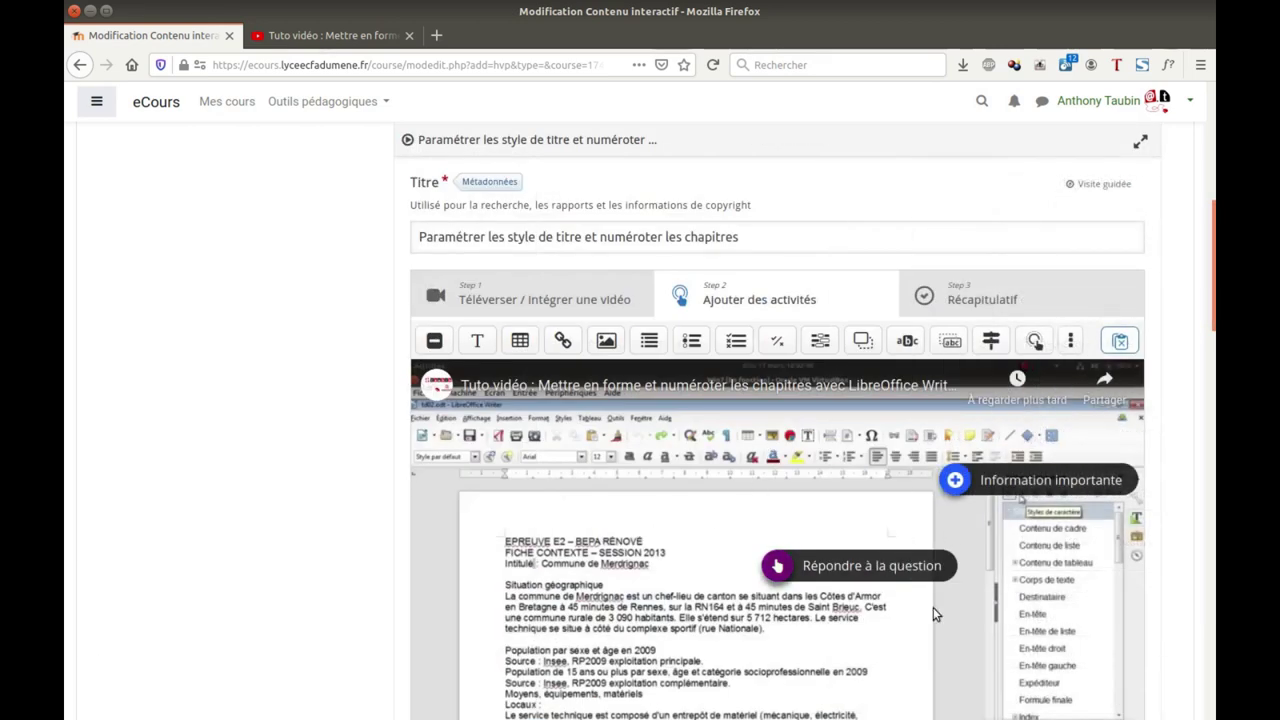
- Move the "Répondre à la question" button on the video to just below the "Information importante" button
scroll(933, 600, down, 3)
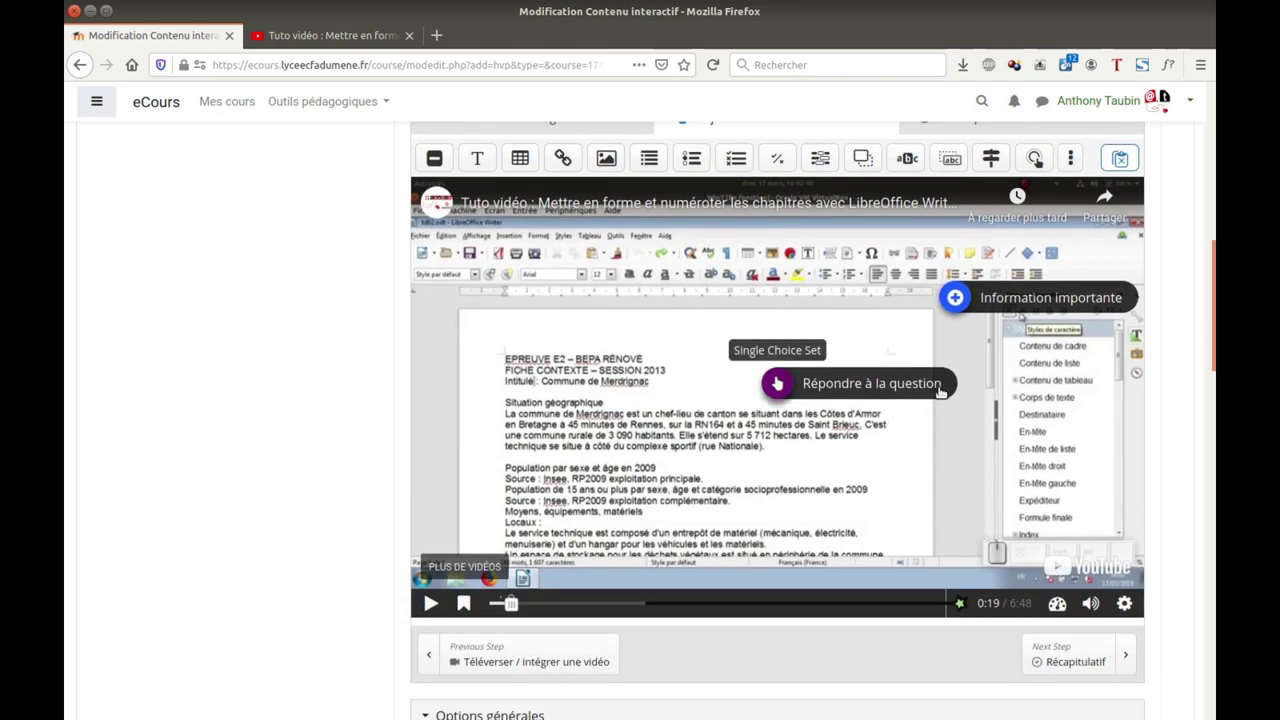
mouse_move(931, 389)
mouse_down()
mouse_move(1013, 447)
mouse_move(1104, 485)
mouse_up()
drag(1109, 492, 1197, 405)
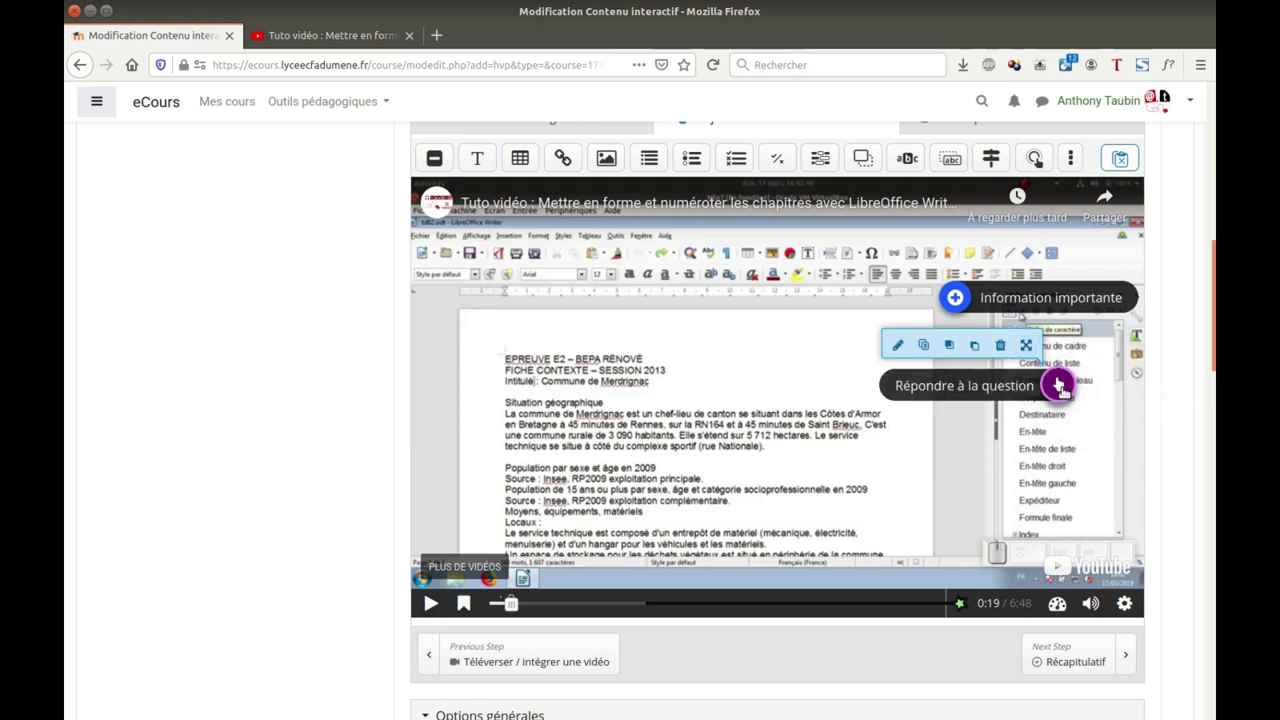
drag(1058, 385, 1107, 385)
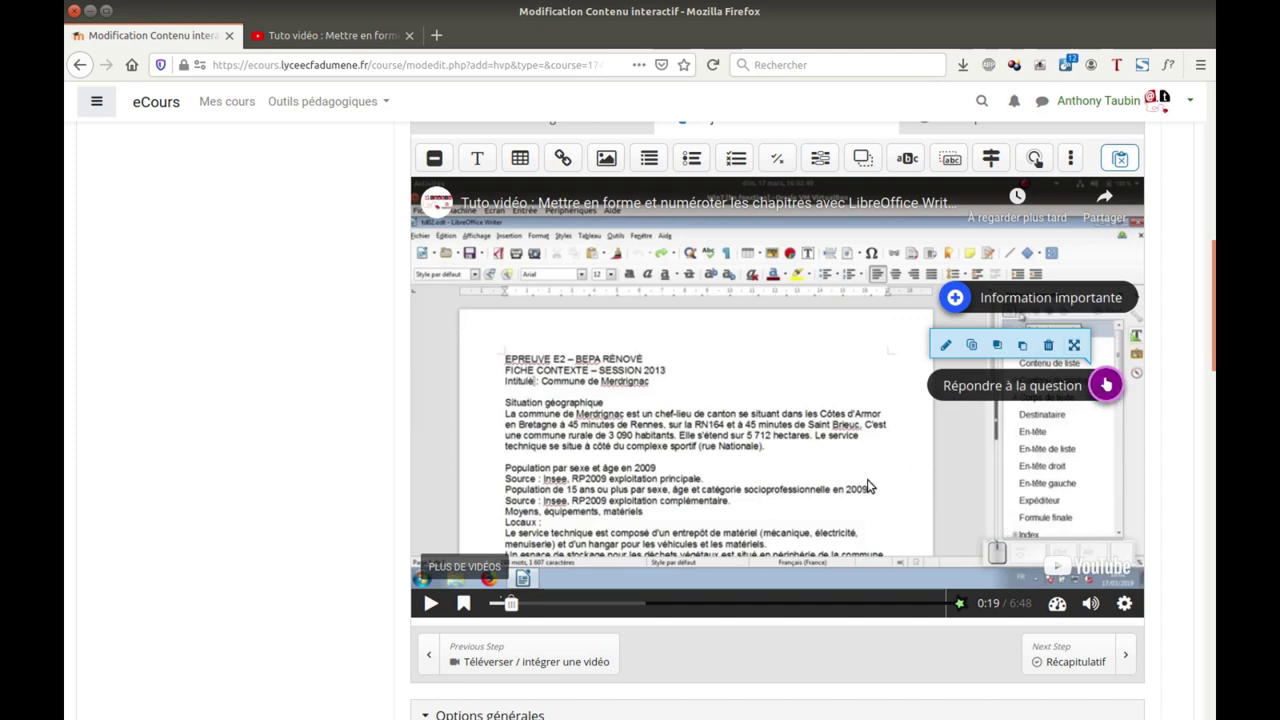
- Play the video on to about 0:54 and insert a Fill in the Blanks activity there
click(430, 605)
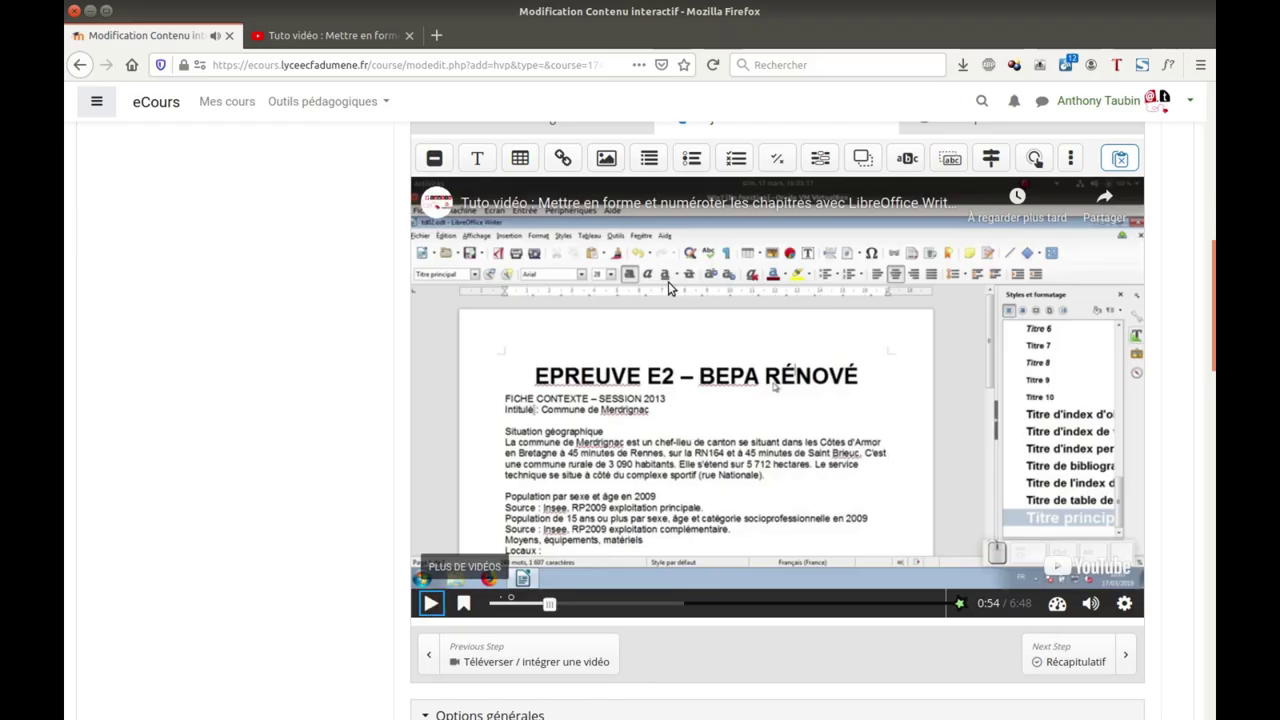
click(821, 160)
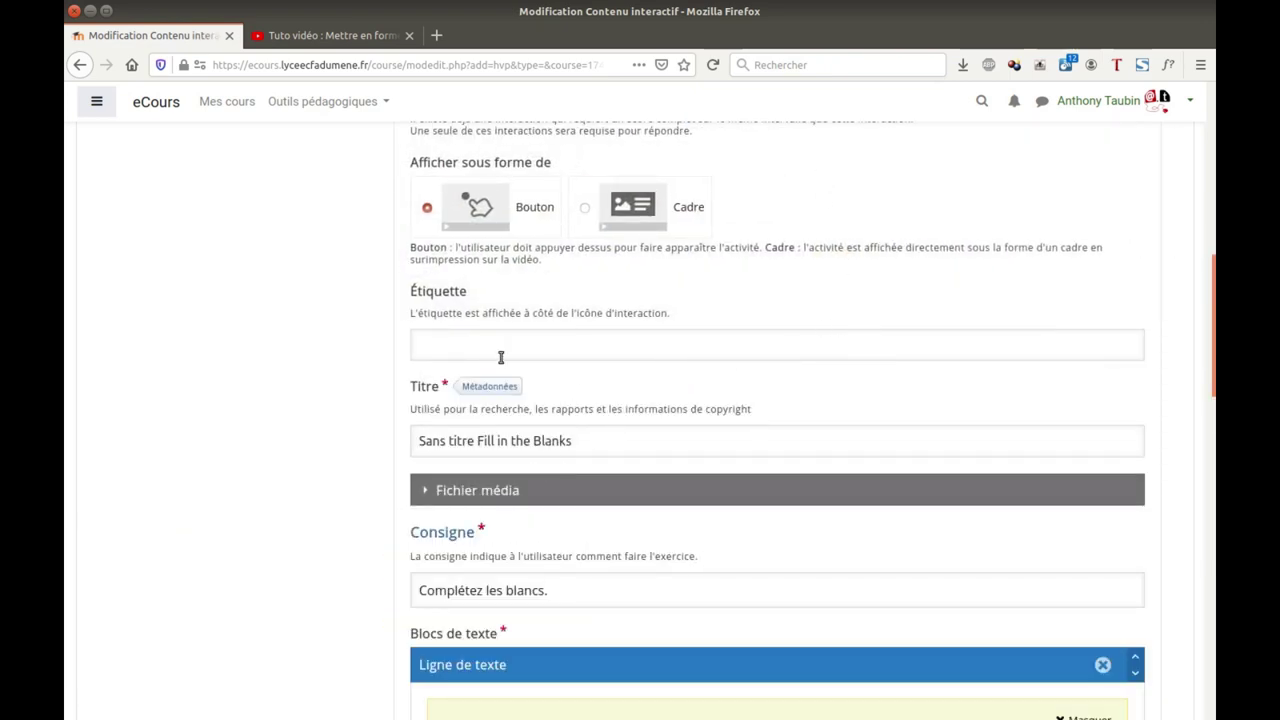
- Enter "Compléter la phrase." as the label of the Fill in the Blanks activity
click(500, 352)
click(523, 391)
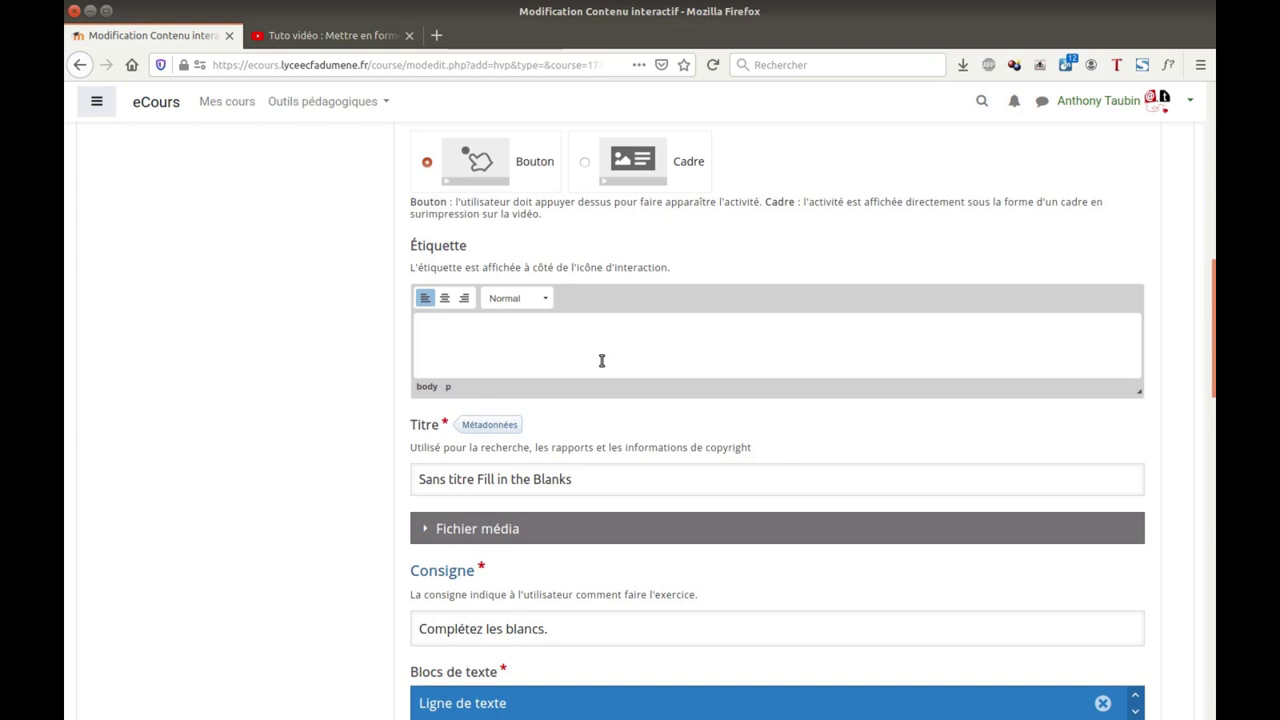
text(Compléter)
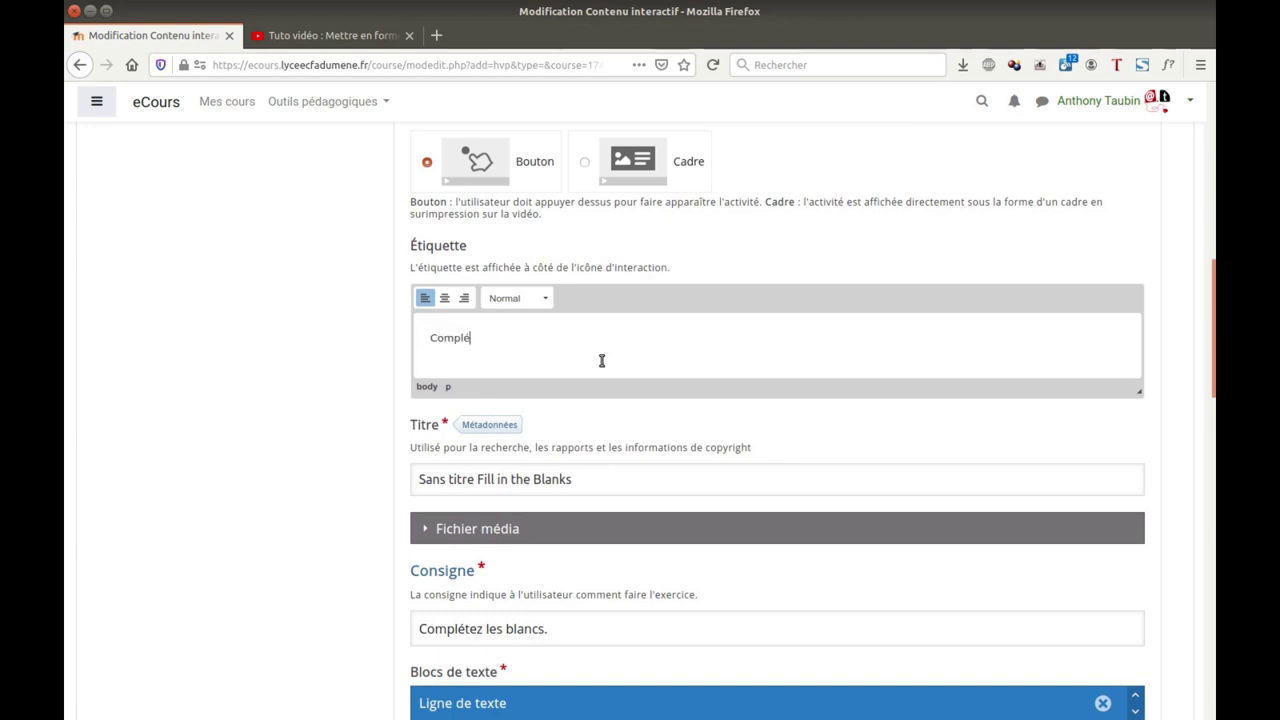
text( la phrase.)
- Replace the default title of the Fill in the Blanks activity with "Bouton droit"
triple_click(456, 480)
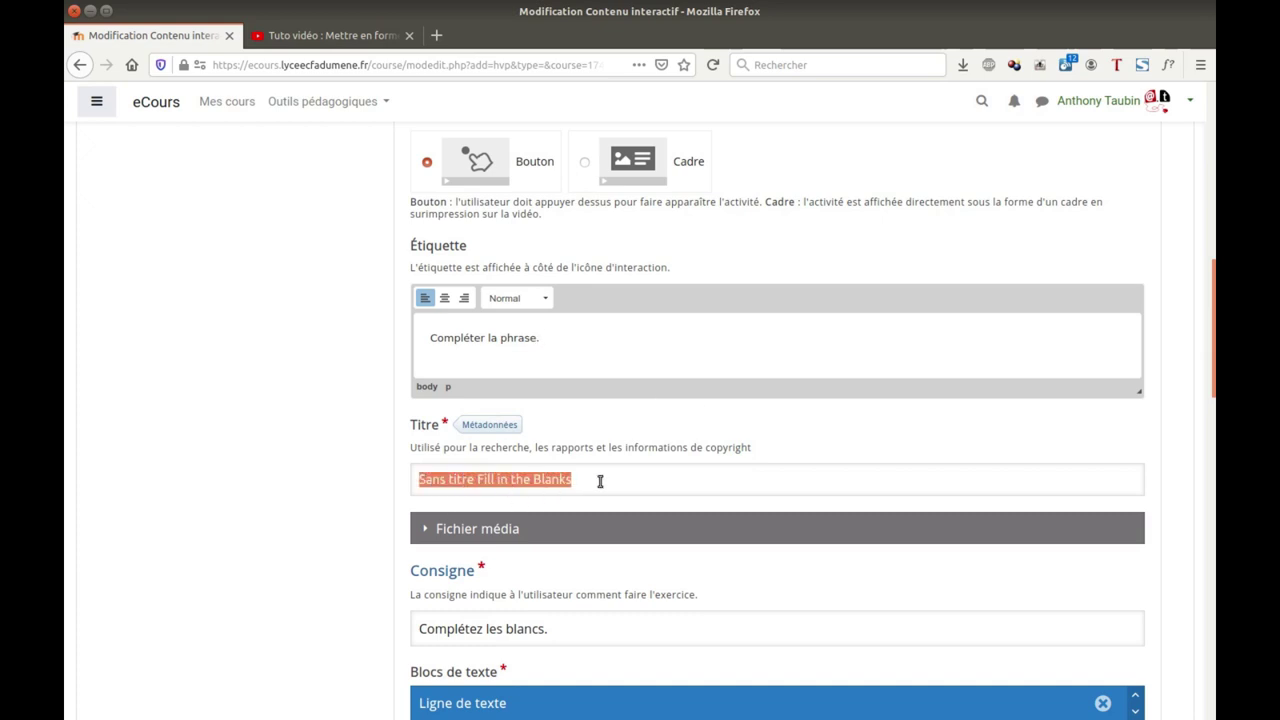
key(BackSpace)
scroll(370, 438, down, 1)
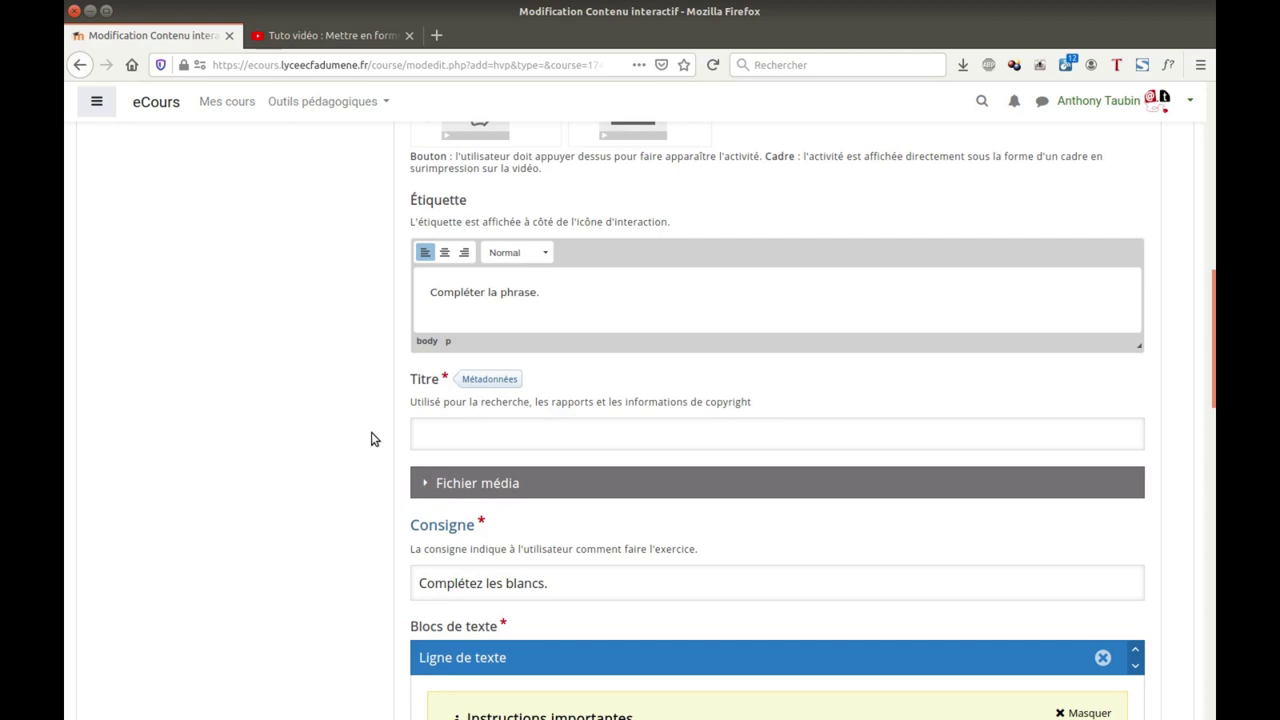
text(Bouton droit)
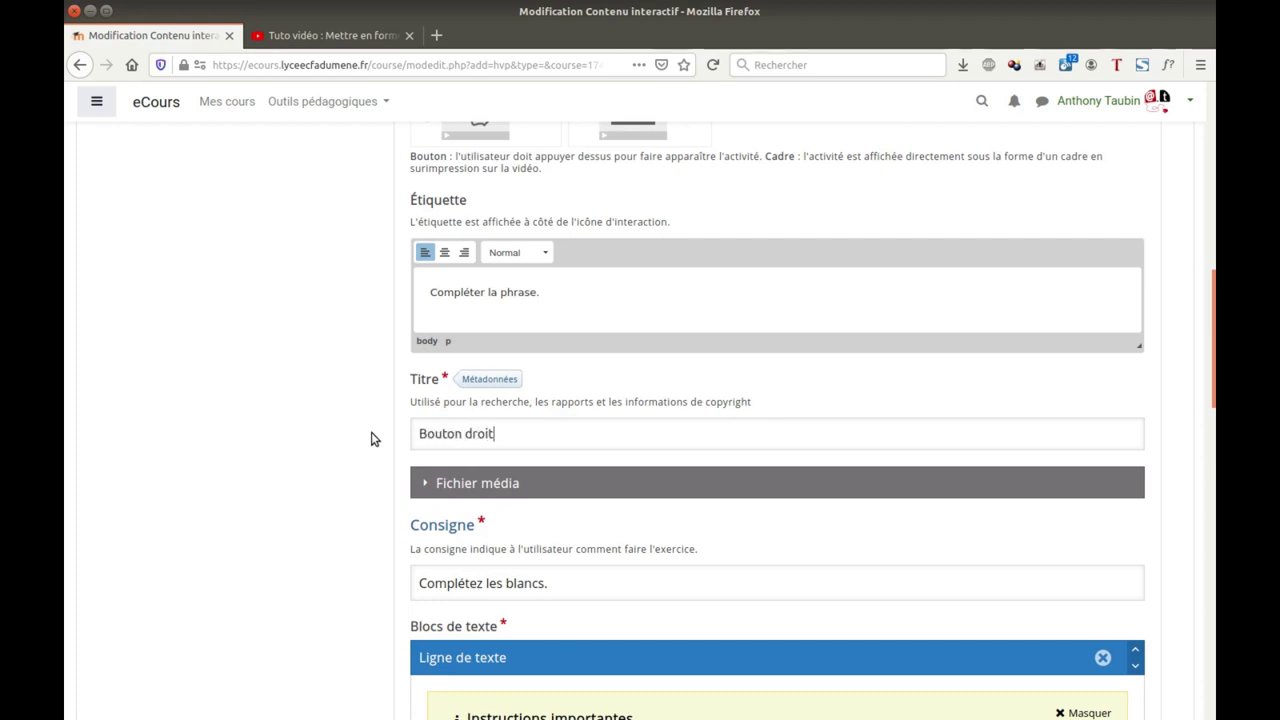
- Begin the text block with the sentence "Vous pouvez modifier le style grâce à la liste déroulante ou au volet latéral."
scroll(640, 452, down, 3)
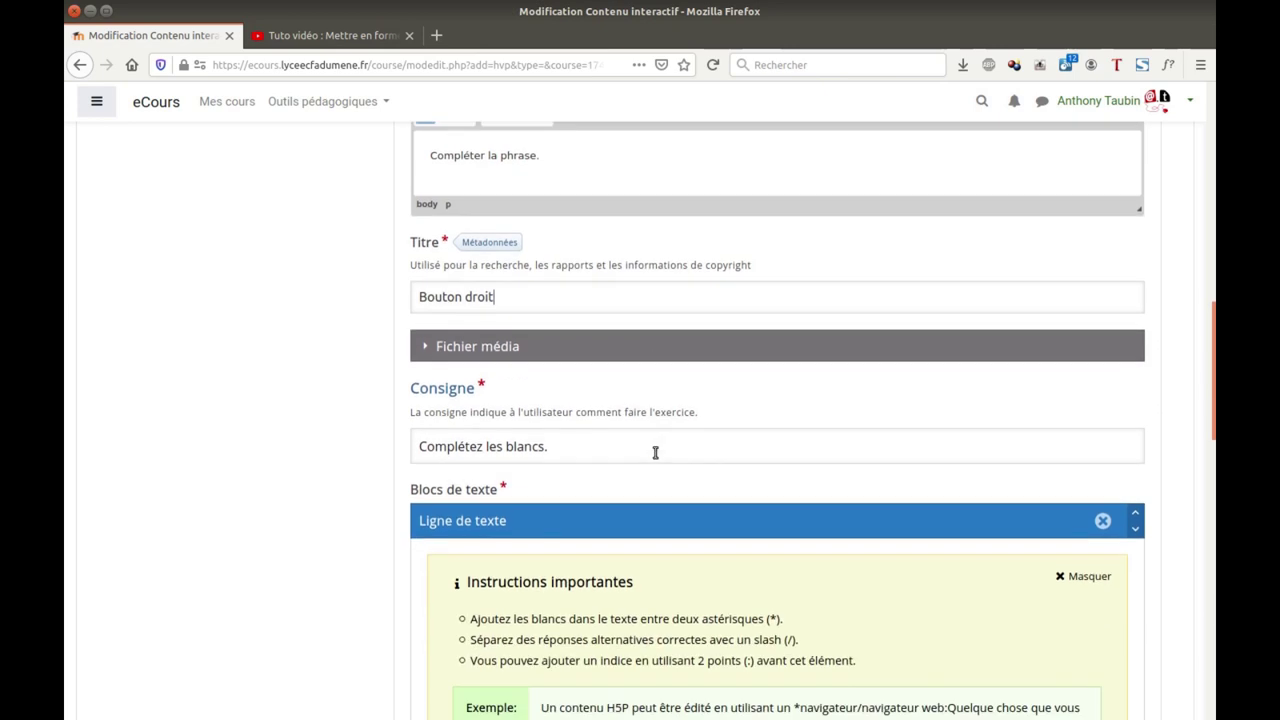
scroll(655, 452, down, 3)
scroll(634, 417, down, 3)
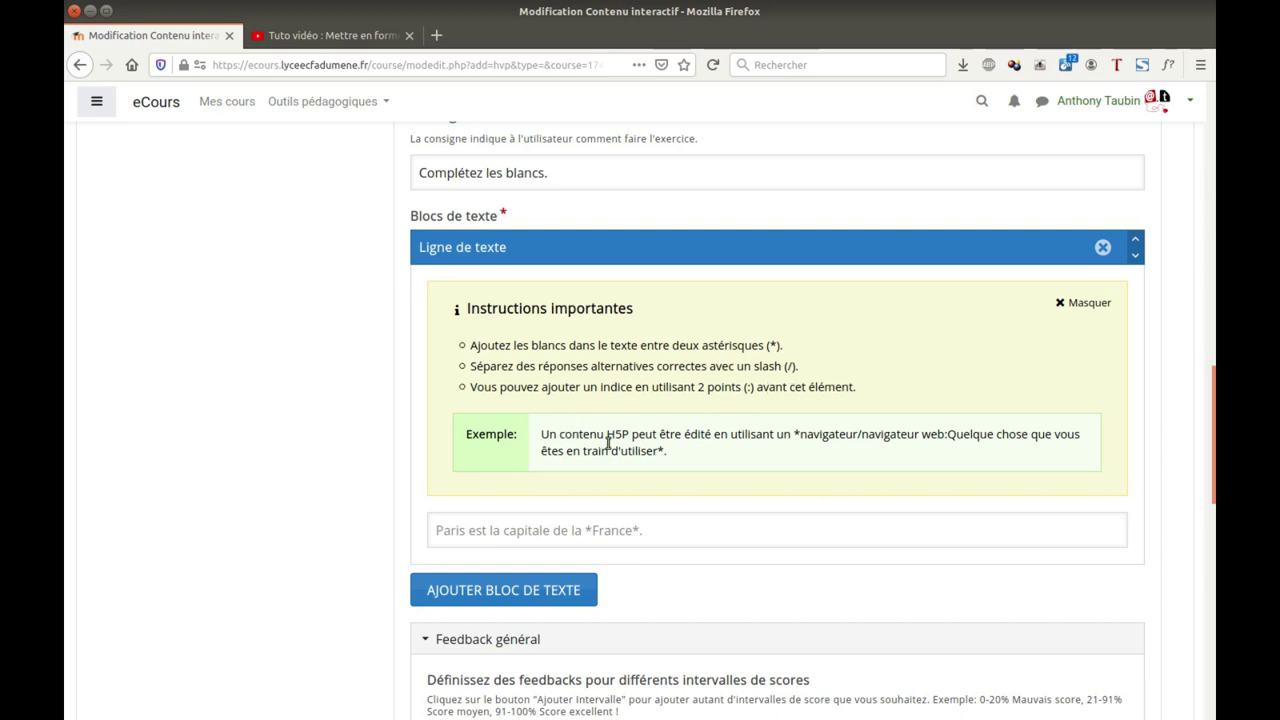
click(840, 530)
scroll(800, 560, down, 1)
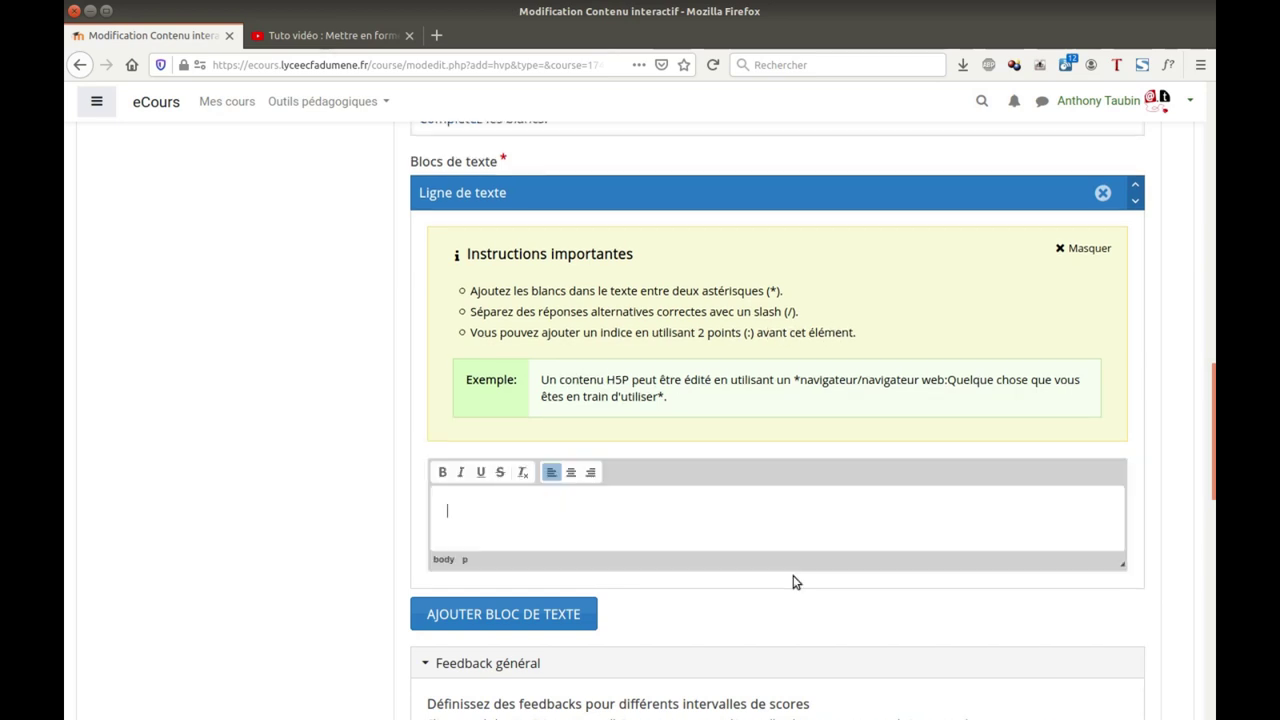
text(Vous pouvez modifier le)
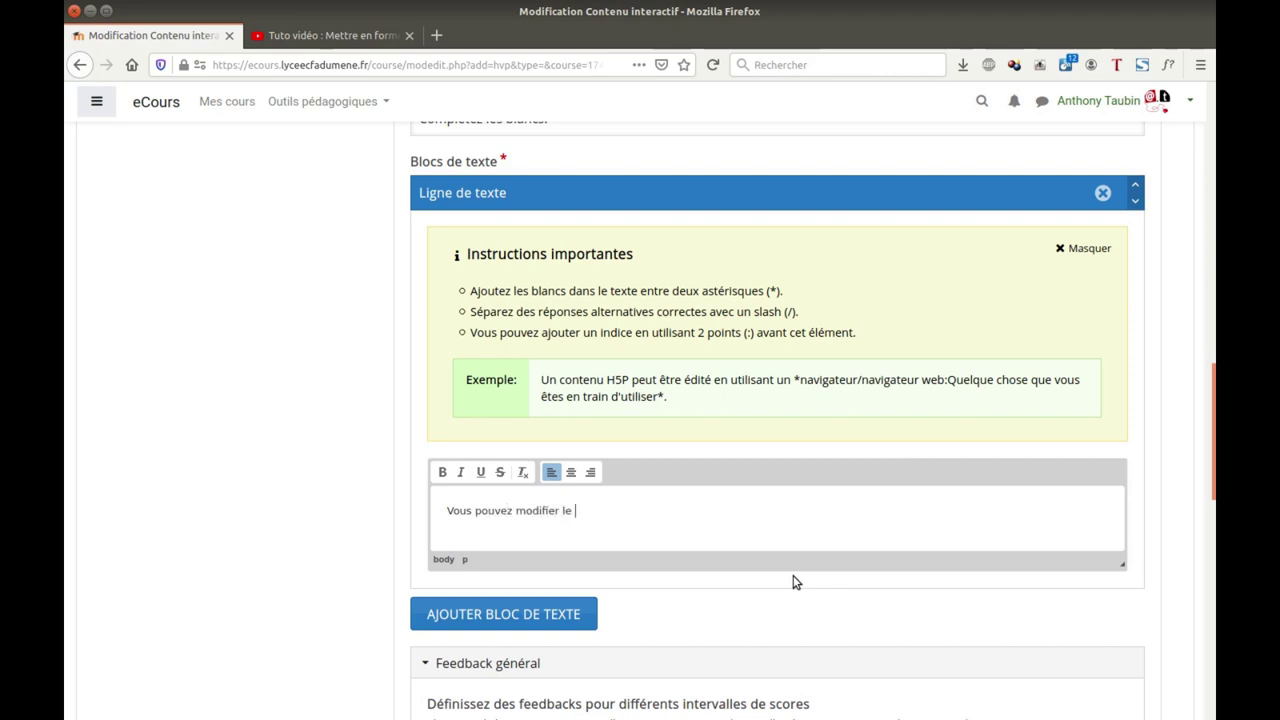
text( style grâce à la liste déroulante)
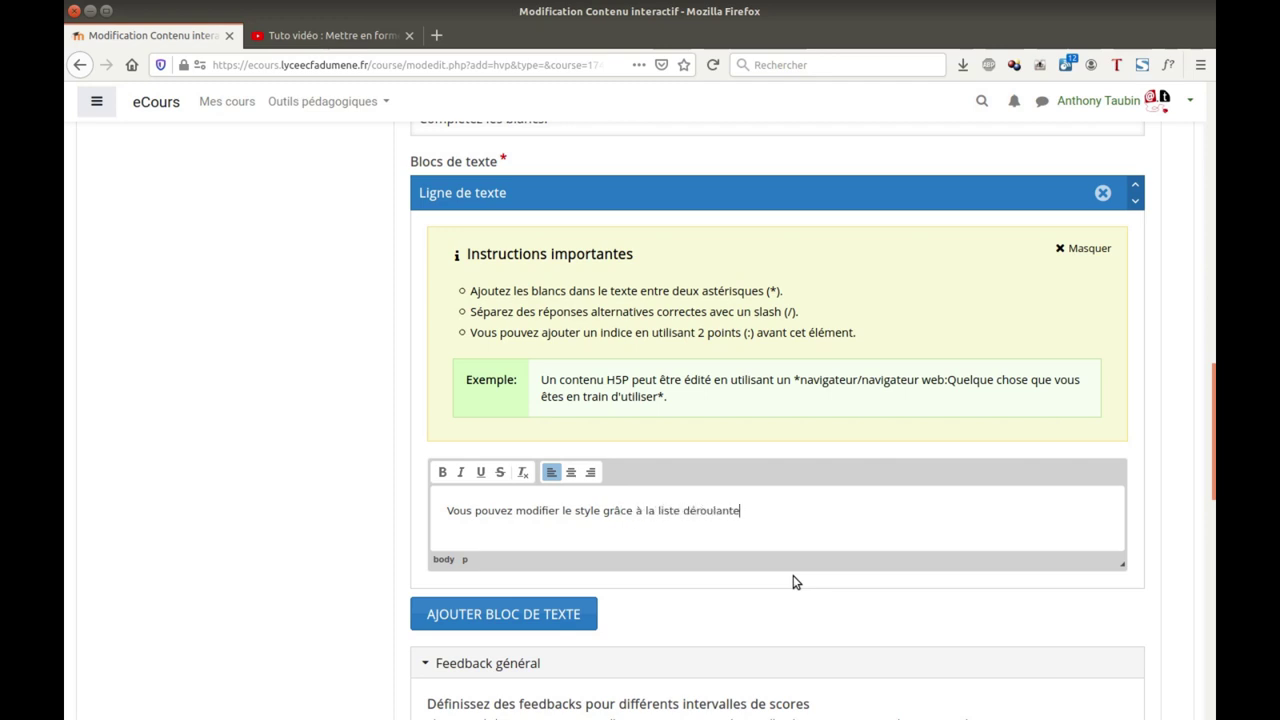
text( ou au volet latéral. Vous po)
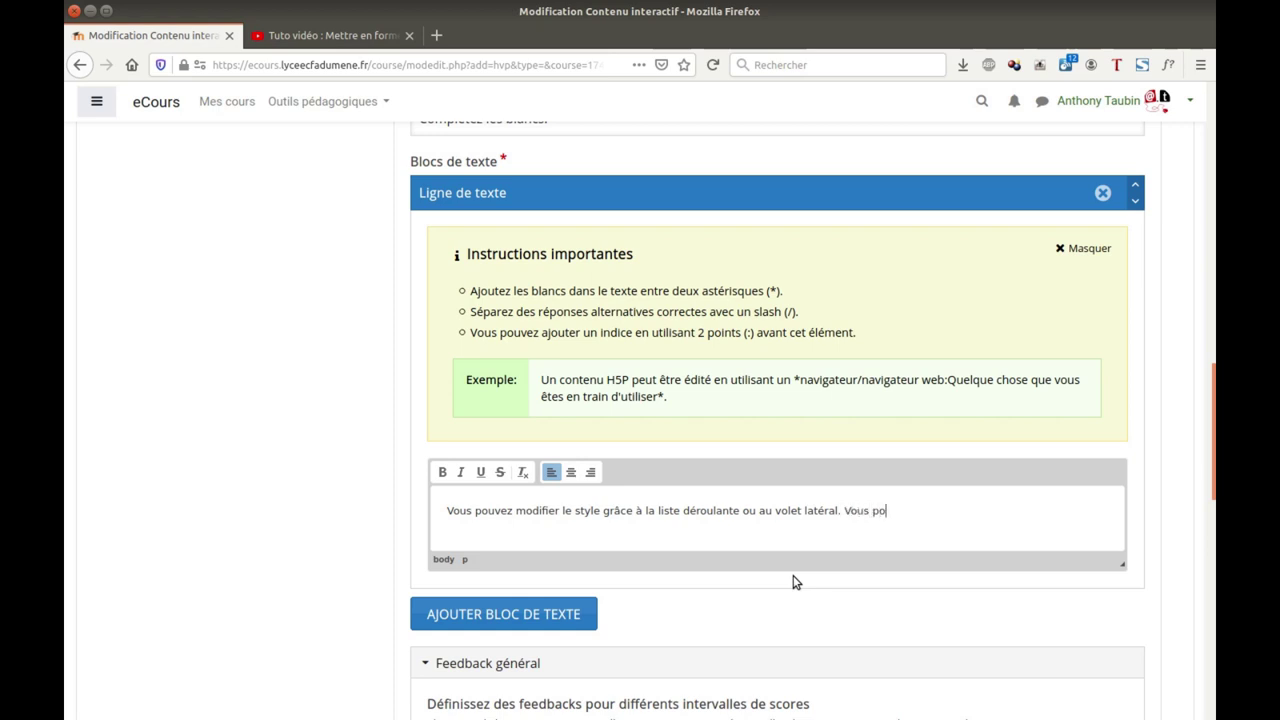
- Add the blanks sentence to the text block: "Vous pouvez aussi utiliser le *bouton droit/clic droit* de la souris et choisir *Editer le style*."
text(urvez aussi utiliser le *)
text(bouton)
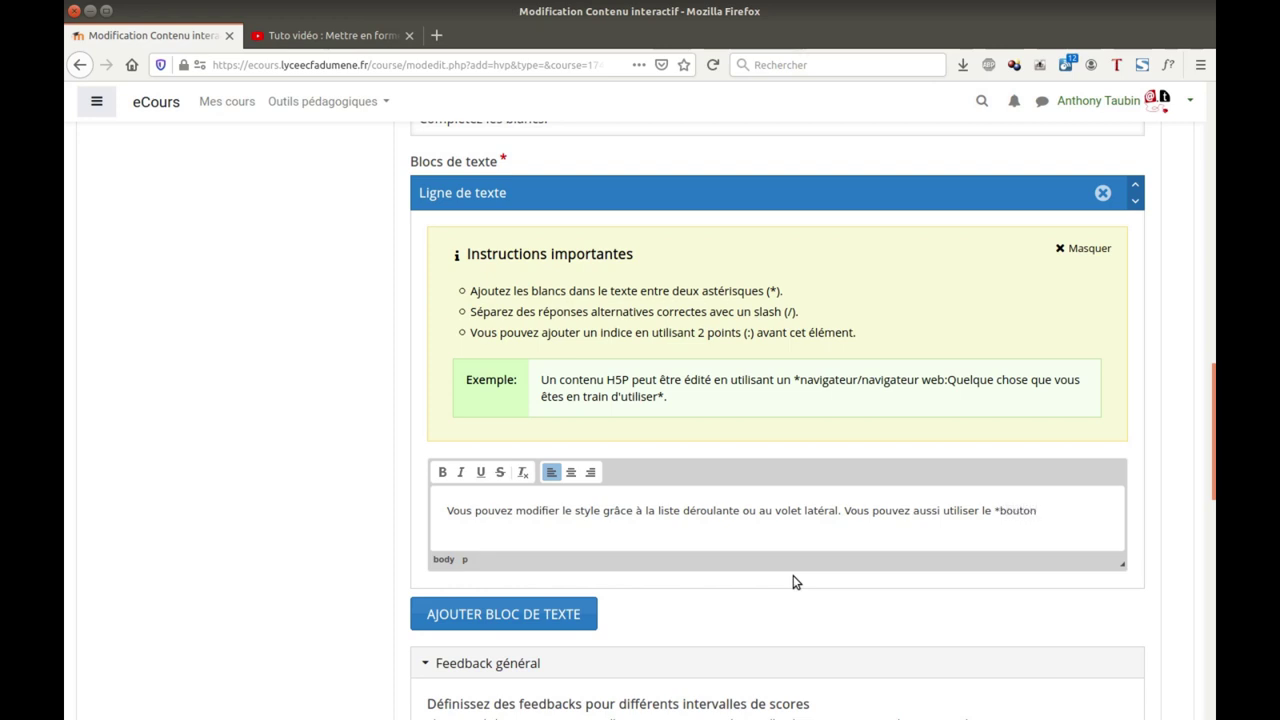
text( droit/clic droit)
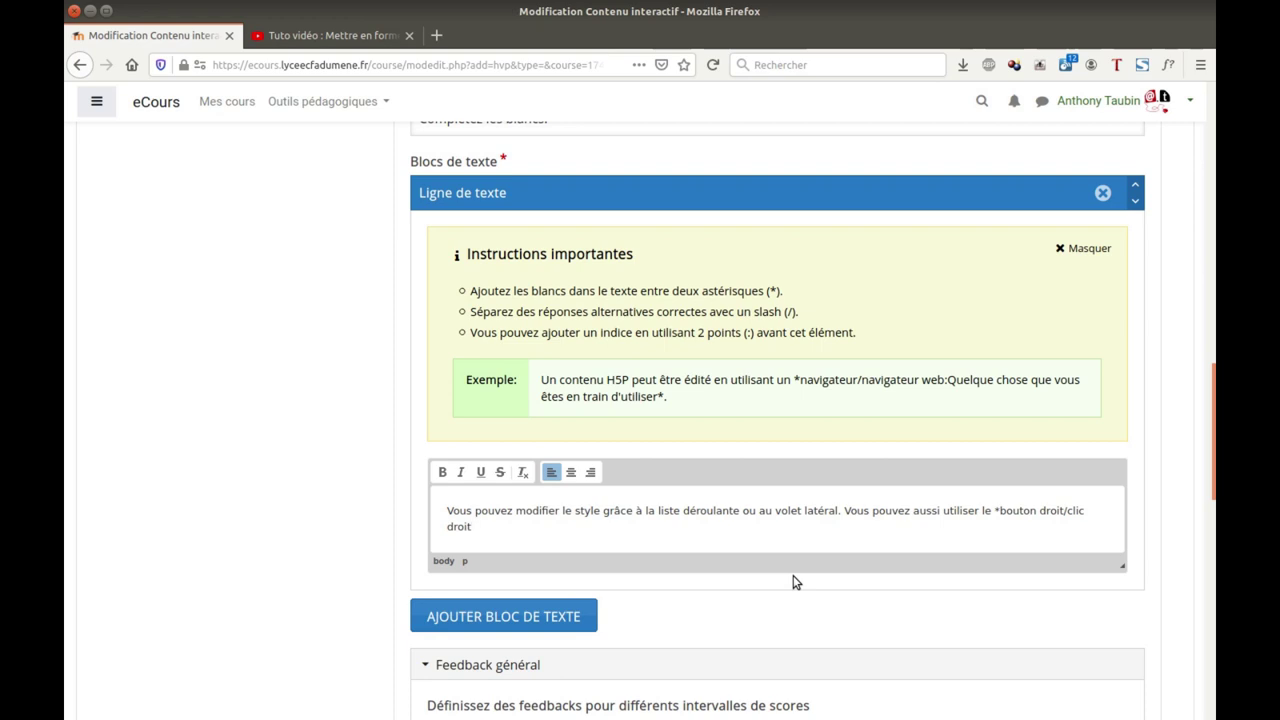
text(* de la souris et choisir *Ed)
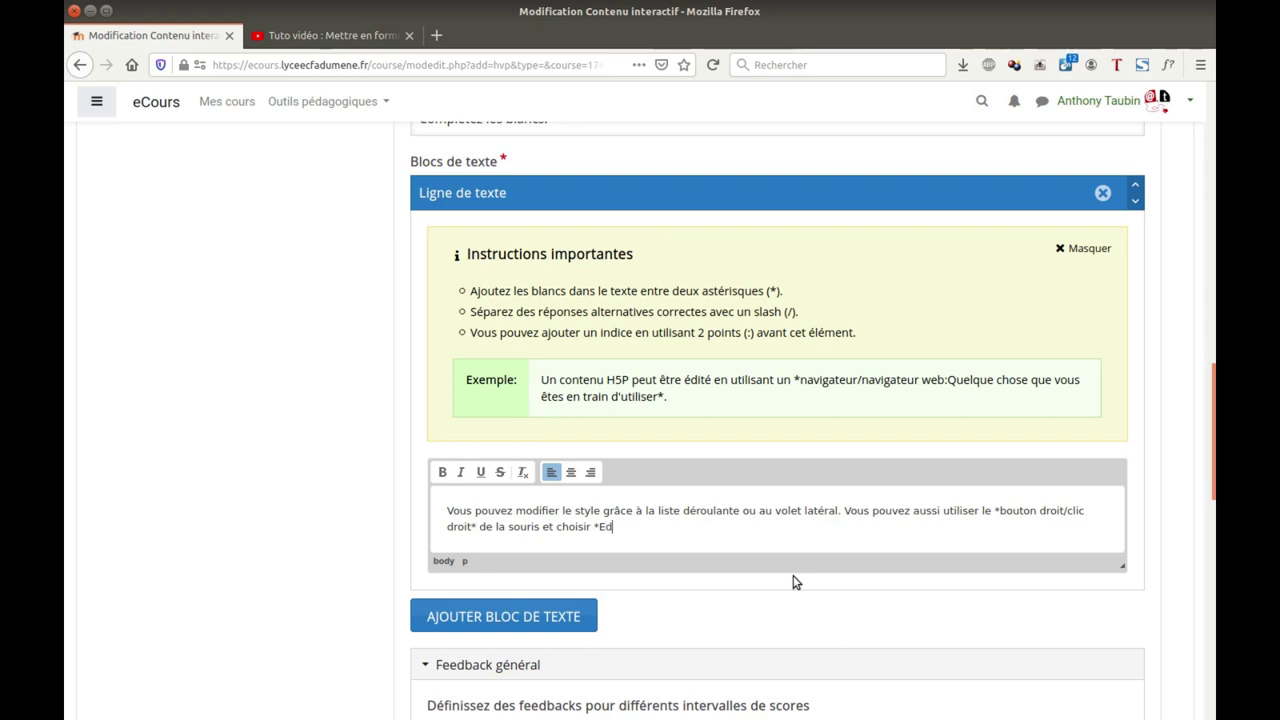
text(iter le style*.)
- Add a second score interval to the general feedback and end the first interval at 50 %
scroll(765, 490, down, 1)
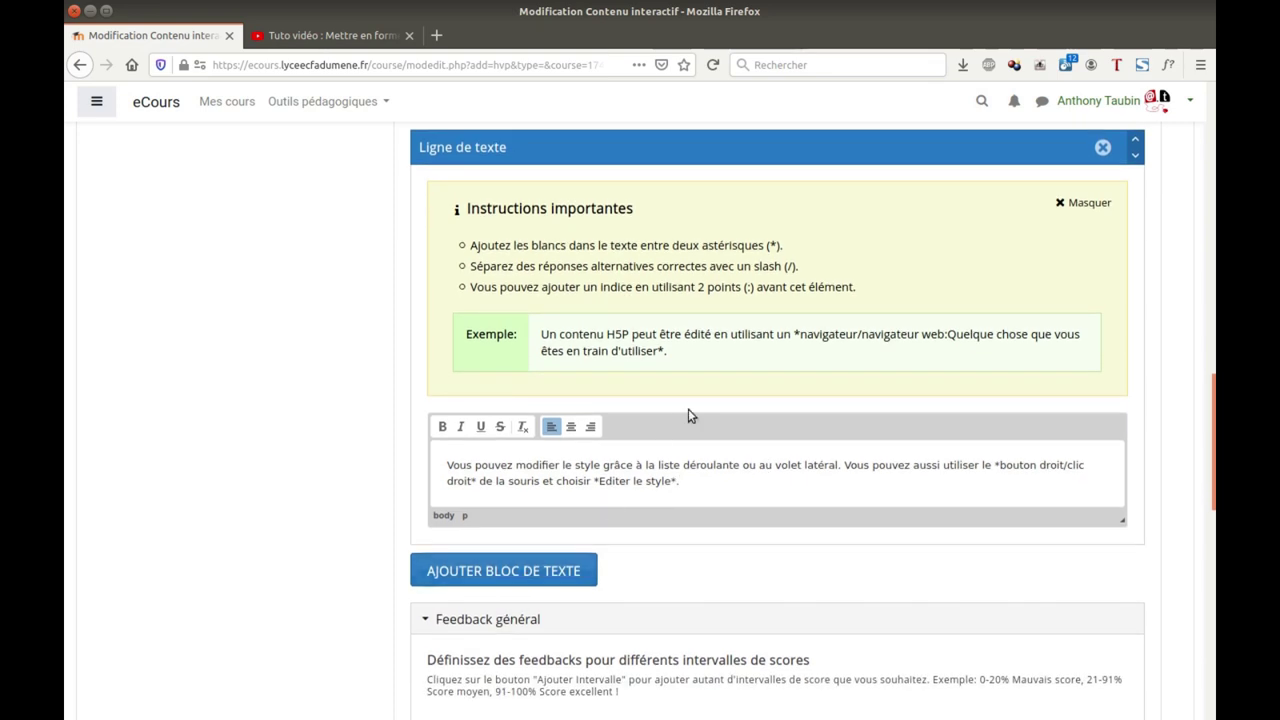
scroll(850, 488, down, 4)
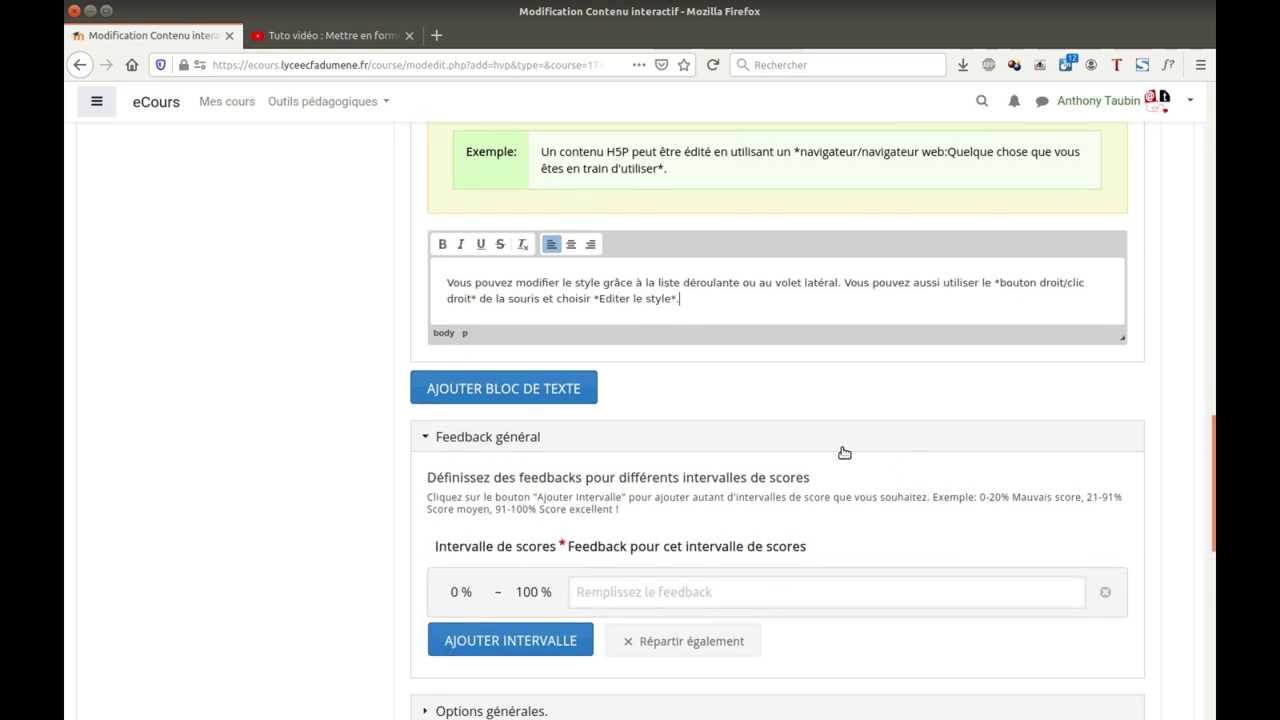
scroll(843, 451, down, 2)
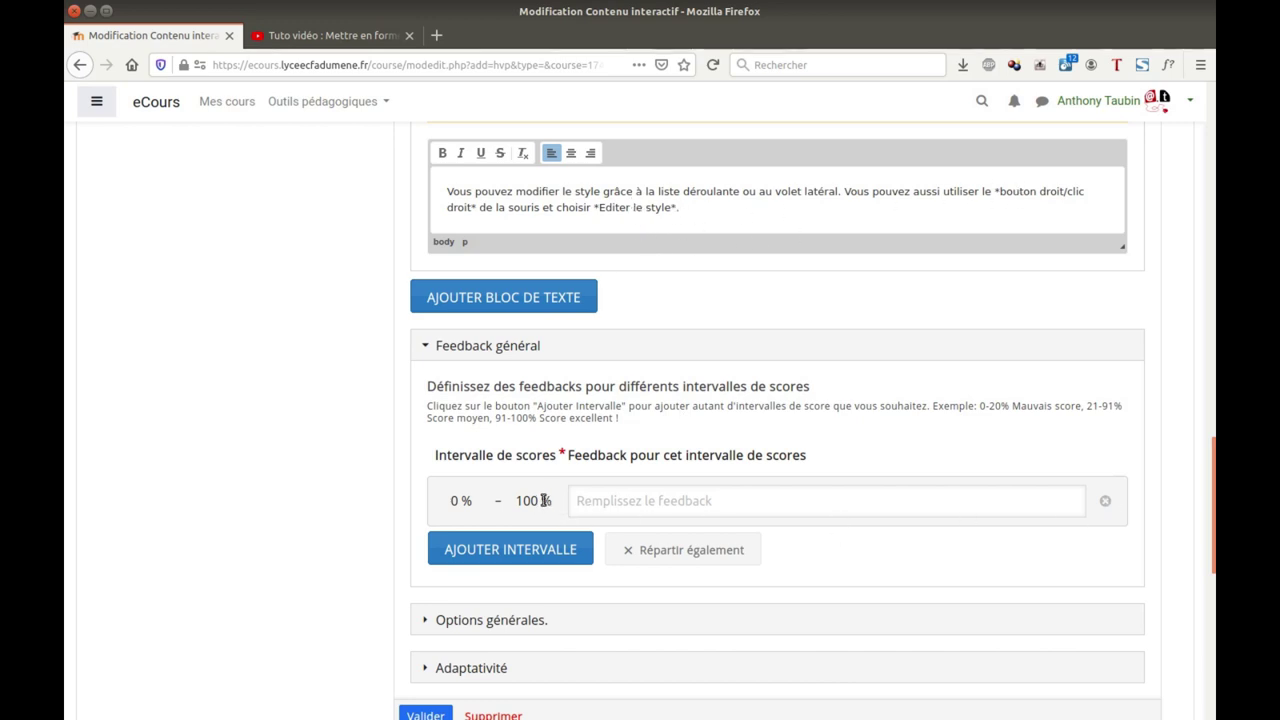
click(553, 545)
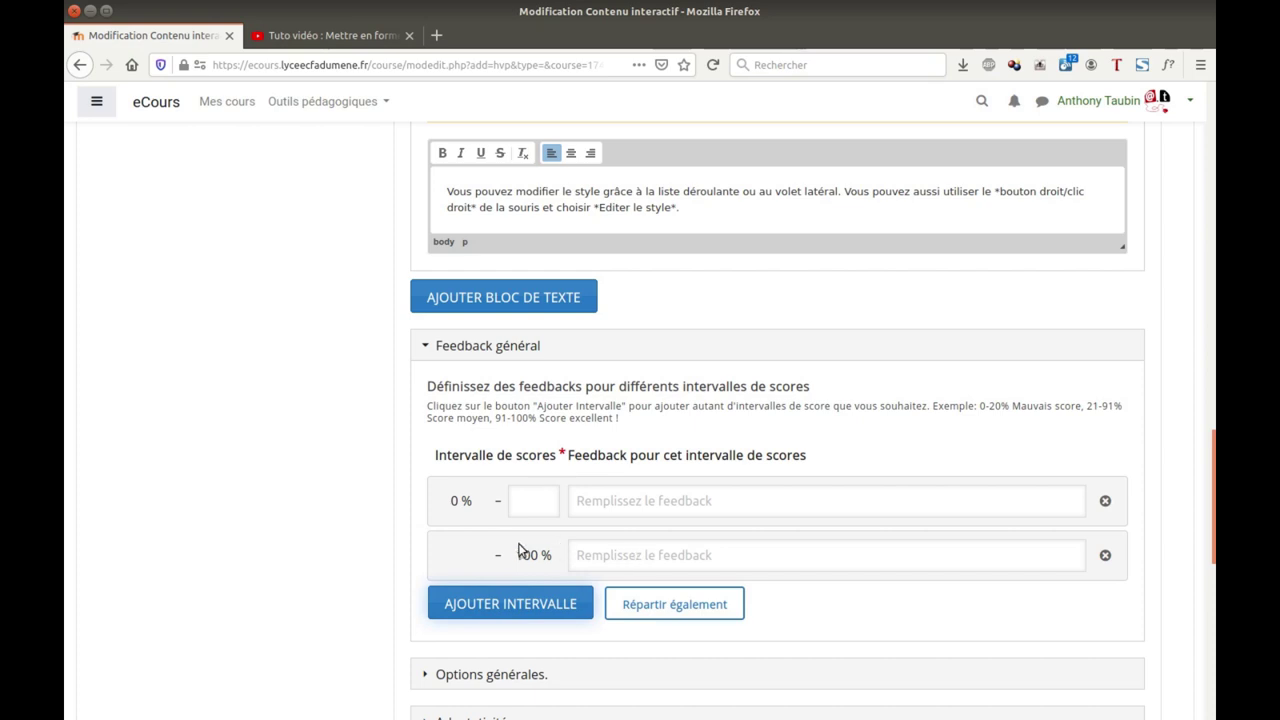
click(535, 497)
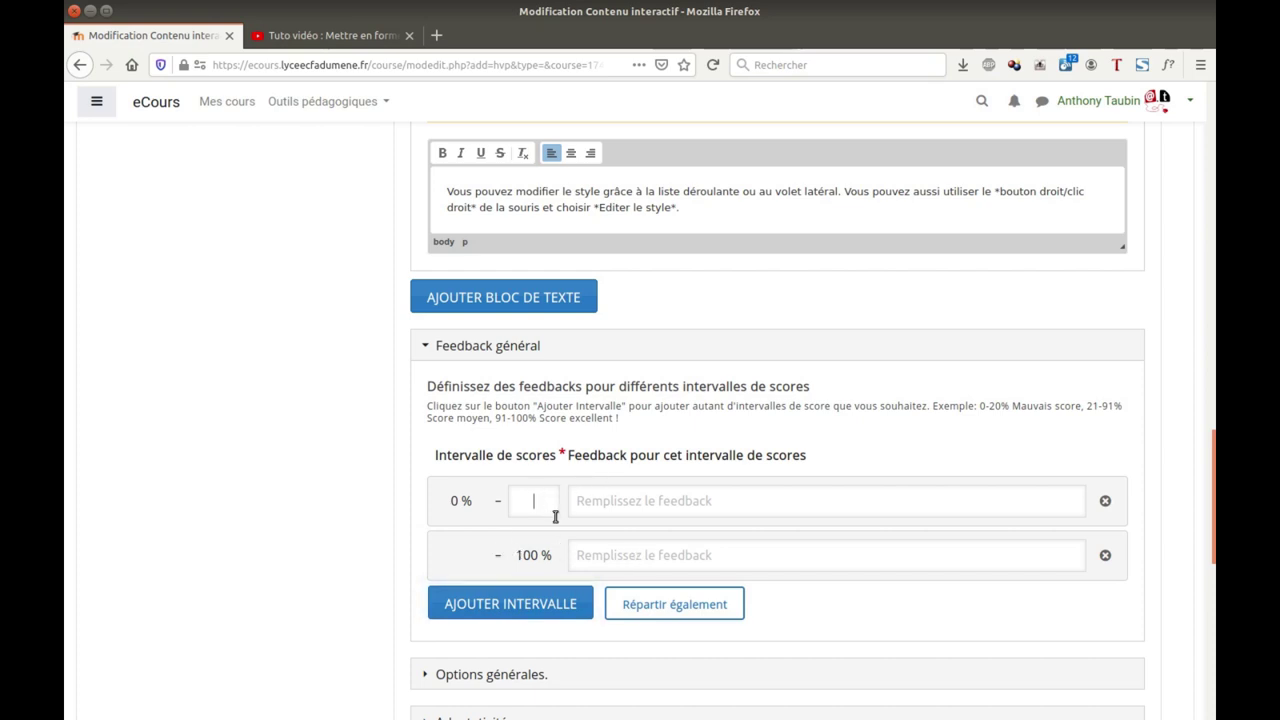
text(50)
- Enter the feedback "Une erreur !" for the 0–50 % interval and "Bravo !" for the 51–100 % interval
click(690, 502)
text(Une erreur !)
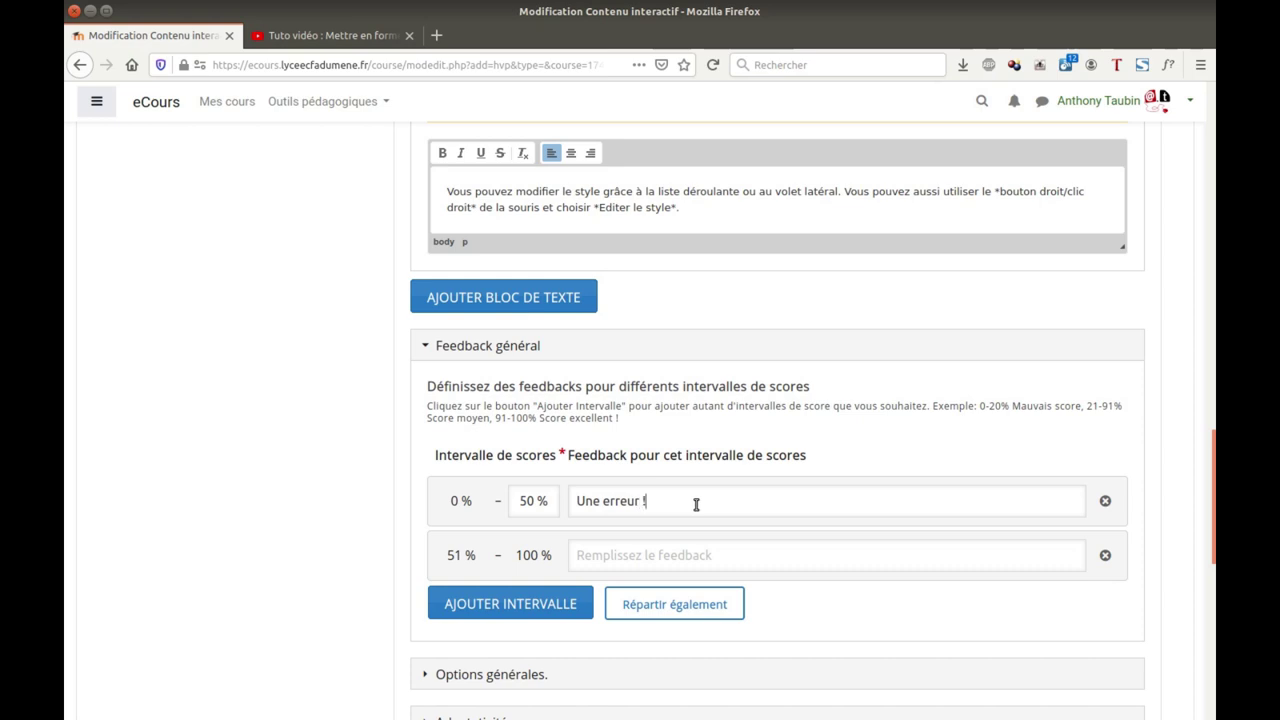
click(605, 560)
text(Brave)
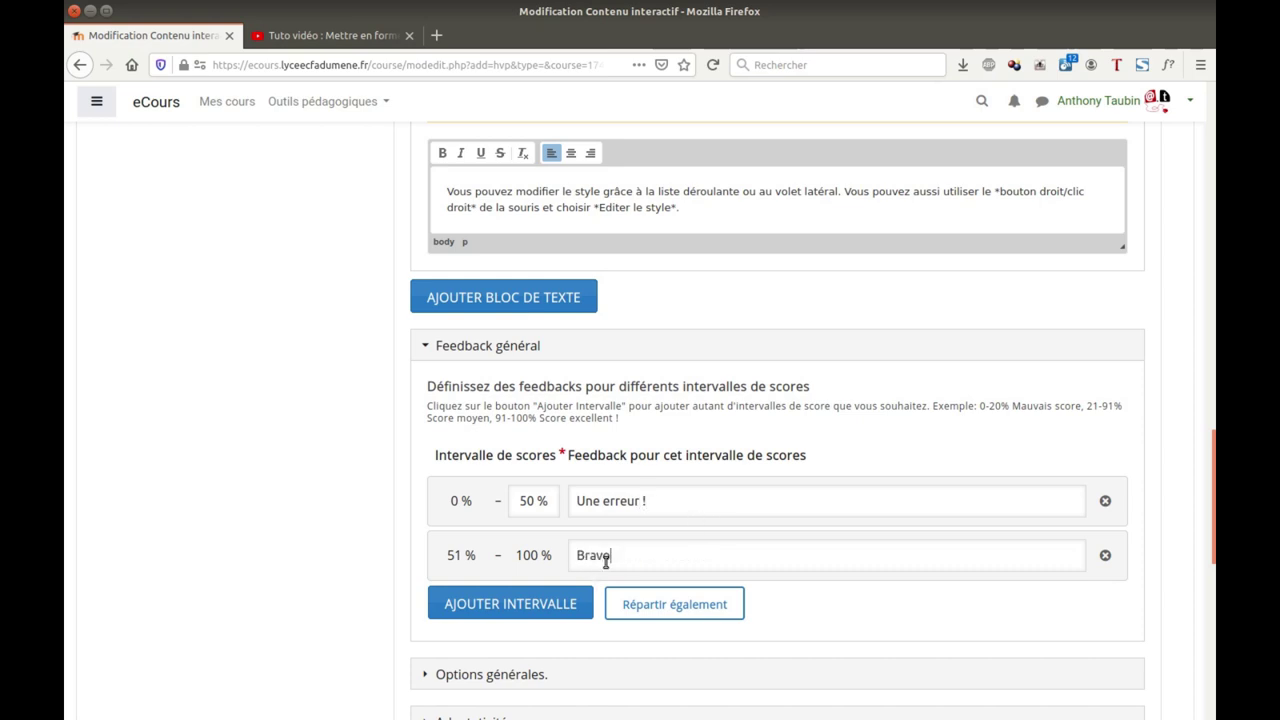
text( !)
scroll(678, 533, down, 3)
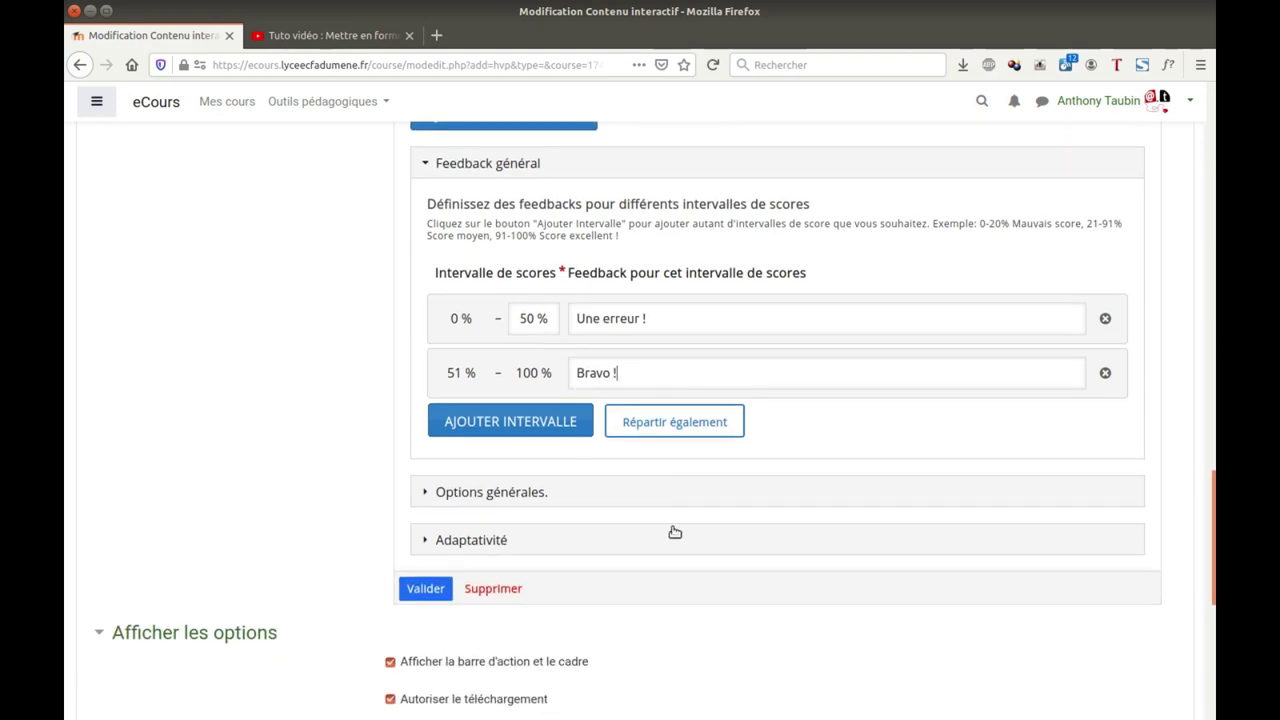
- Validate the fill-in-the-blanks activity and move its "Compléter la phrase." button slightly lower and to the left on the video
click(425, 623)
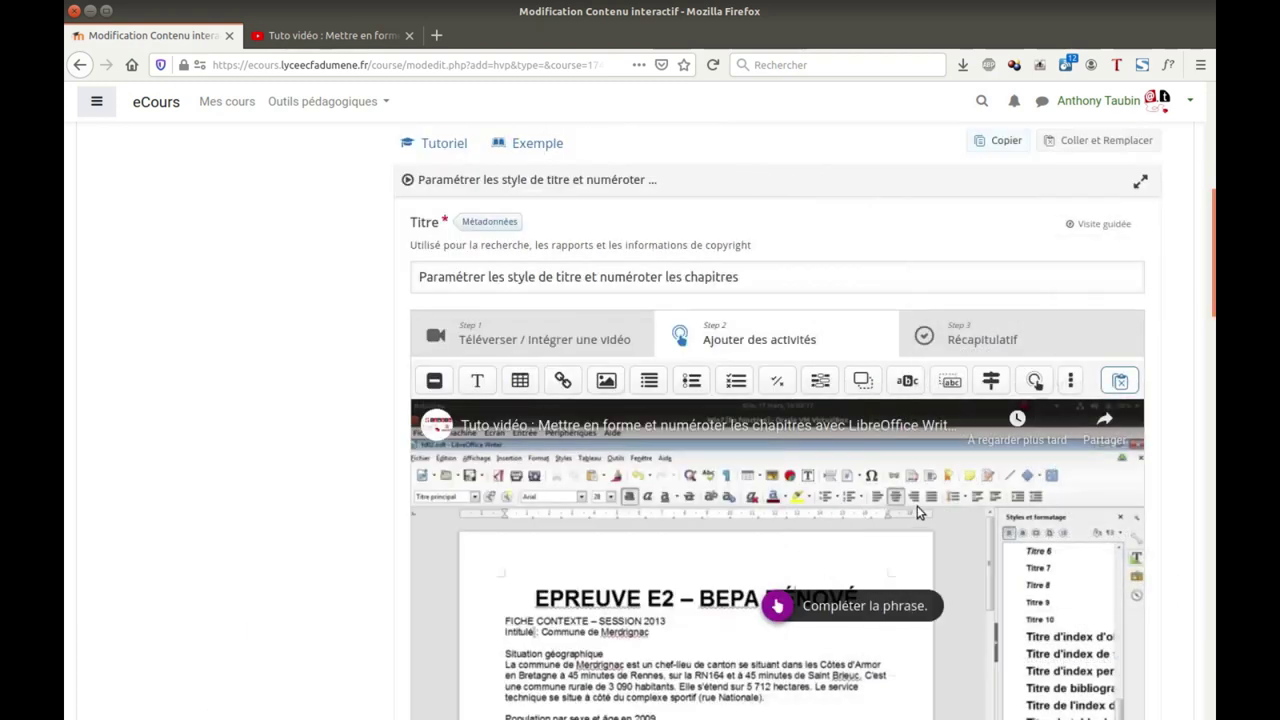
scroll(886, 480, down, 3)
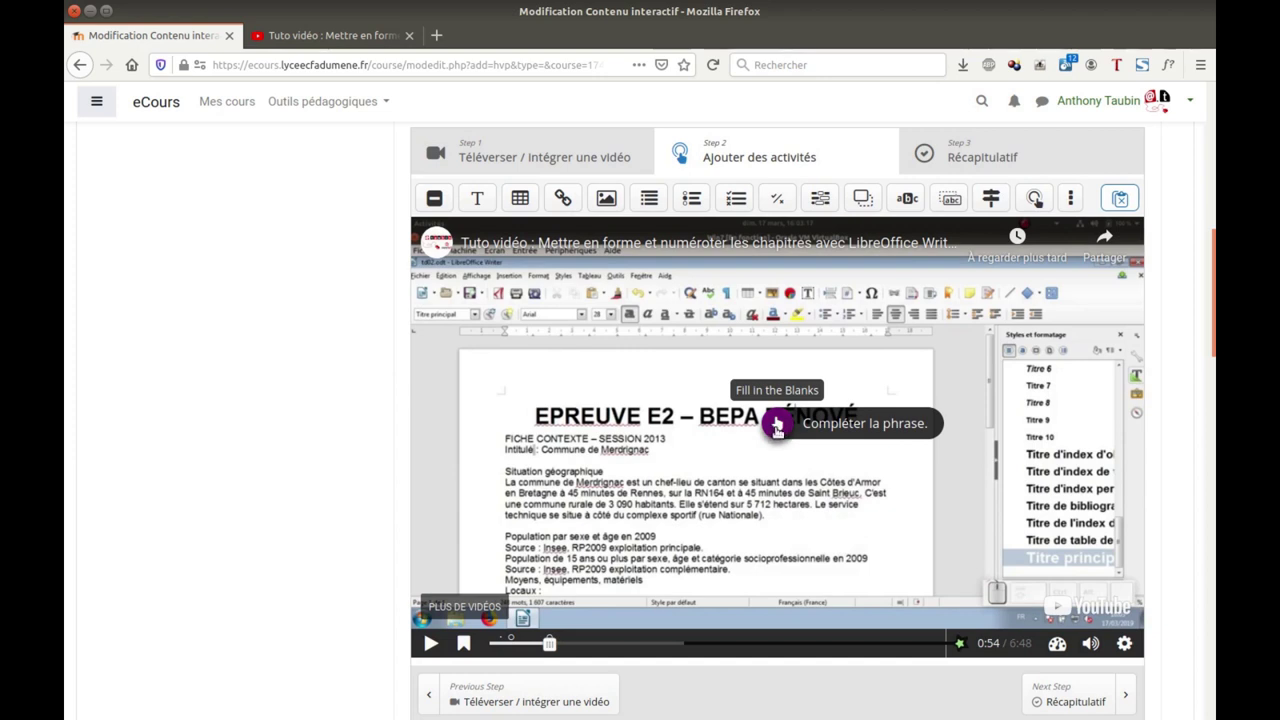
drag(772, 430, 738, 457)
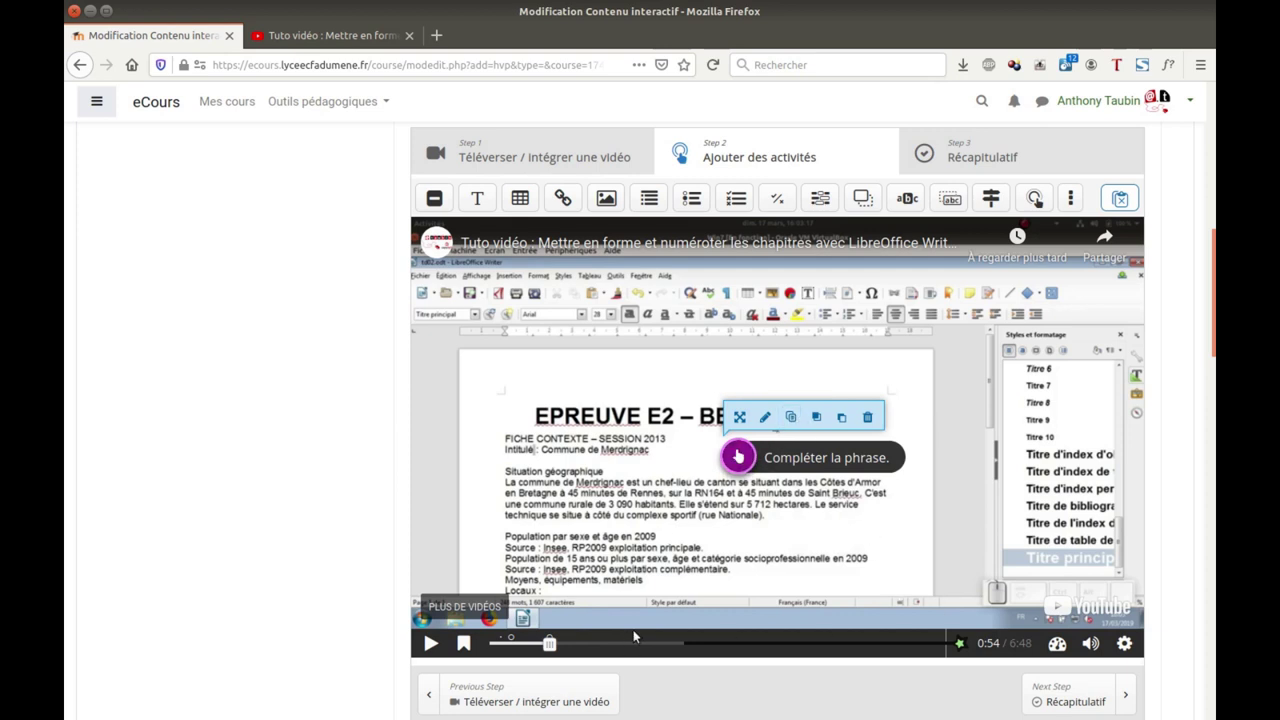
- Go to the summary step of the interactive video and title the summary "Récapitulatif"
click(1025, 158)
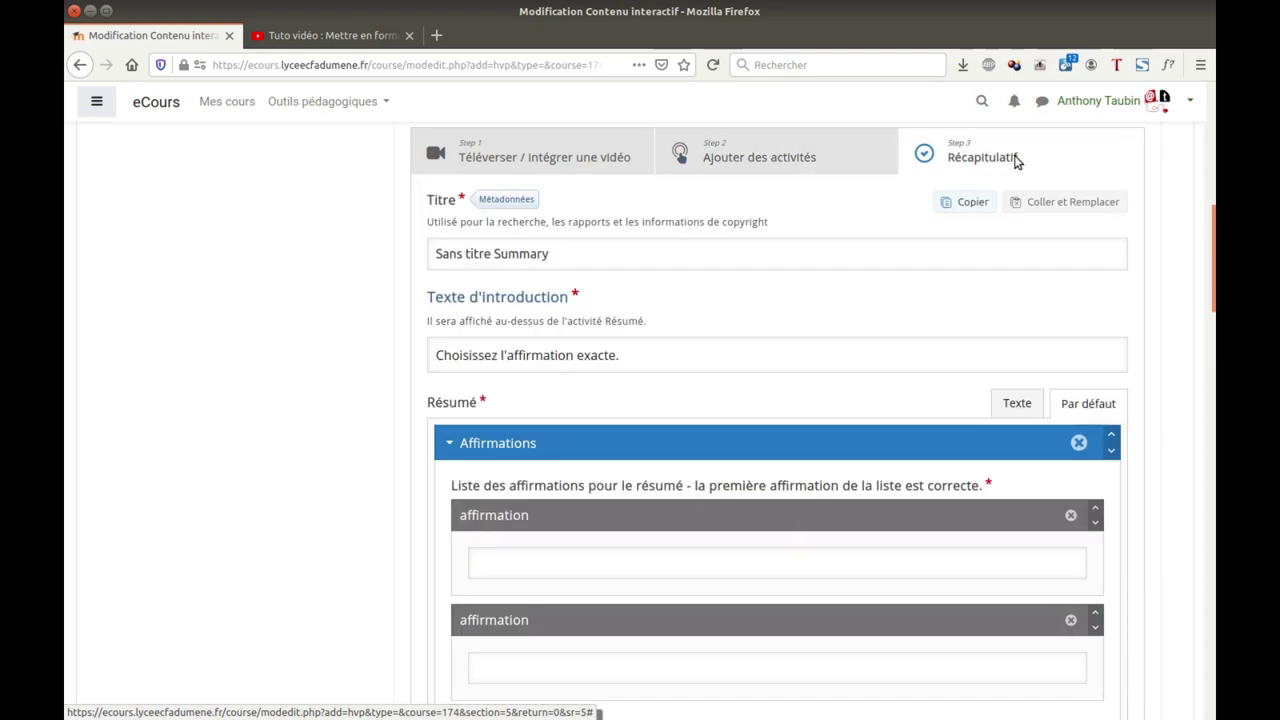
scroll(555, 350, up, 2)
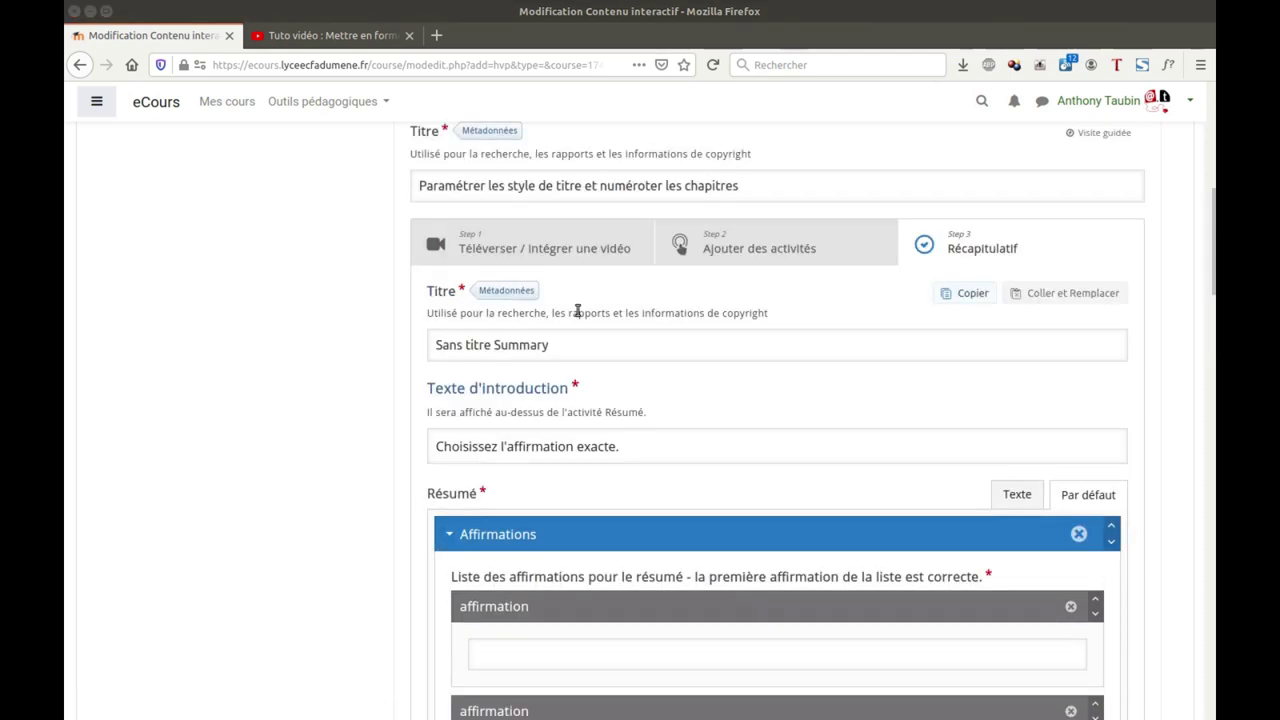
drag(576, 342, 340, 337)
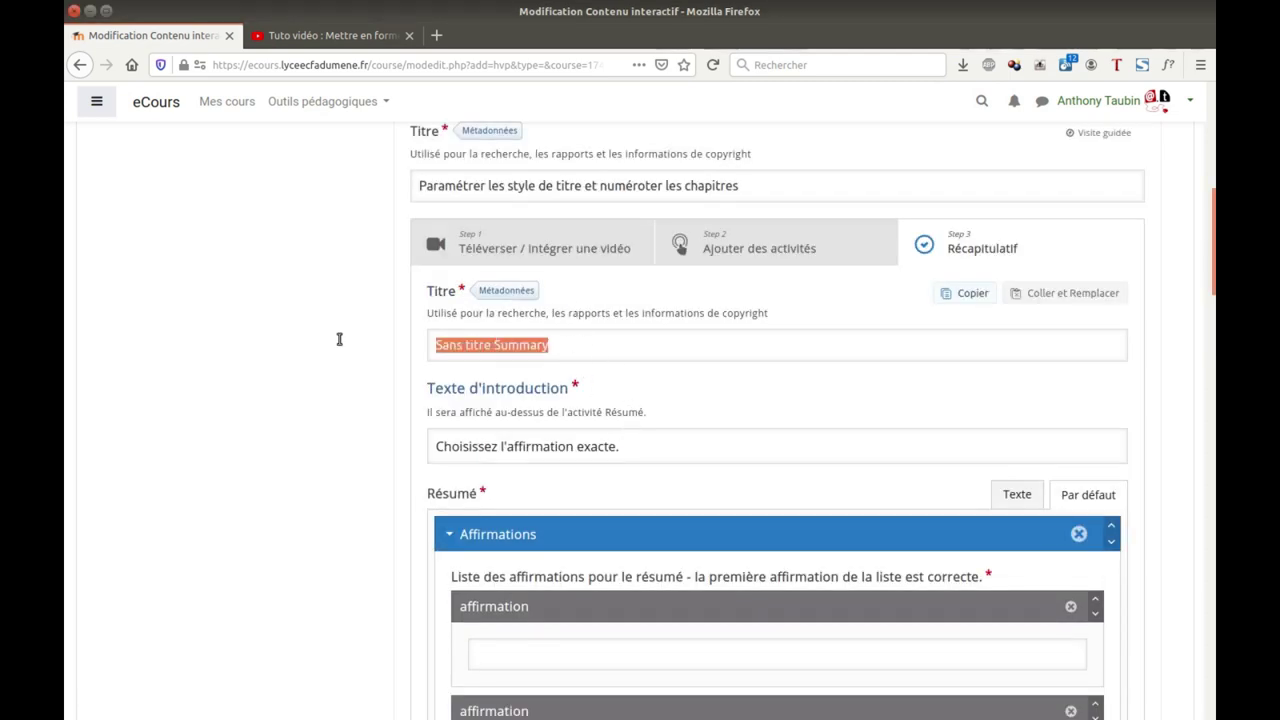
text(Récap)
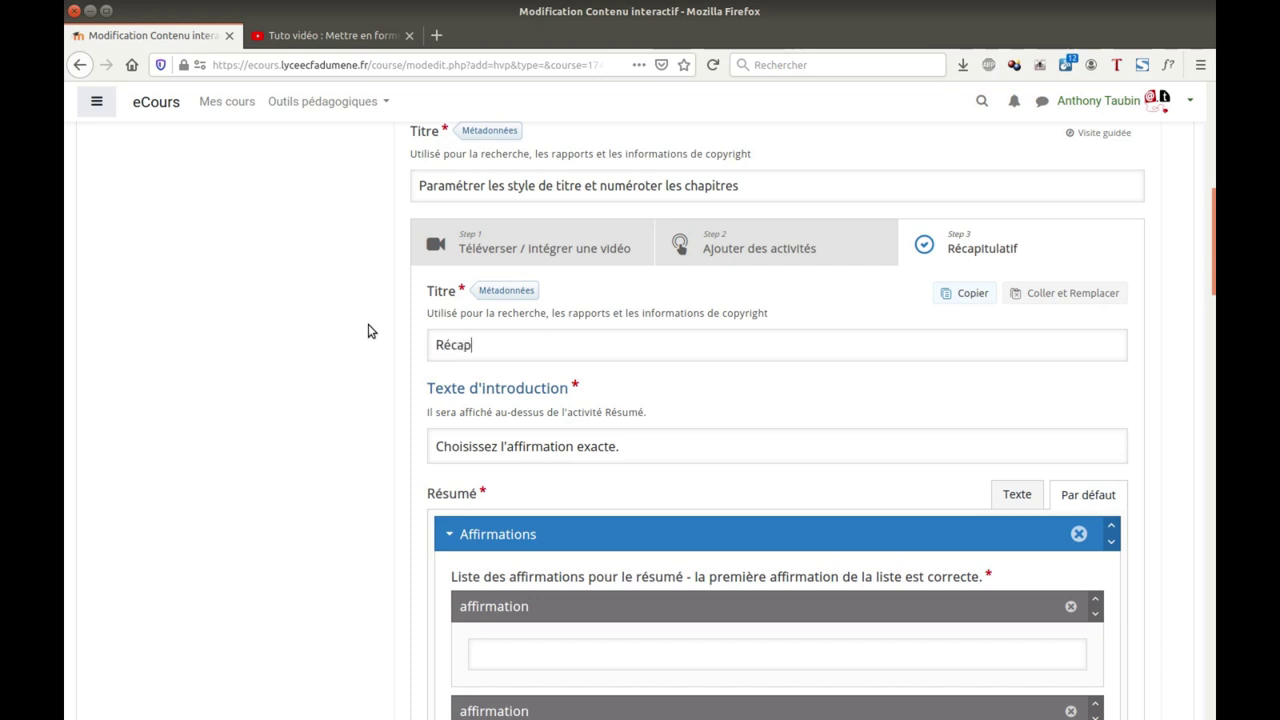
text(itulat)
text(if)
- Enter the first, correct summary statement, "Les styles de paragraphe permettent d'automatiser la mise en forme"
click(525, 650)
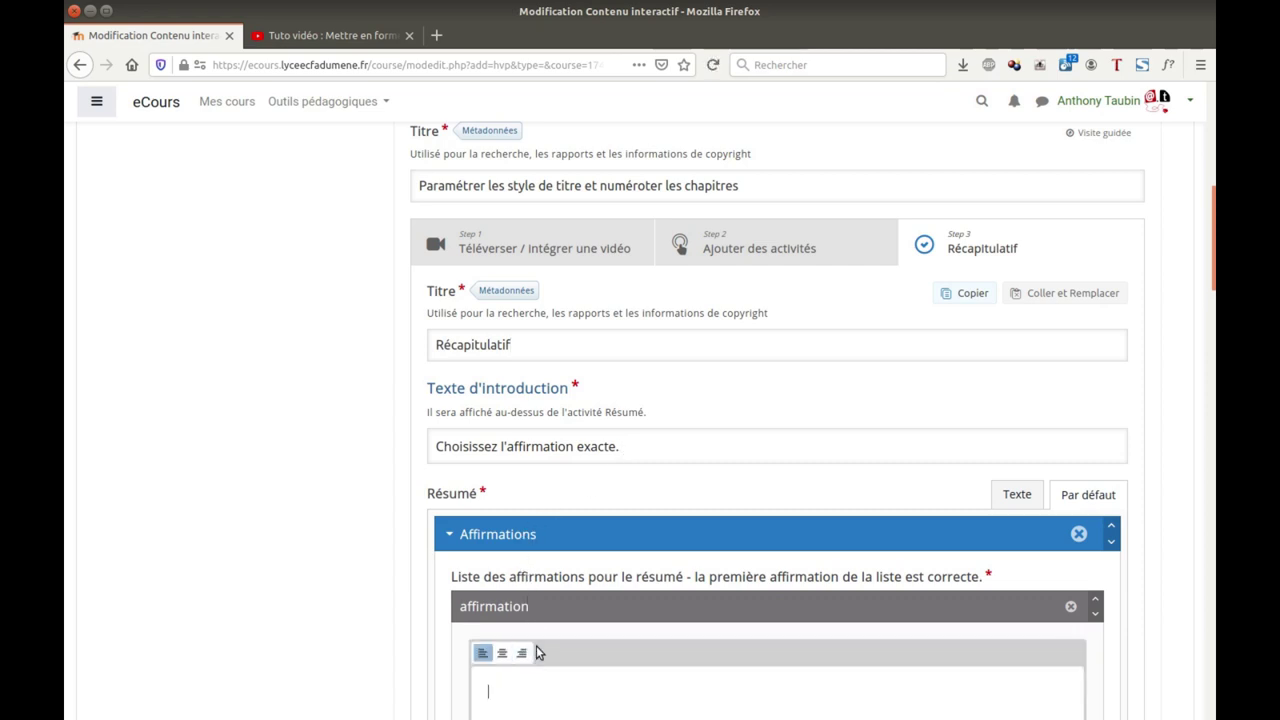
scroll(630, 643, down, 2)
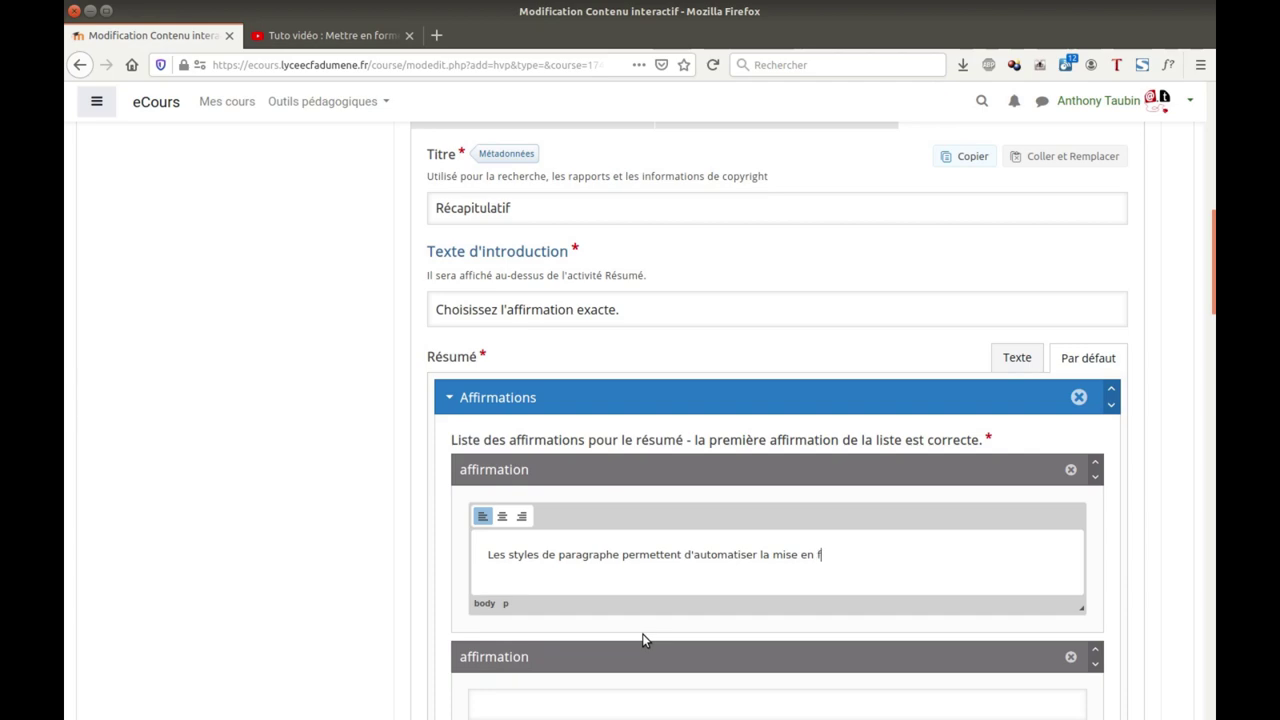
text(orme)
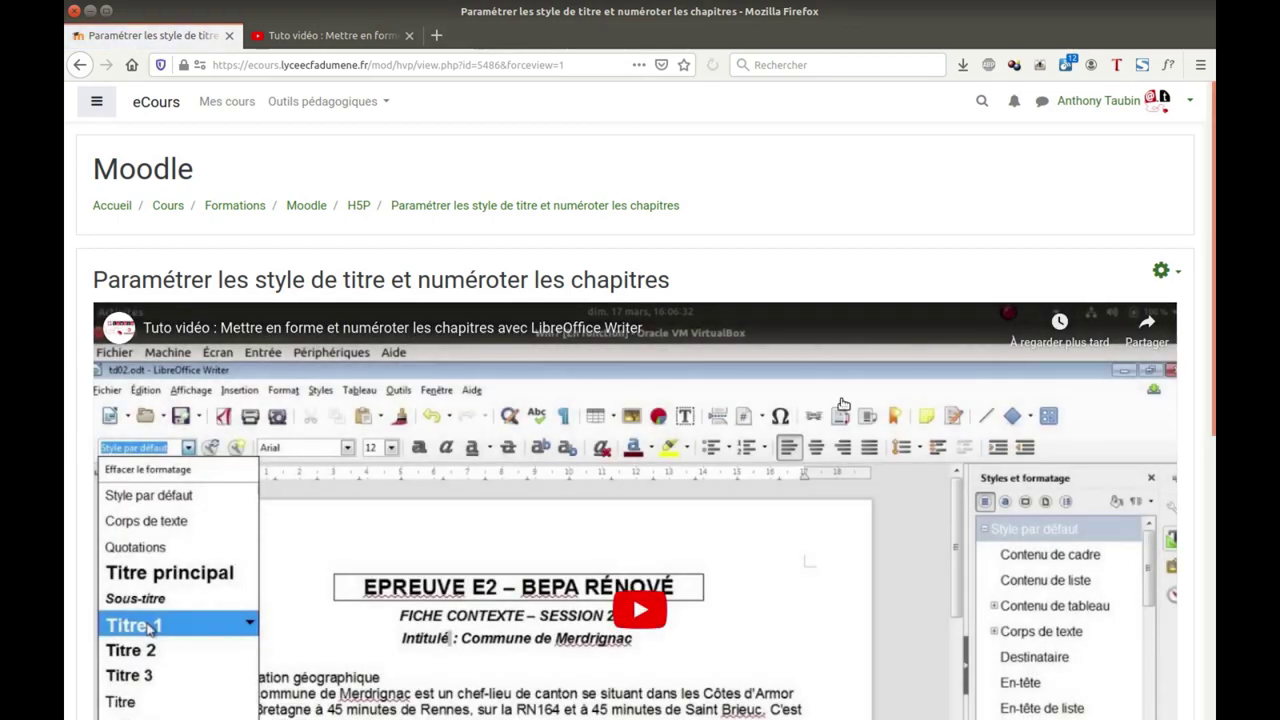
- Play the published interactive video in full screen, pause it at the notice and open "Information importante"
scroll(822, 362, down, 4)
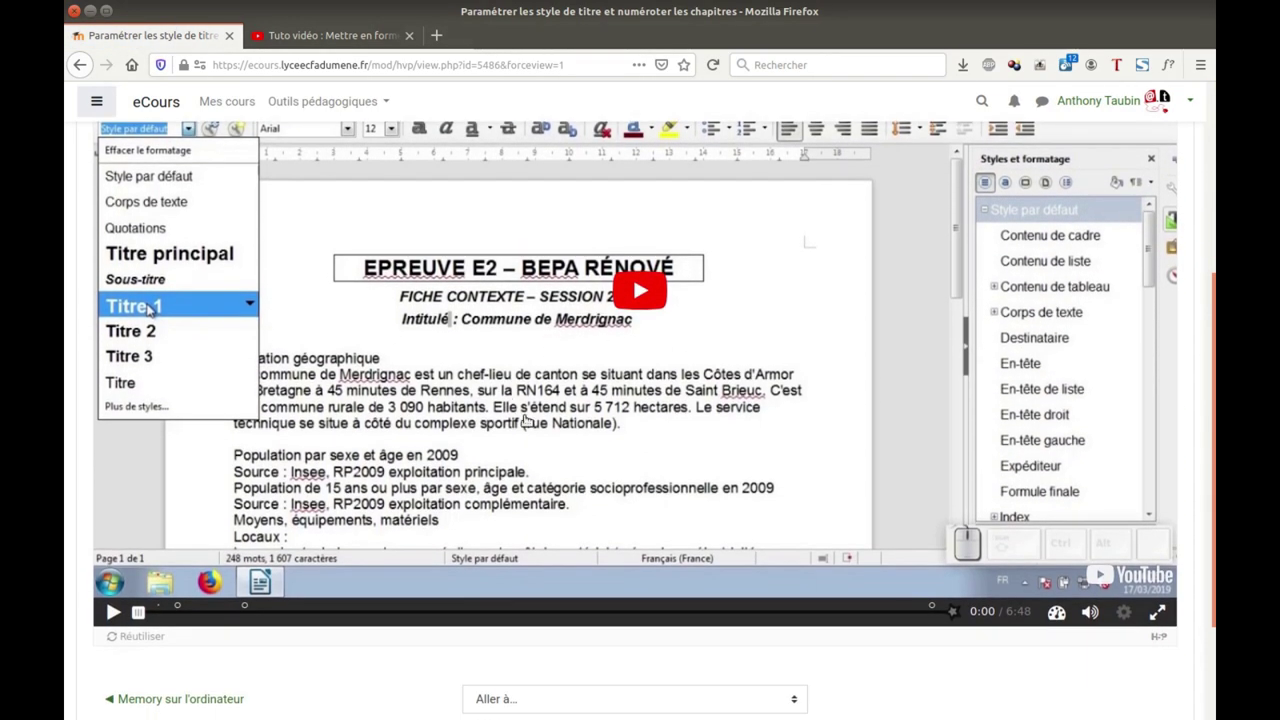
click(645, 292)
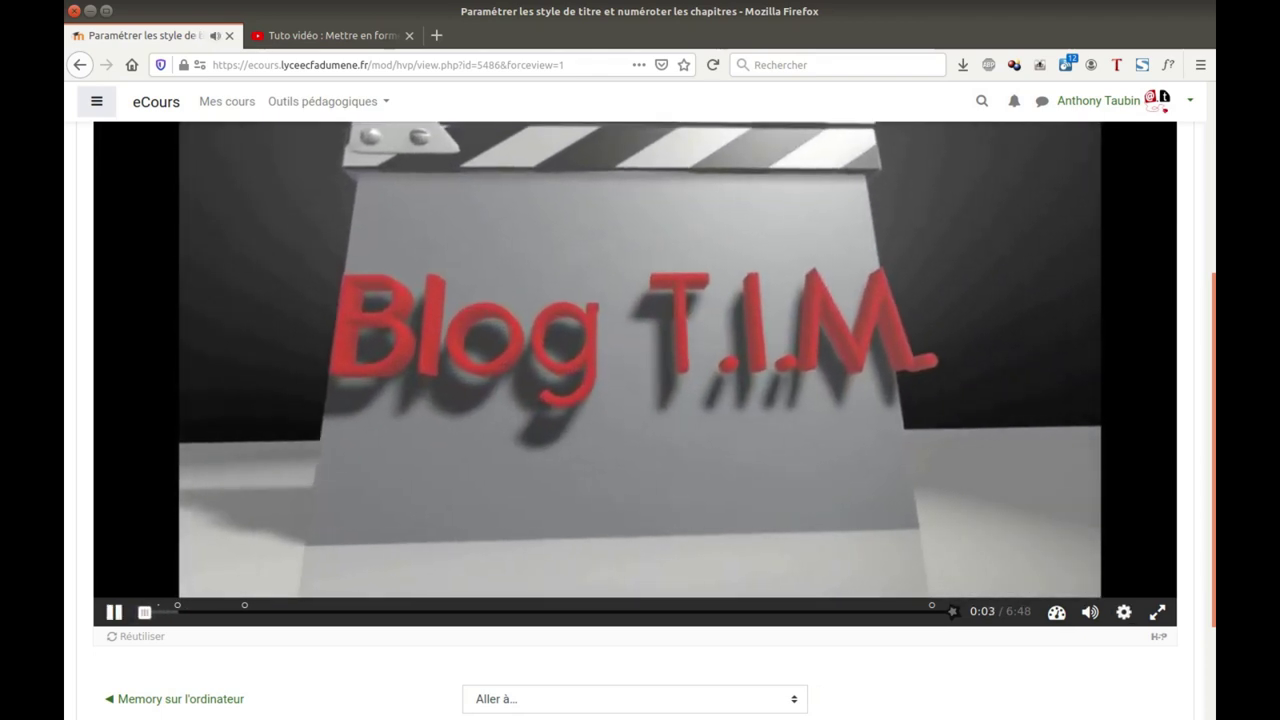
scroll(778, 457, up, 2)
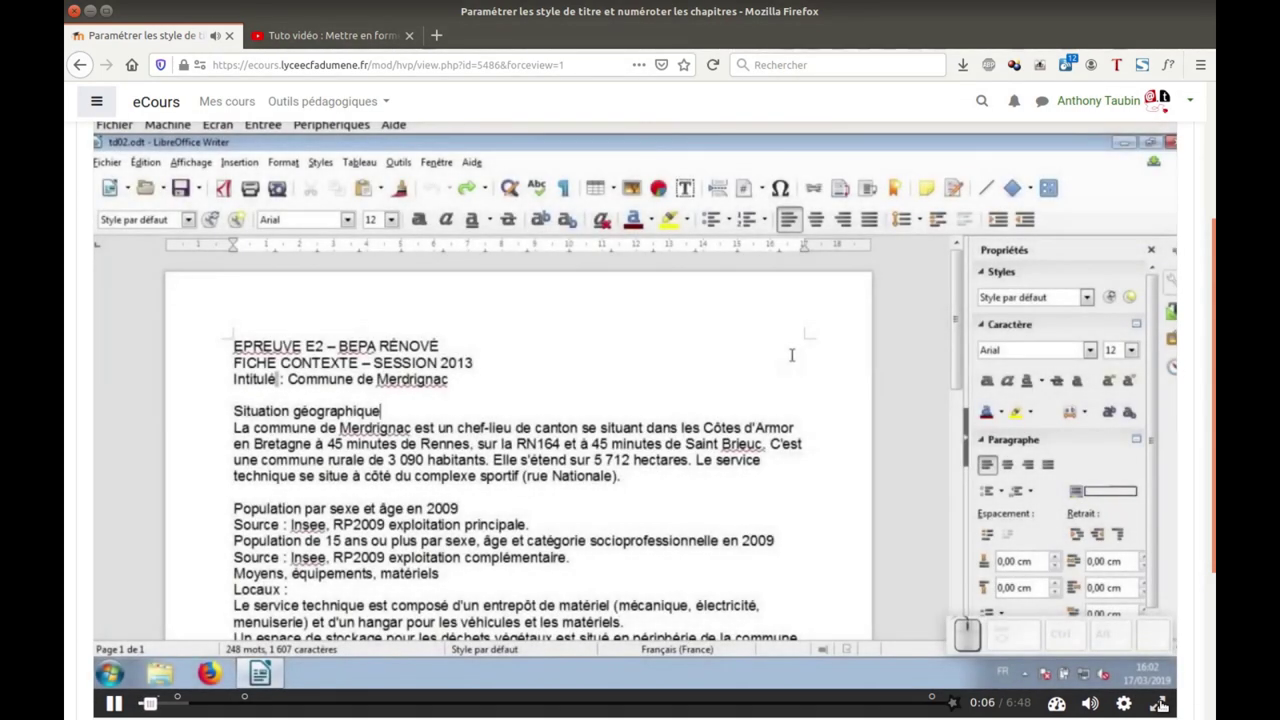
click(1160, 705)
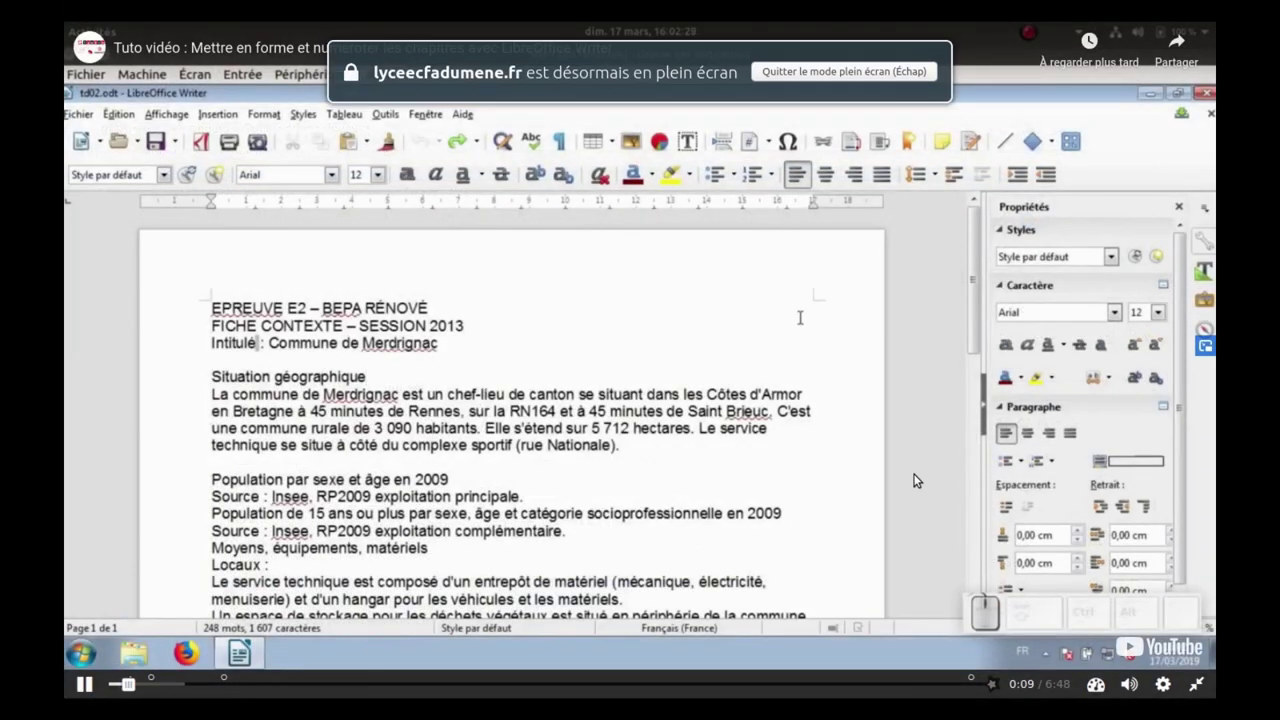
click(913, 481)
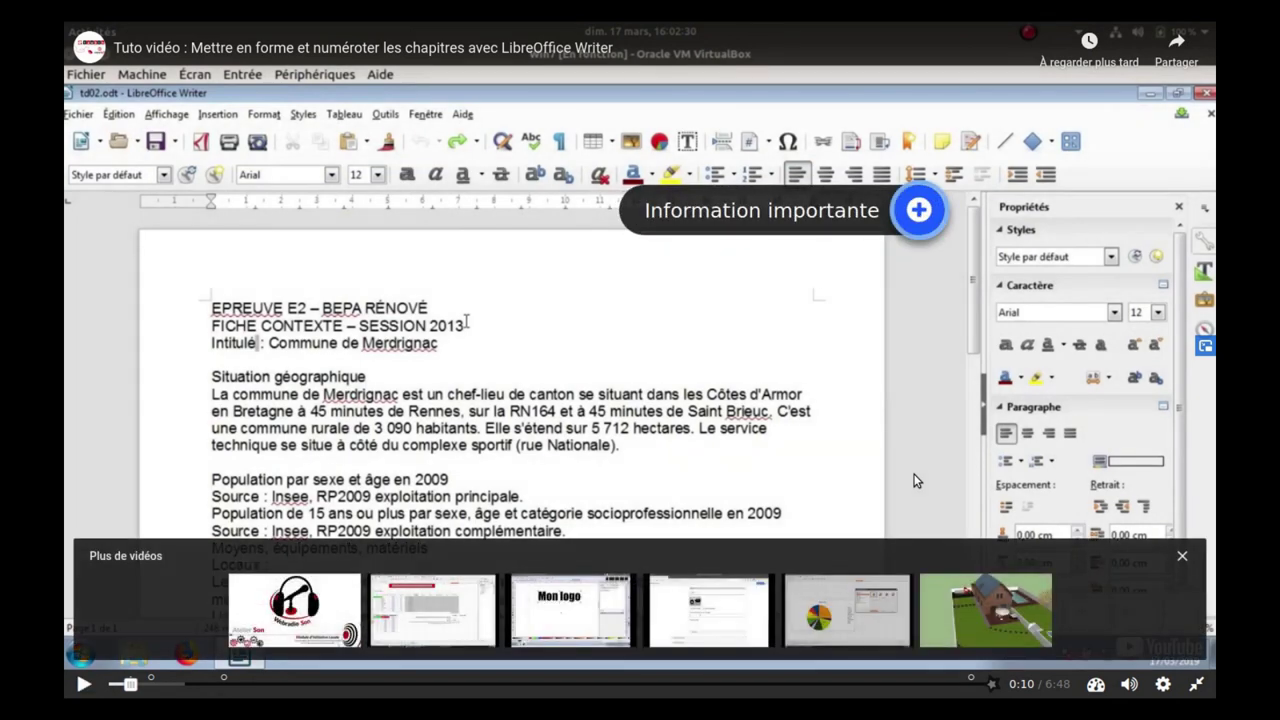
click(1181, 558)
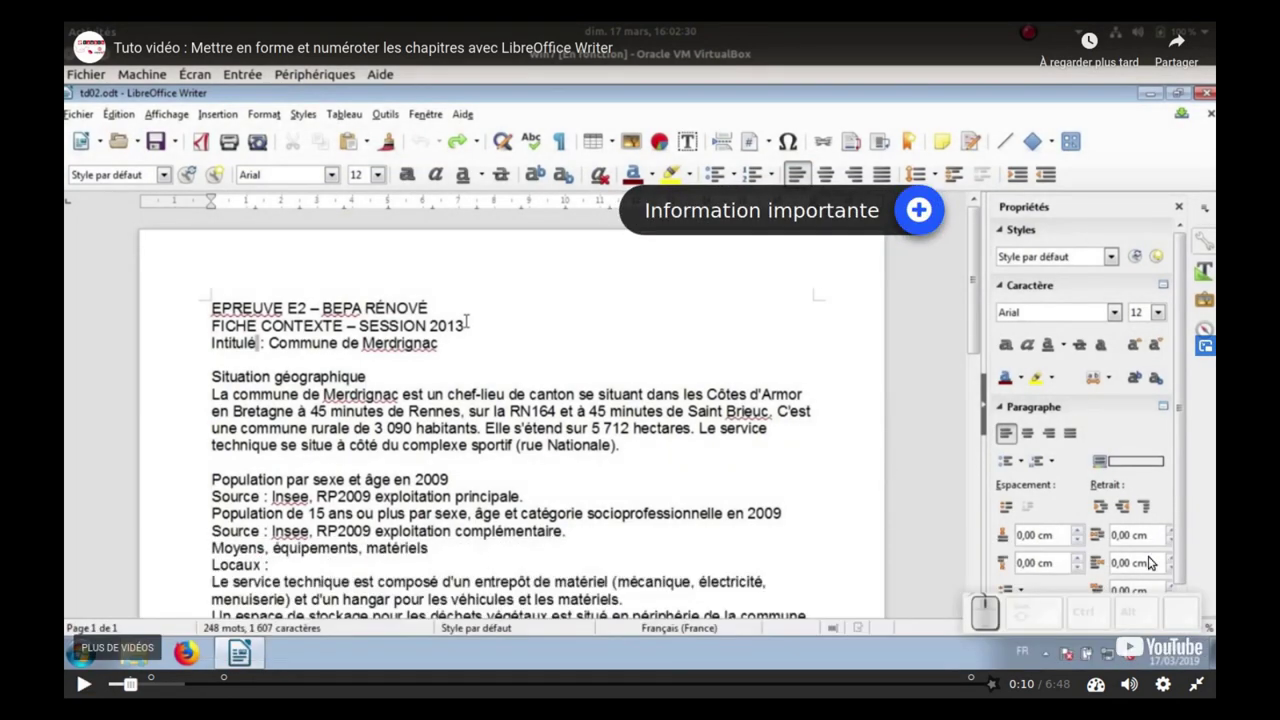
click(918, 211)
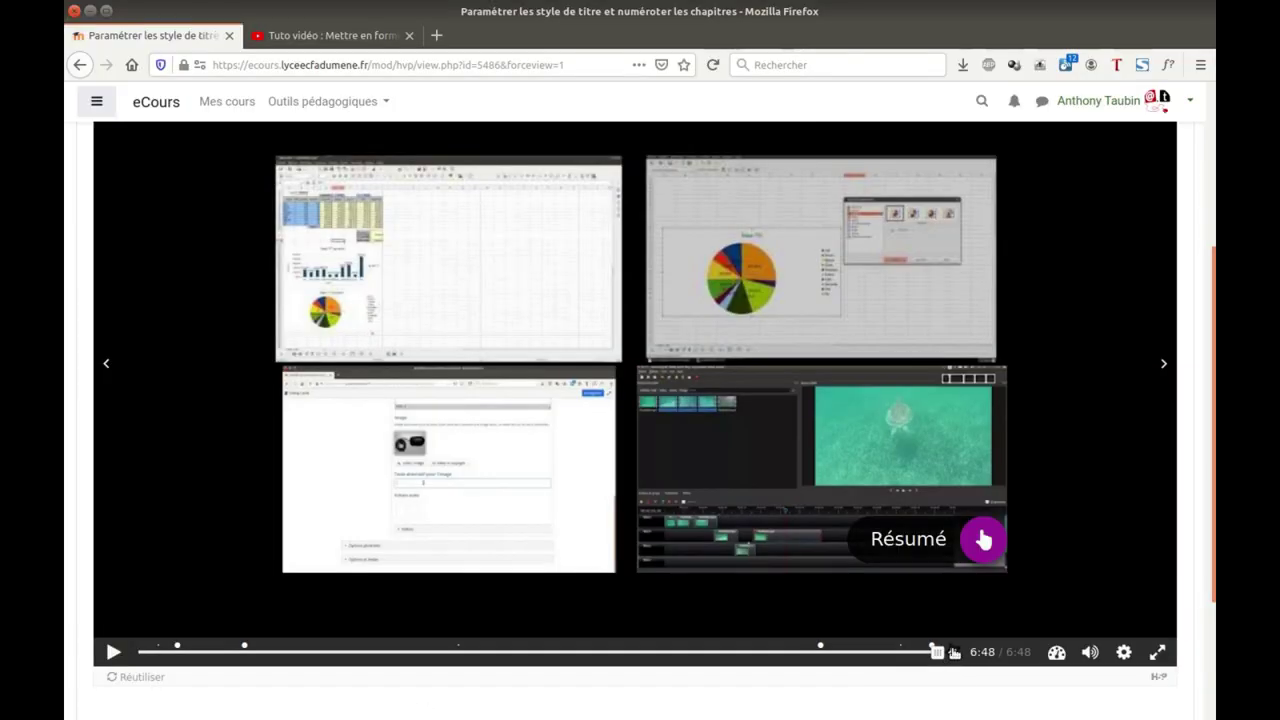
- Open the answer submission screen at the end of the video and submit the answers
click(953, 652)
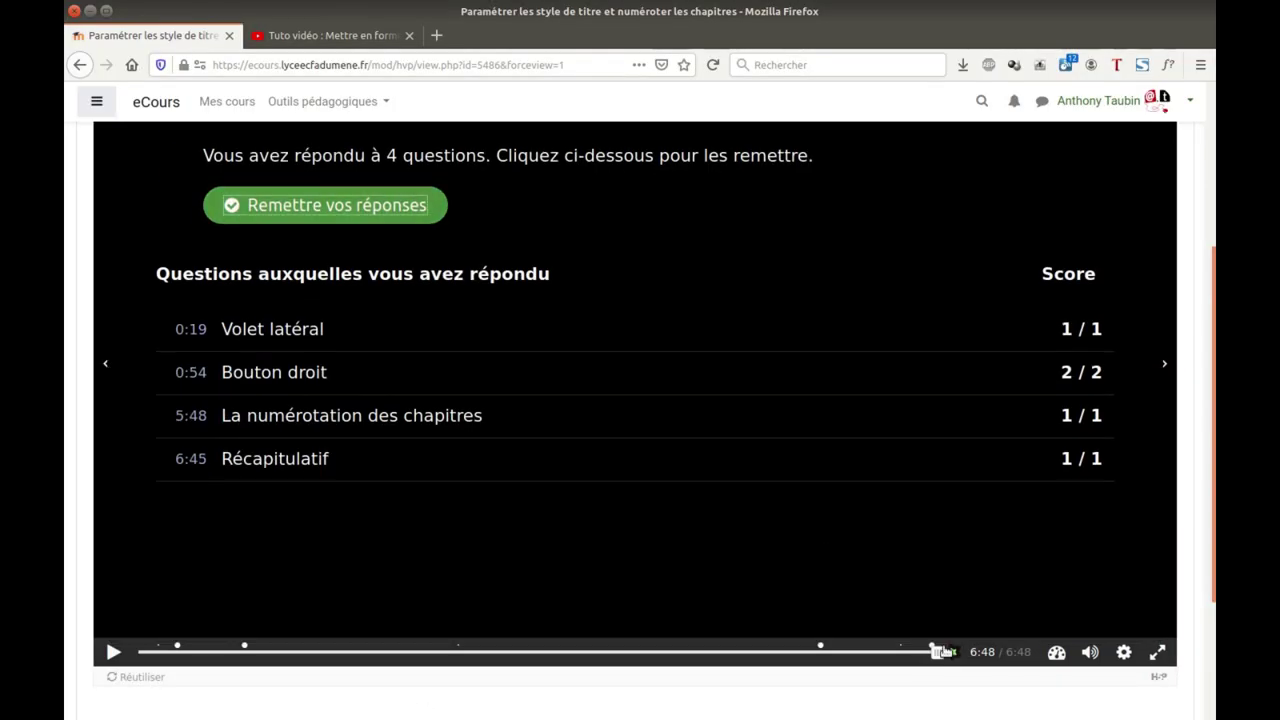
click(355, 207)
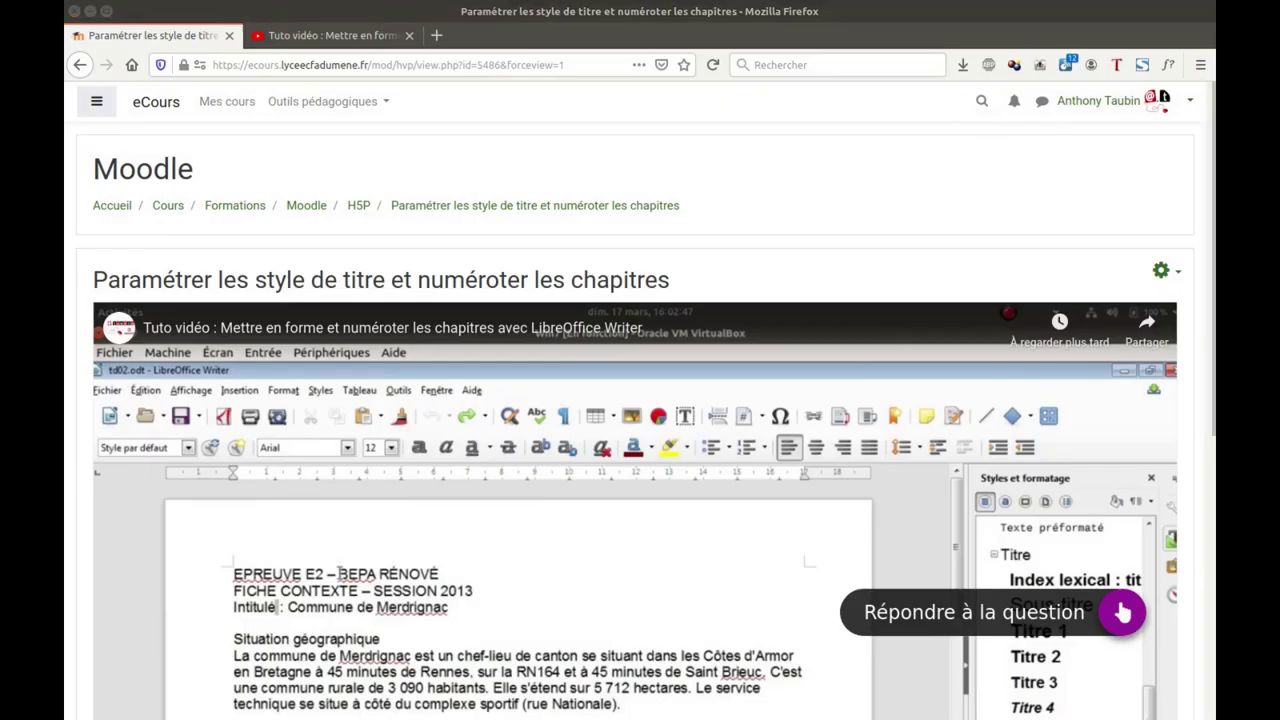
- Reopen the interactive video's settings for editing and go to the step for adding activities
scroll(890, 359, down, 3)
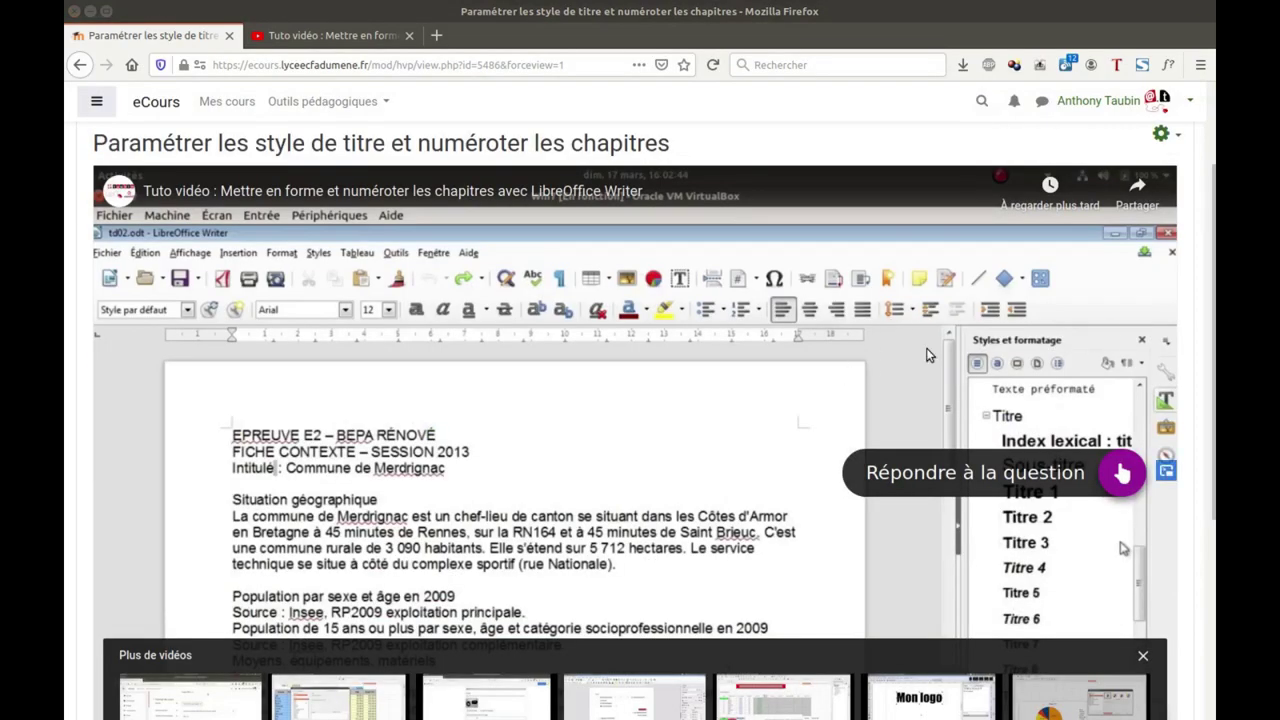
click(1164, 134)
click(1045, 164)
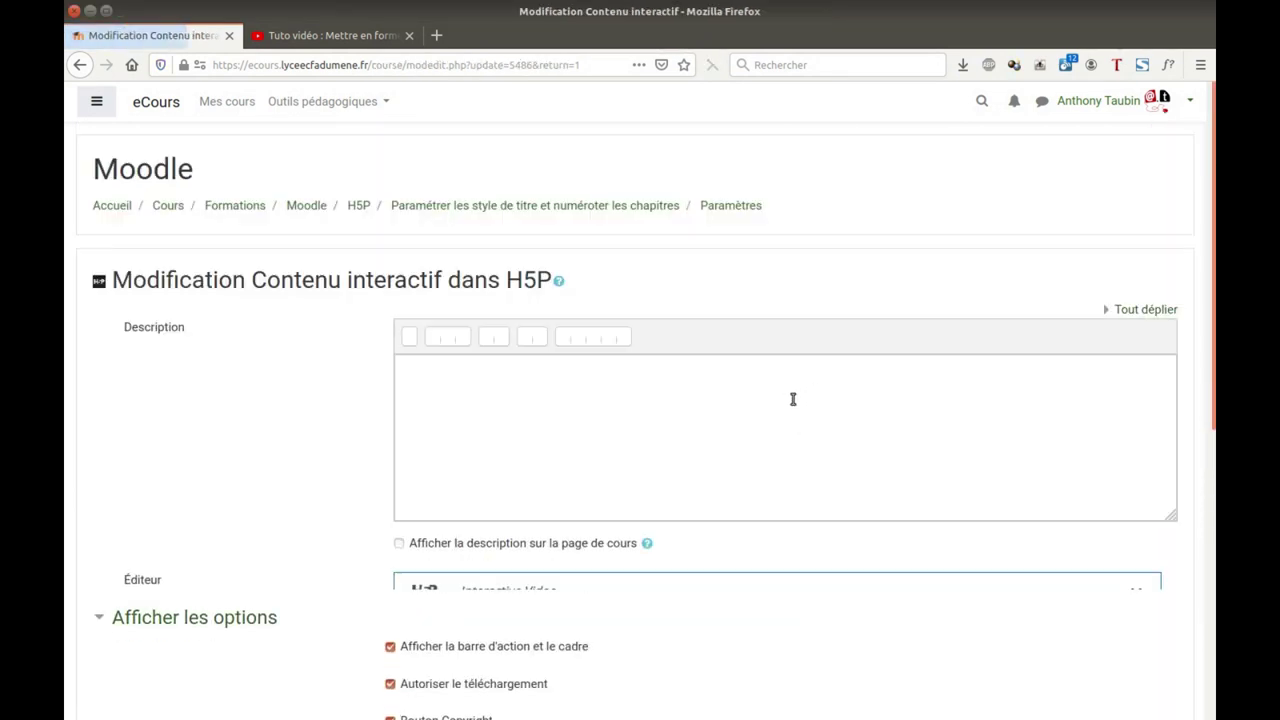
scroll(960, 434, down, 6)
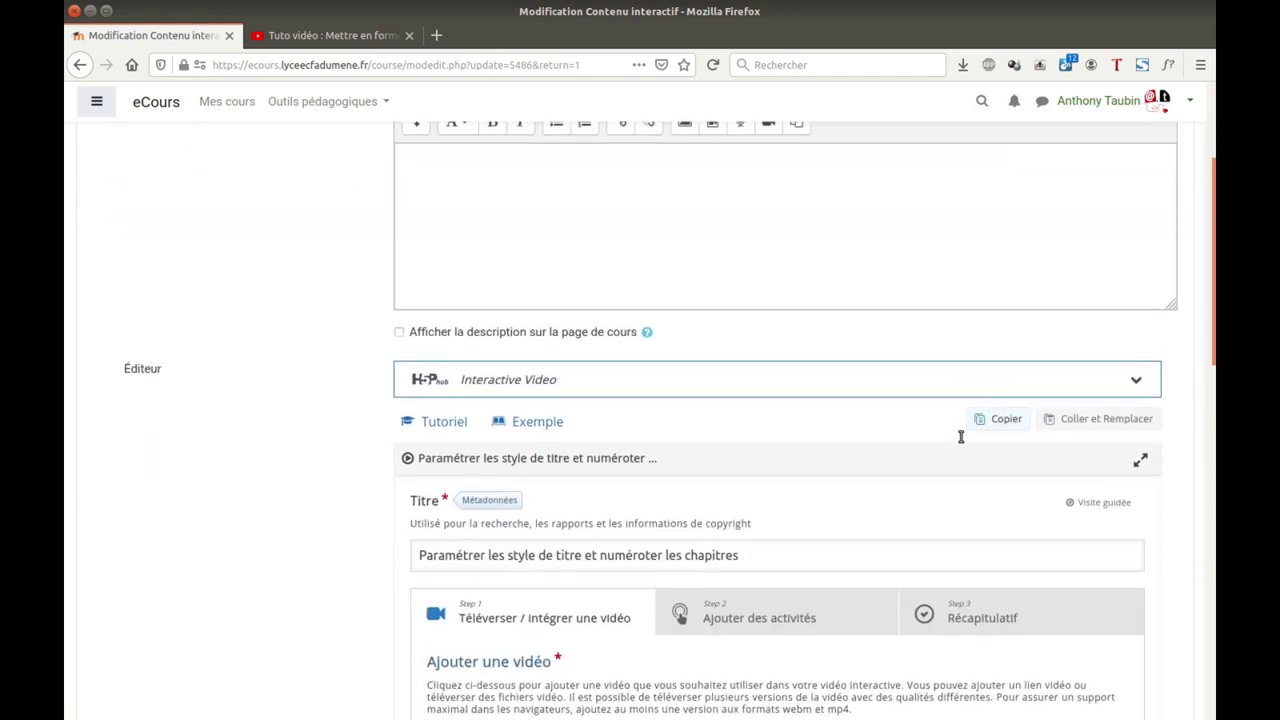
scroll(900, 420, down, 1)
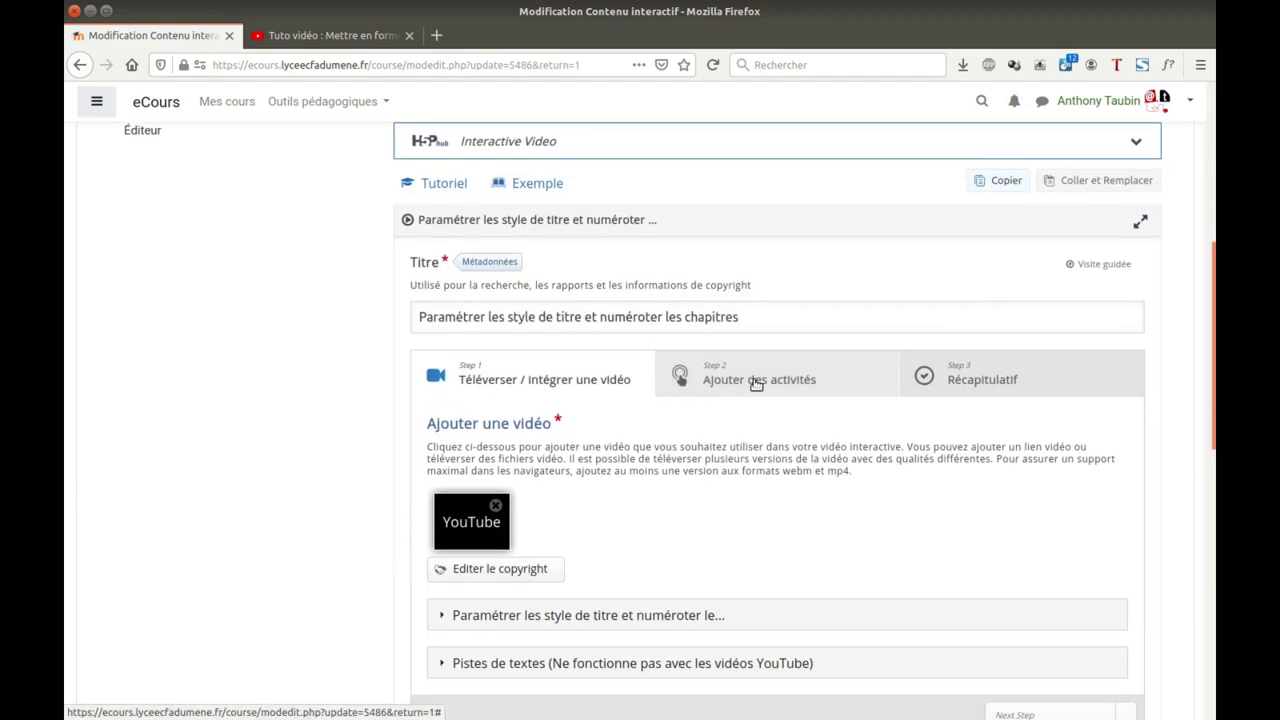
click(757, 380)
- Edit the "Information importante" text notice, change the end time of its appearance range and validate it
scroll(700, 500, down, 5)
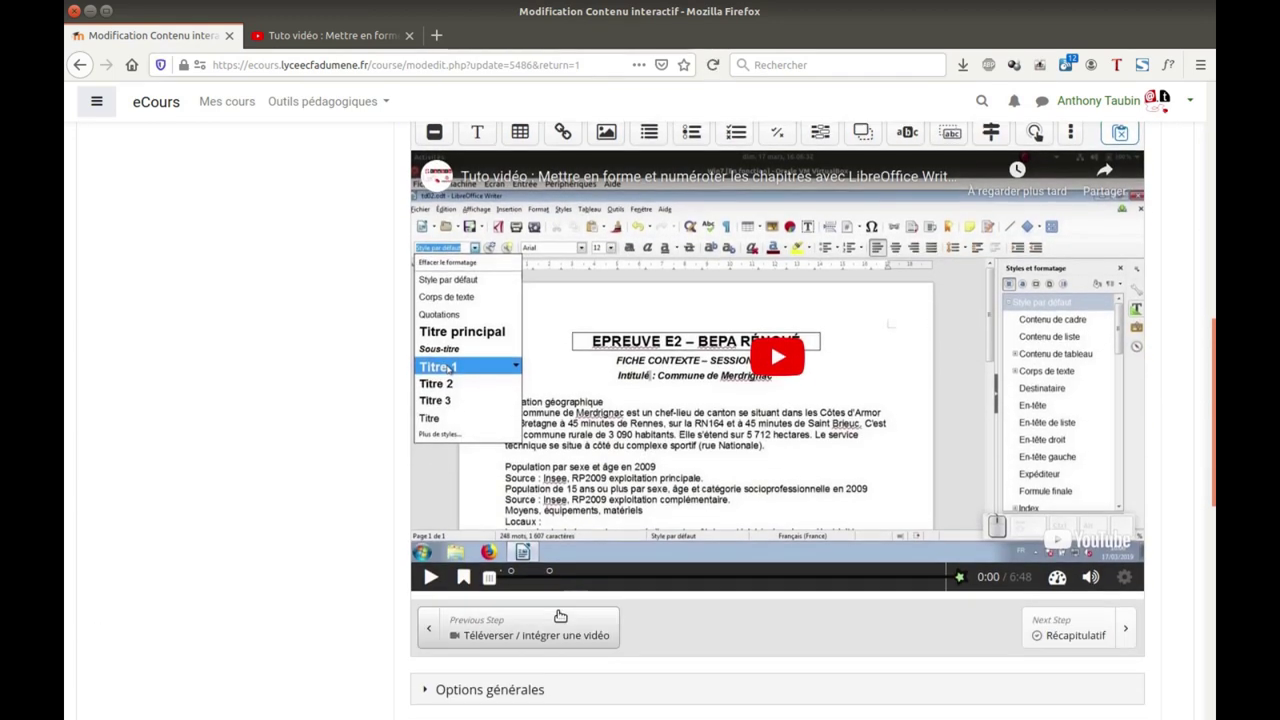
scroll(560, 617, down, 1)
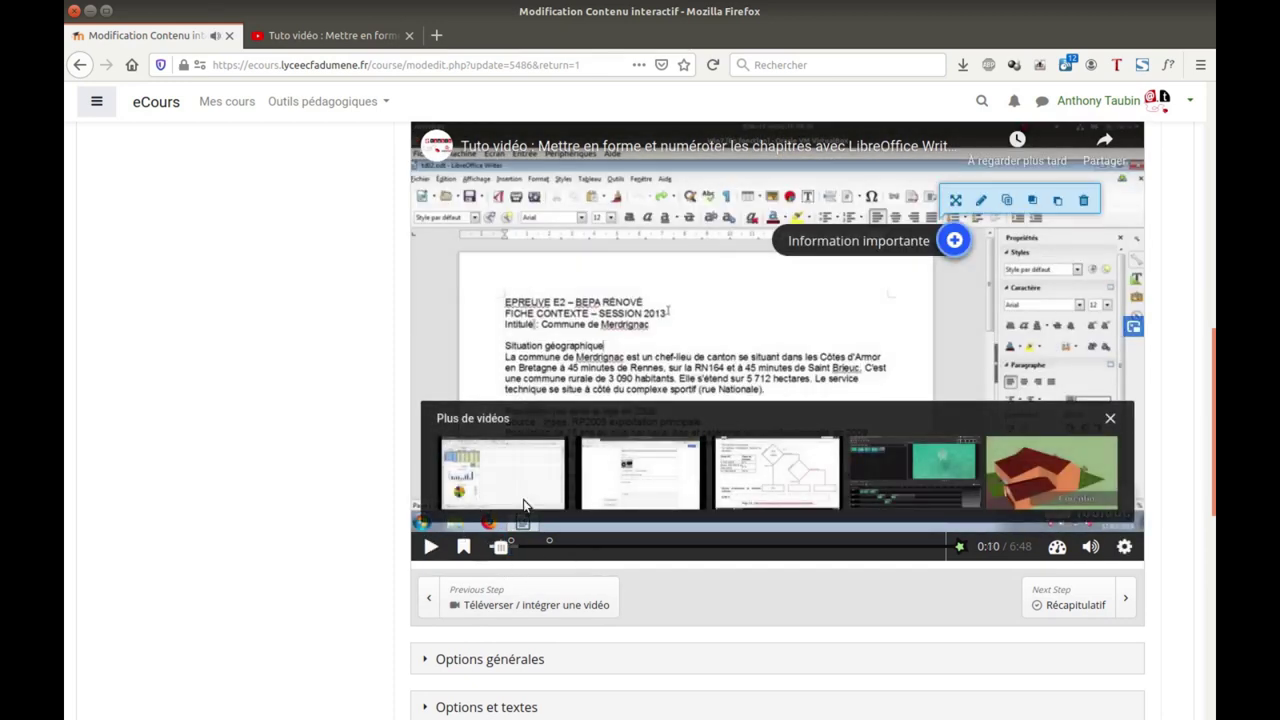
click(982, 202)
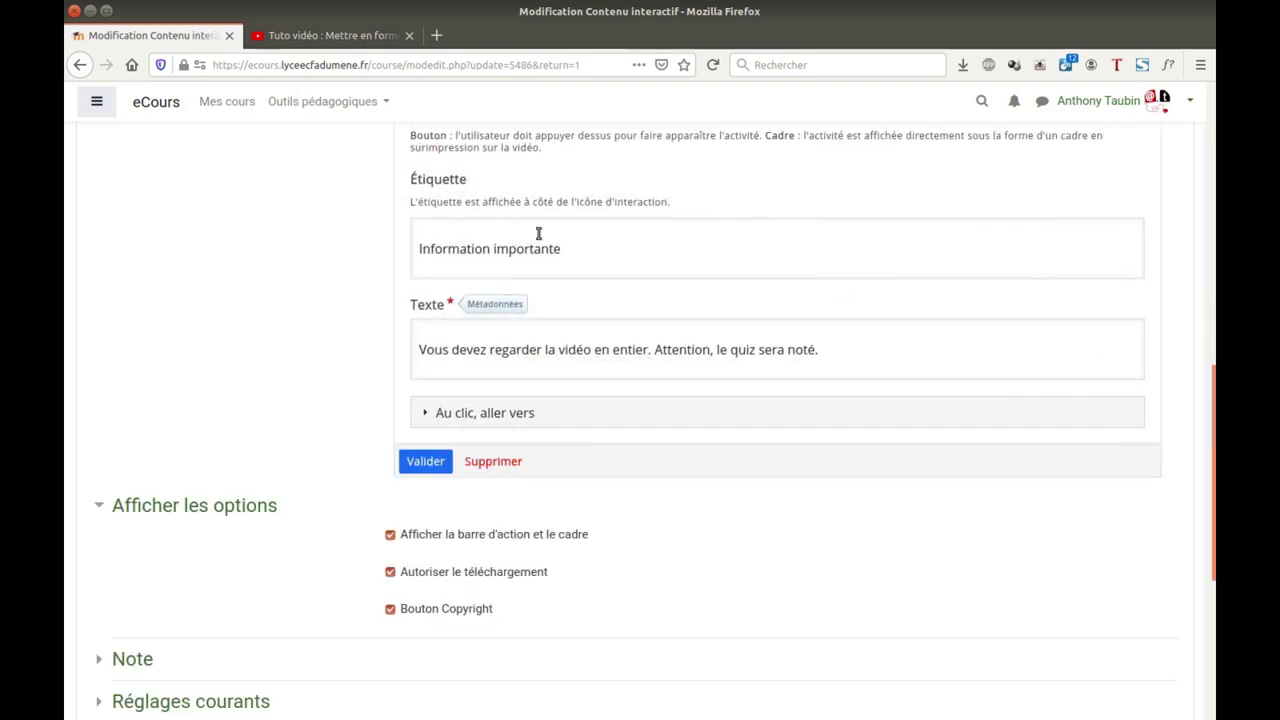
scroll(560, 250, up, 4)
scroll(596, 322, up, 2)
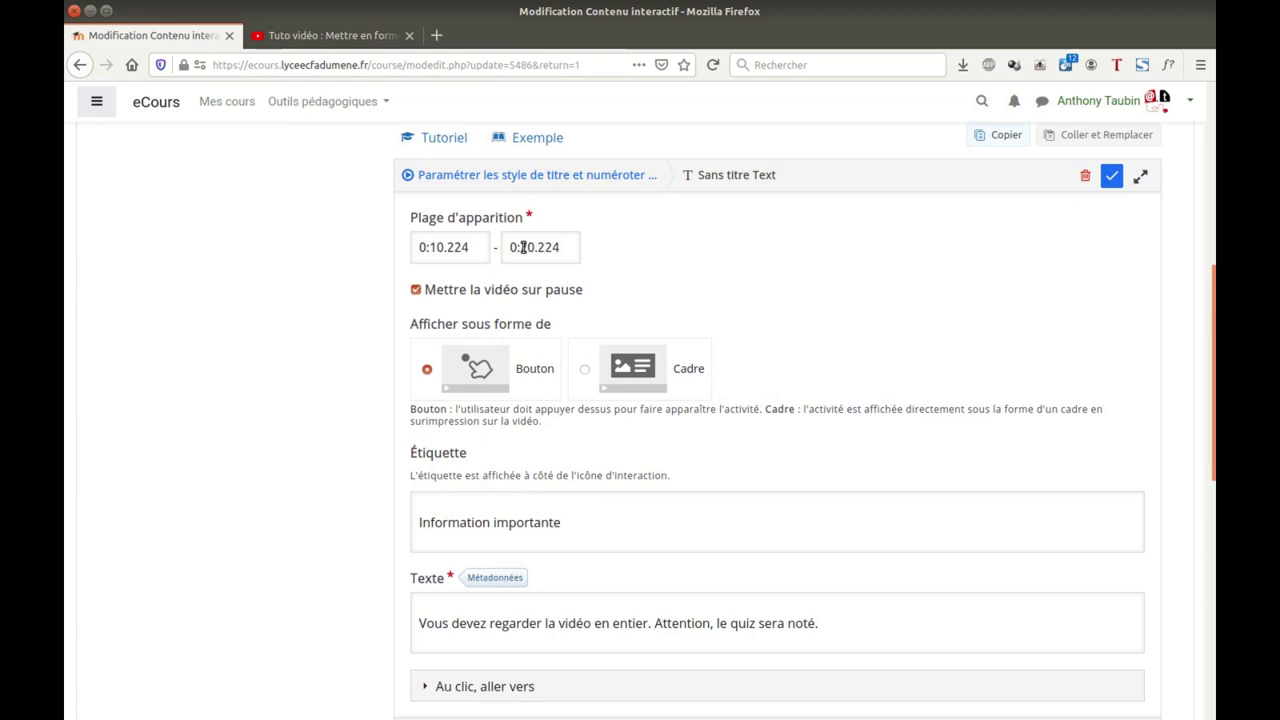
drag(521, 247, 569, 251)
text(1)
scroll(520, 615, down, 5)
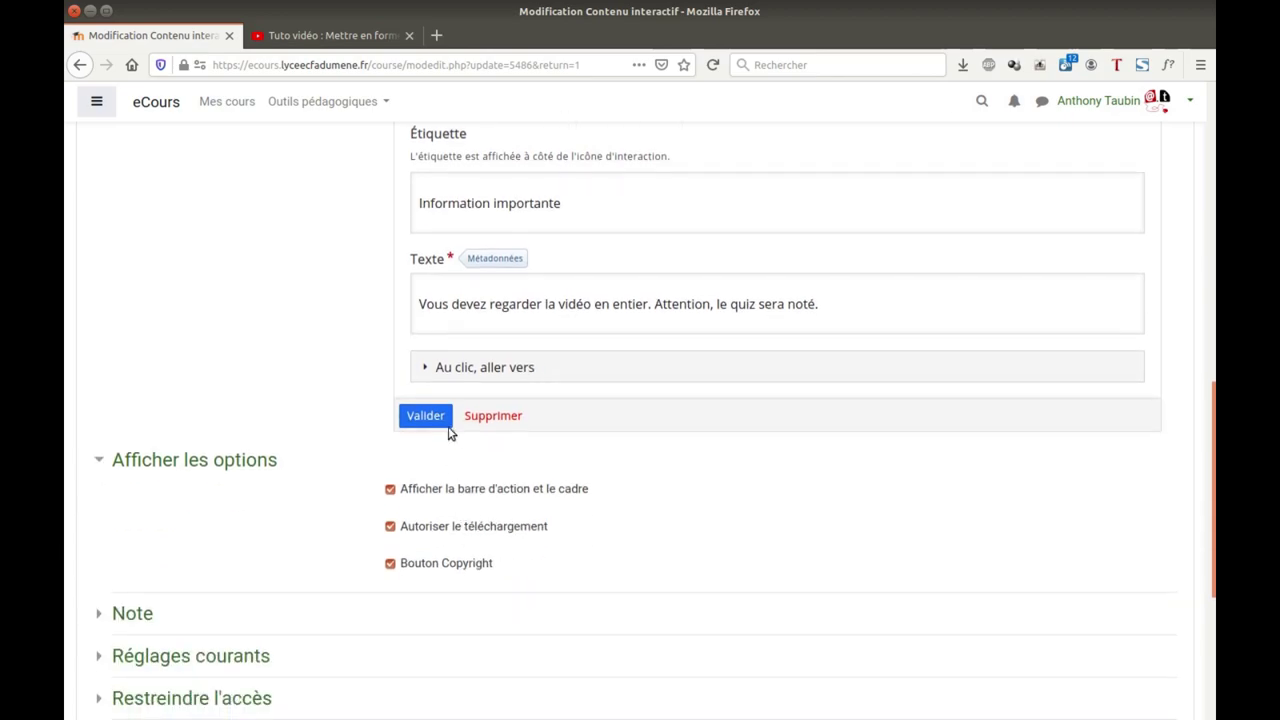
click(446, 424)
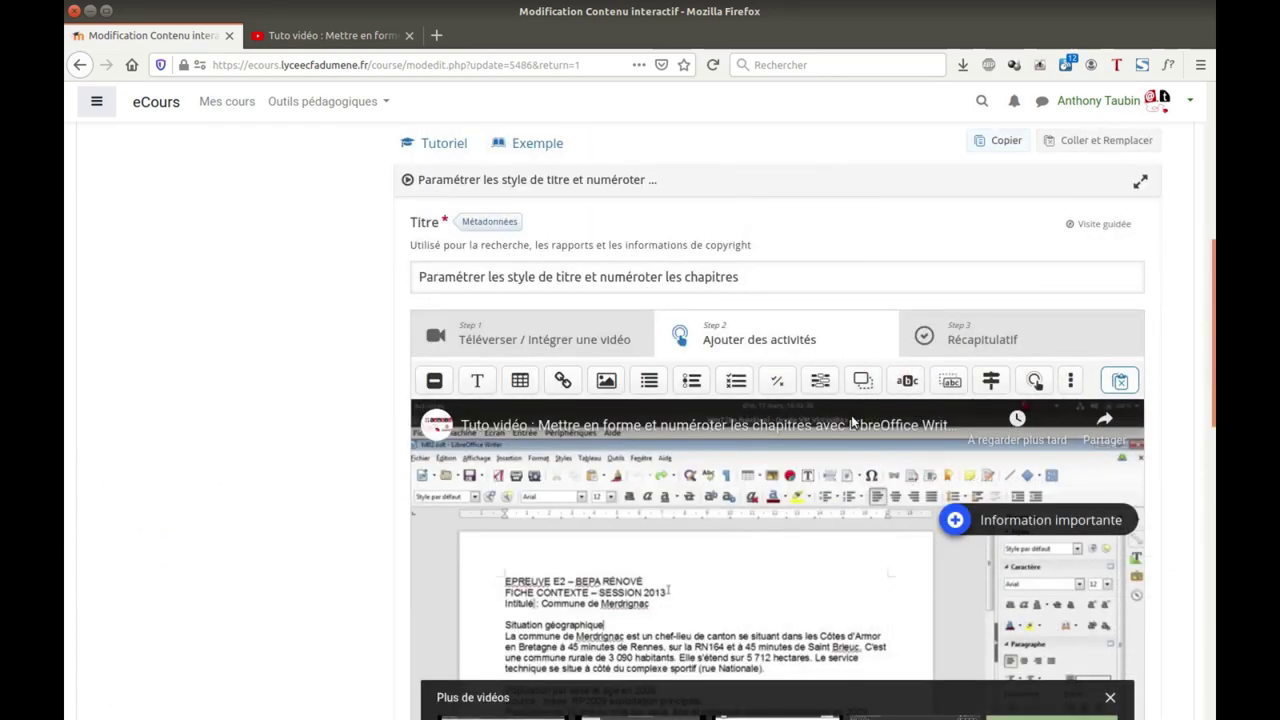